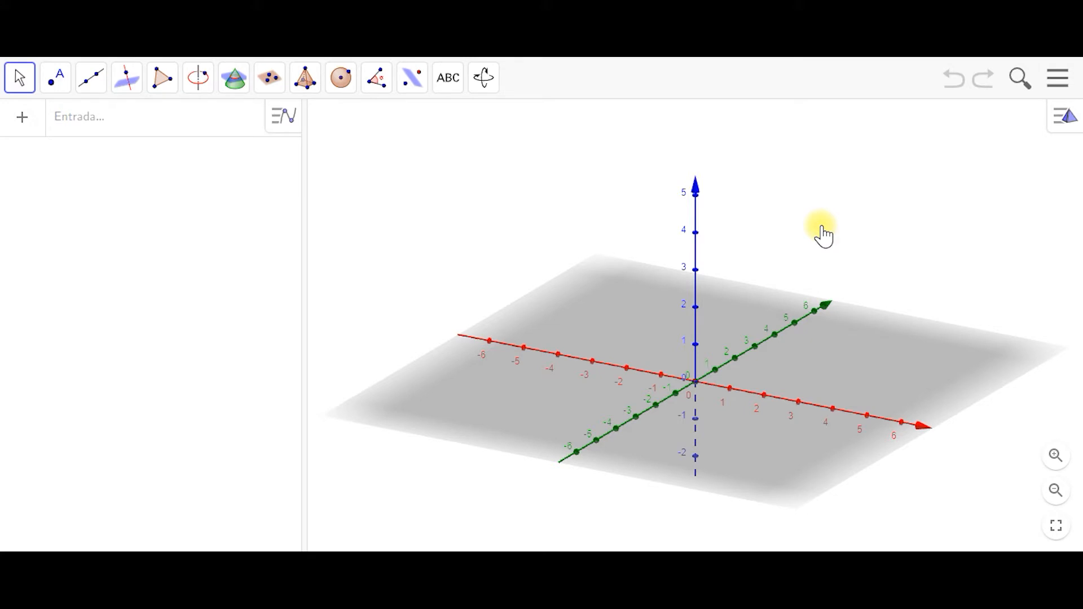
- Give the x-axis of the 3D view the label x in the view settings
drag(911, 259, 897, 258)
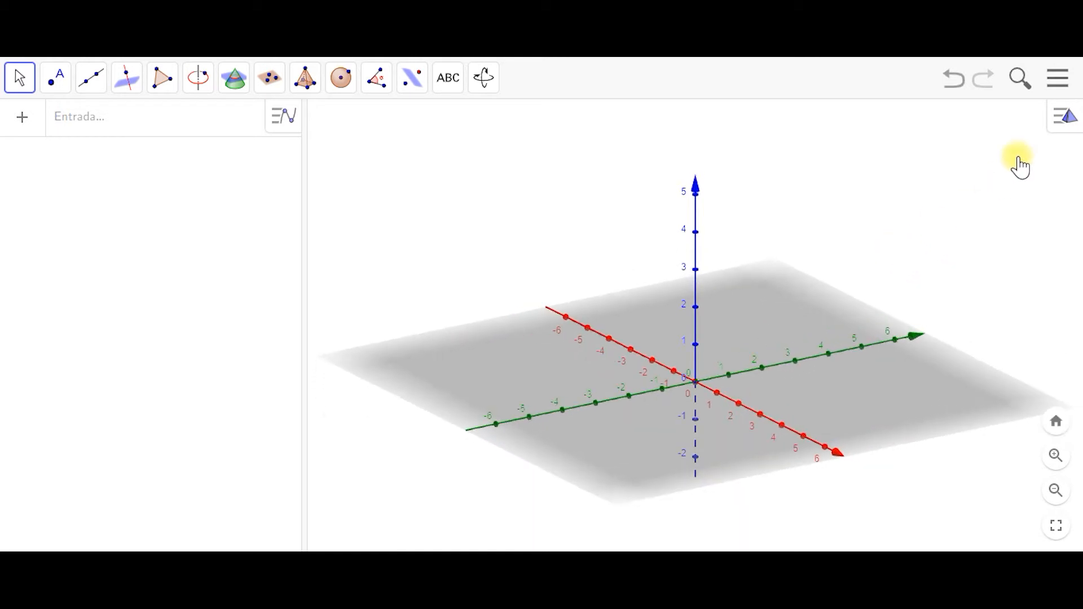
click(1051, 122)
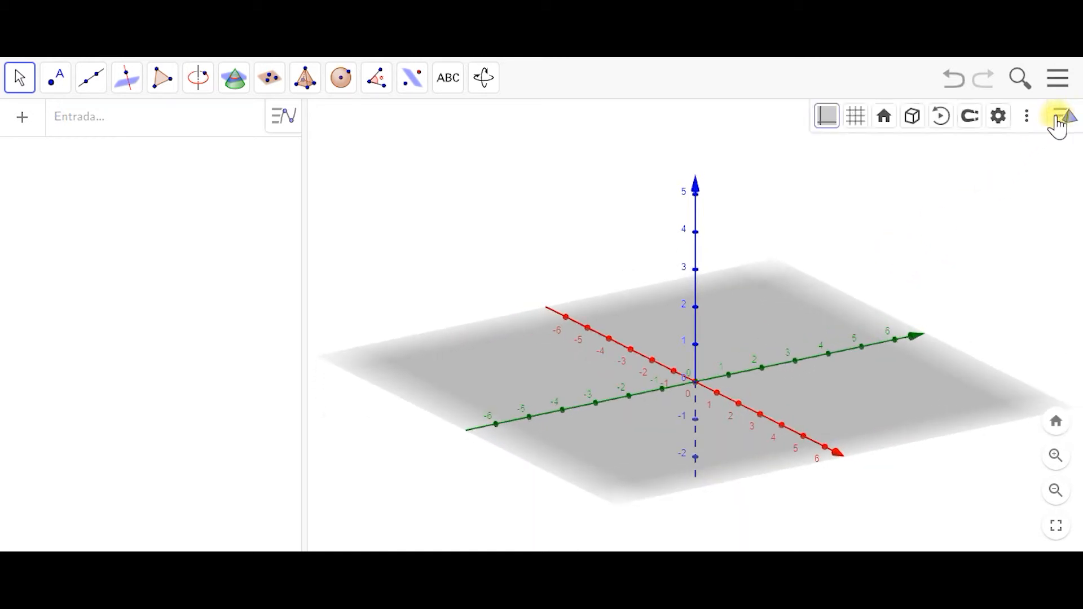
click(998, 115)
click(847, 115)
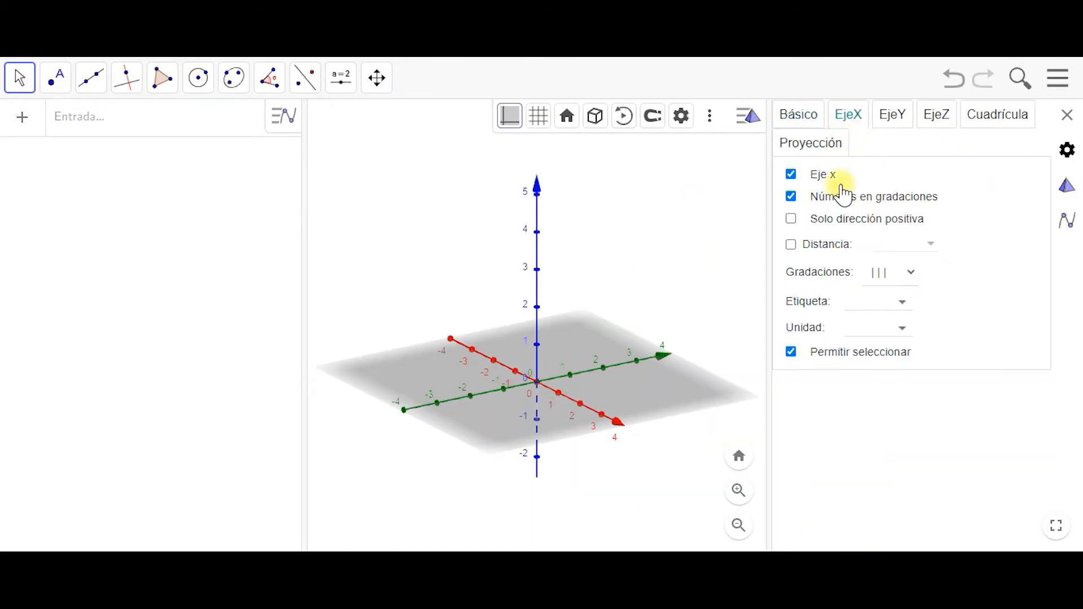
click(897, 303)
click(881, 323)
- Label the y-axis y and the z-axis z, and close the view settings
click(891, 118)
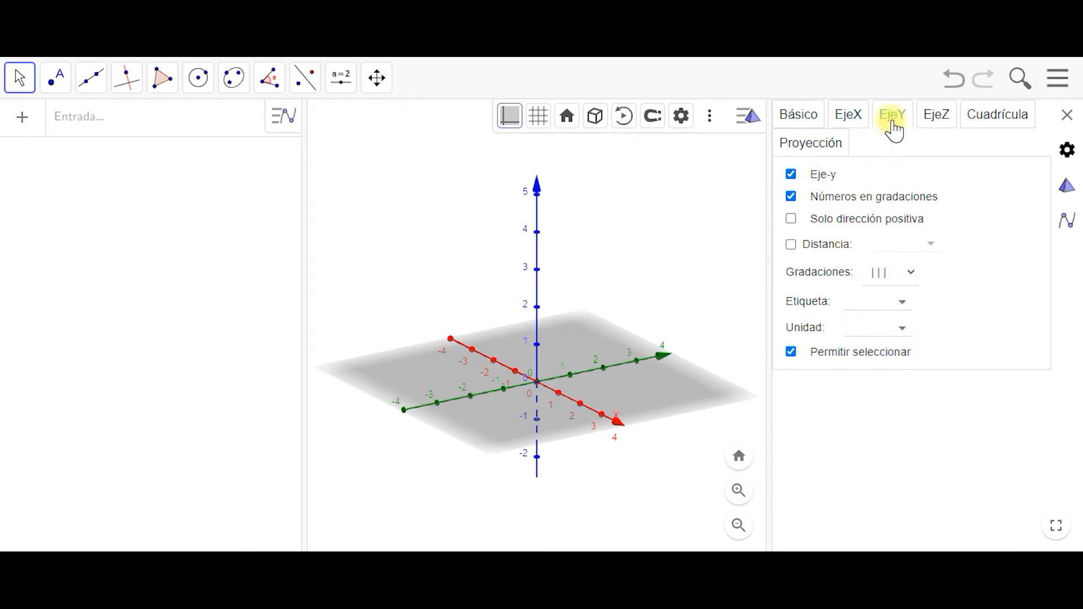
click(902, 304)
click(885, 321)
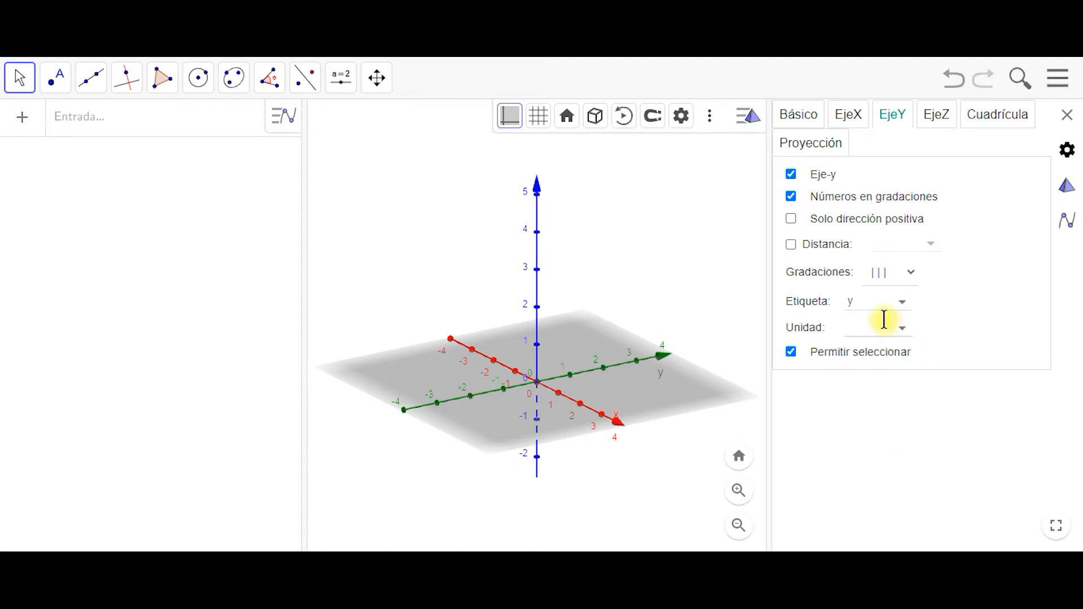
click(938, 119)
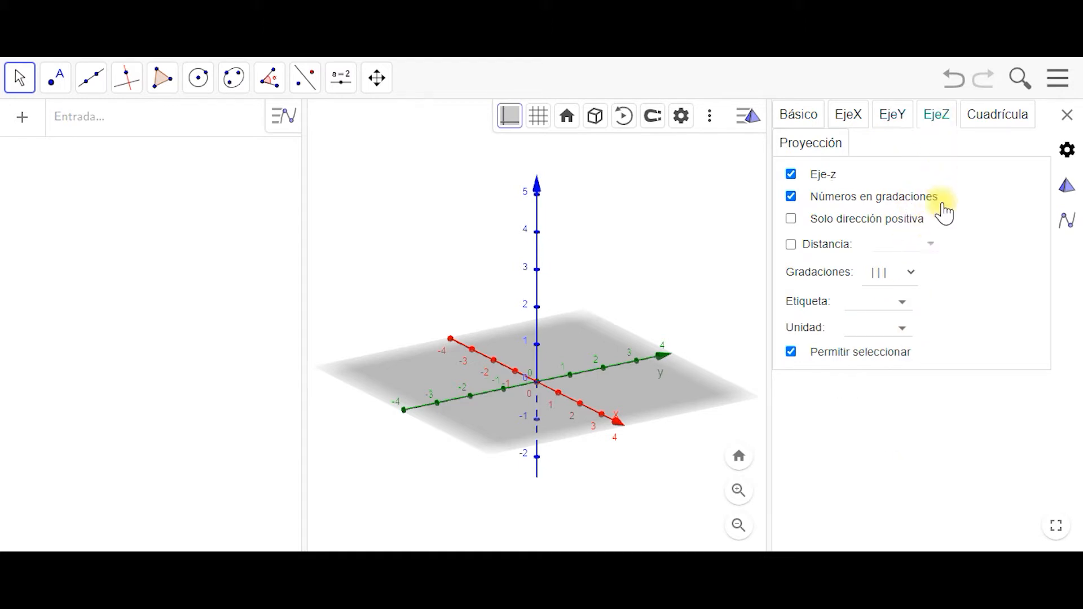
click(902, 305)
click(873, 313)
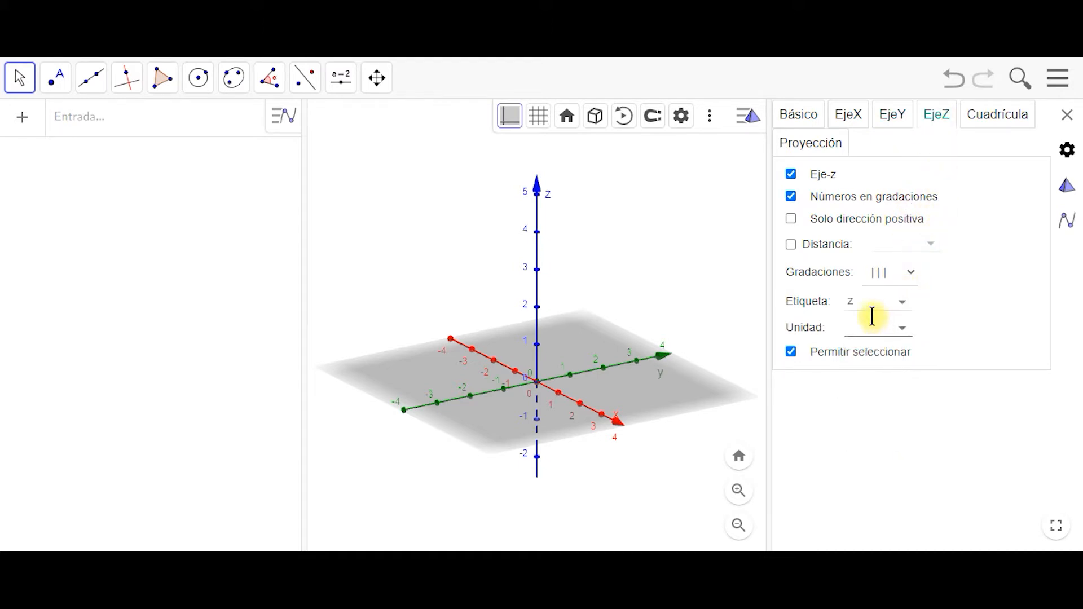
click(1064, 118)
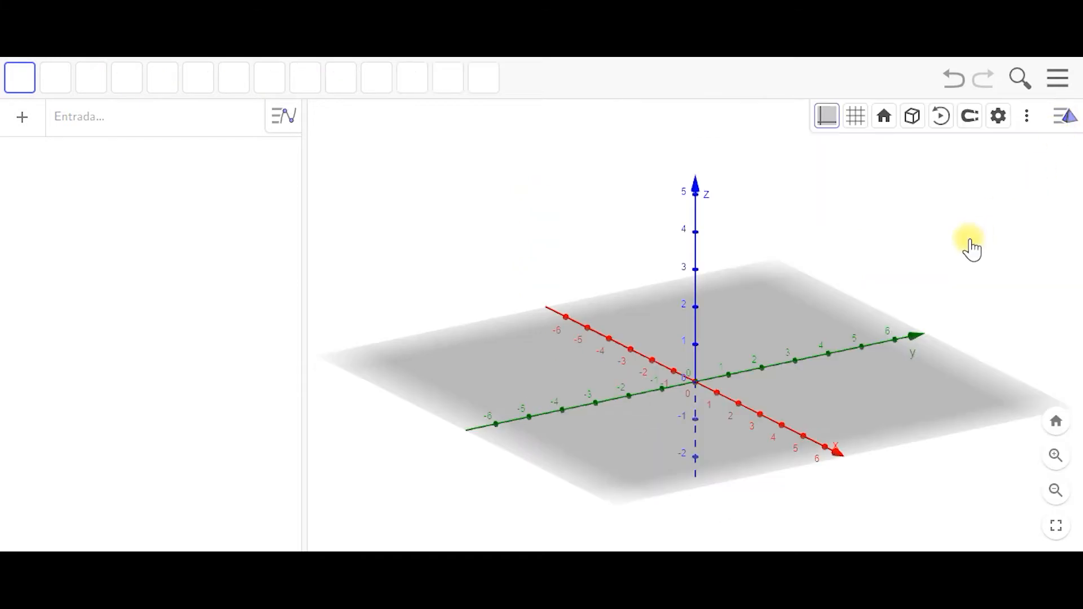
- Hide the grey xy-plane in the 3D view, keeping only the coordinate axes displayed
drag(854, 378, 797, 387)
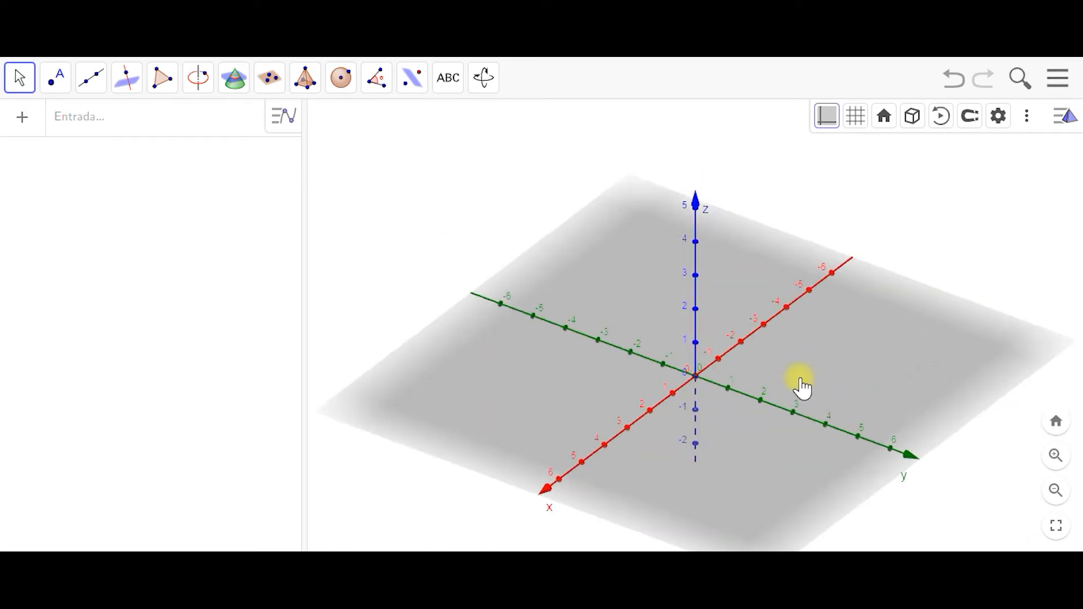
click(825, 118)
click(859, 148)
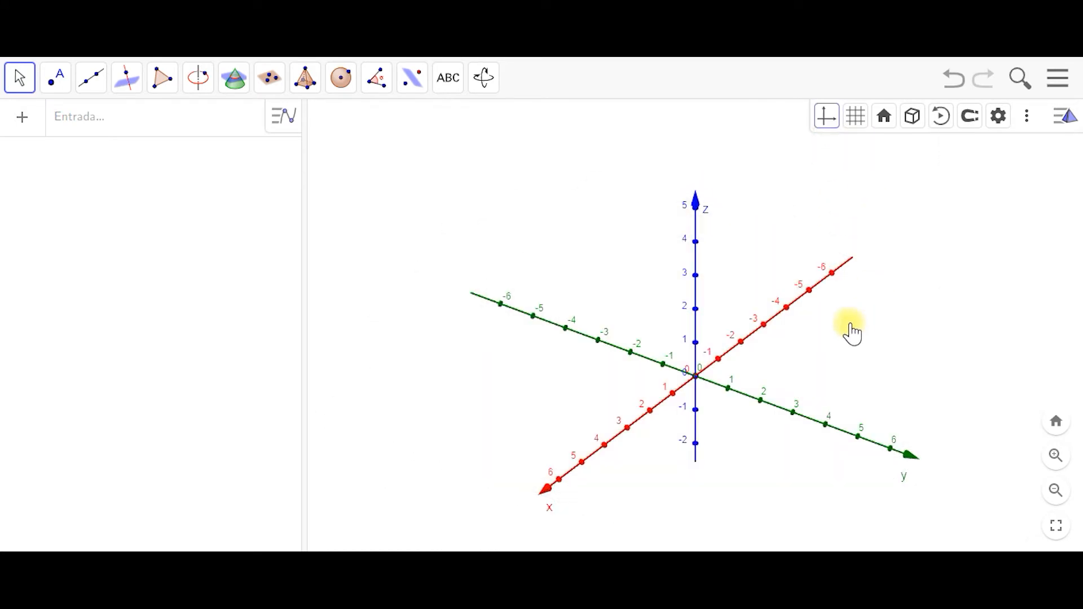
drag(849, 331, 839, 321)
- Define the two-variable function f(x, y) = -x²/2 - y² + 25/8 to plot its surface
click(187, 119)
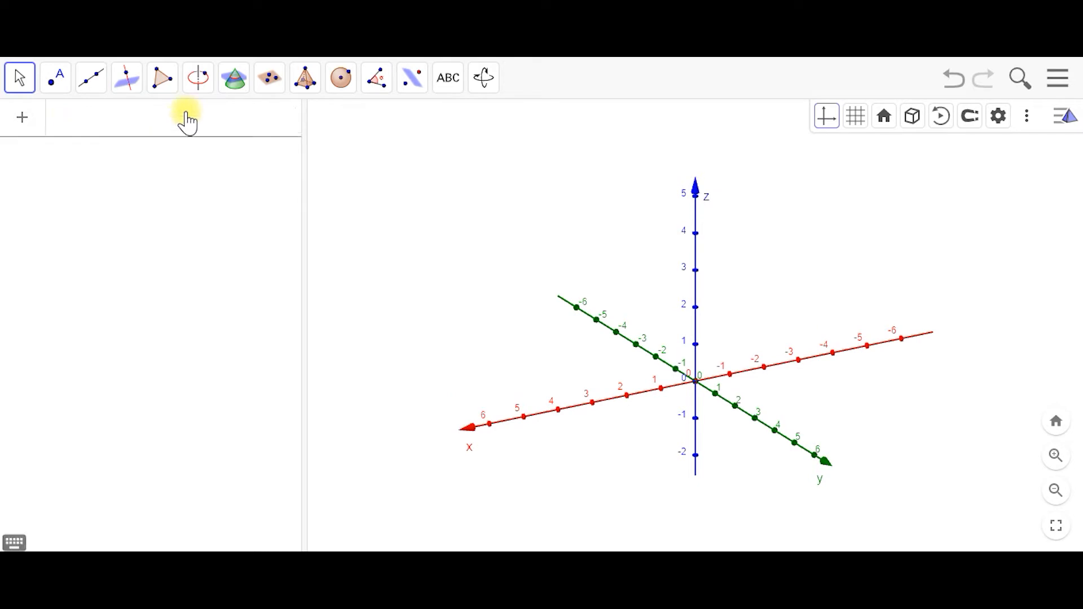
text(f()
text(x)
text(, y)
text()=)
text(-x)
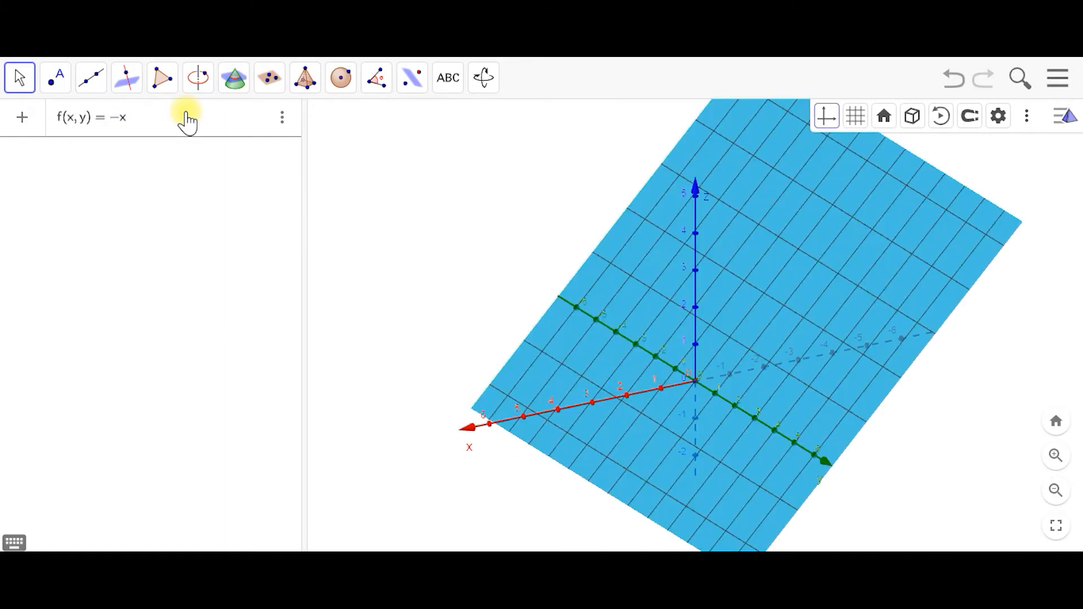
click(14, 541)
click(314, 461)
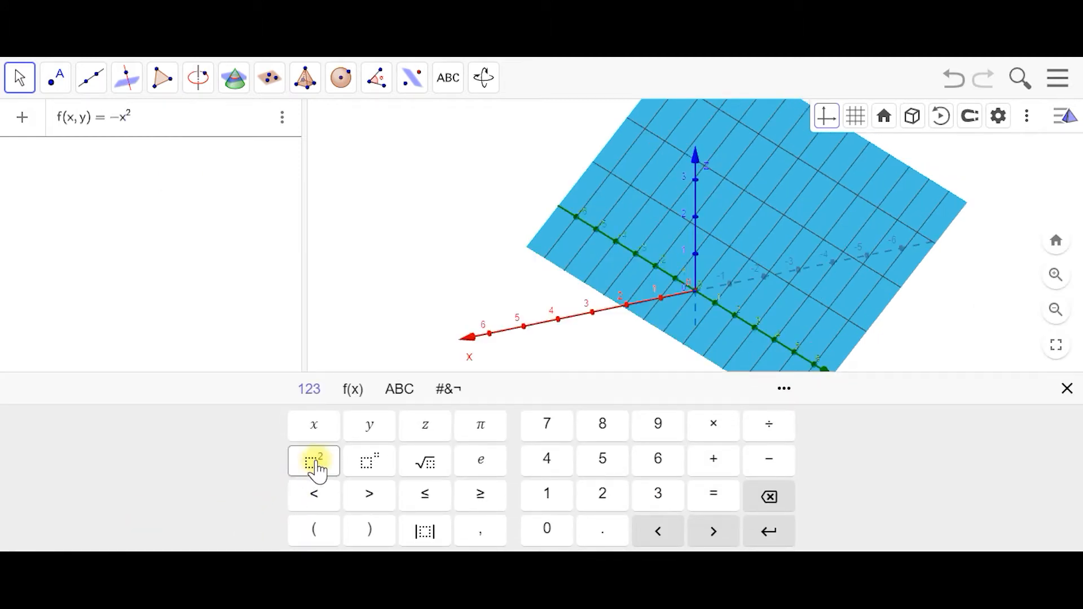
text(/2)
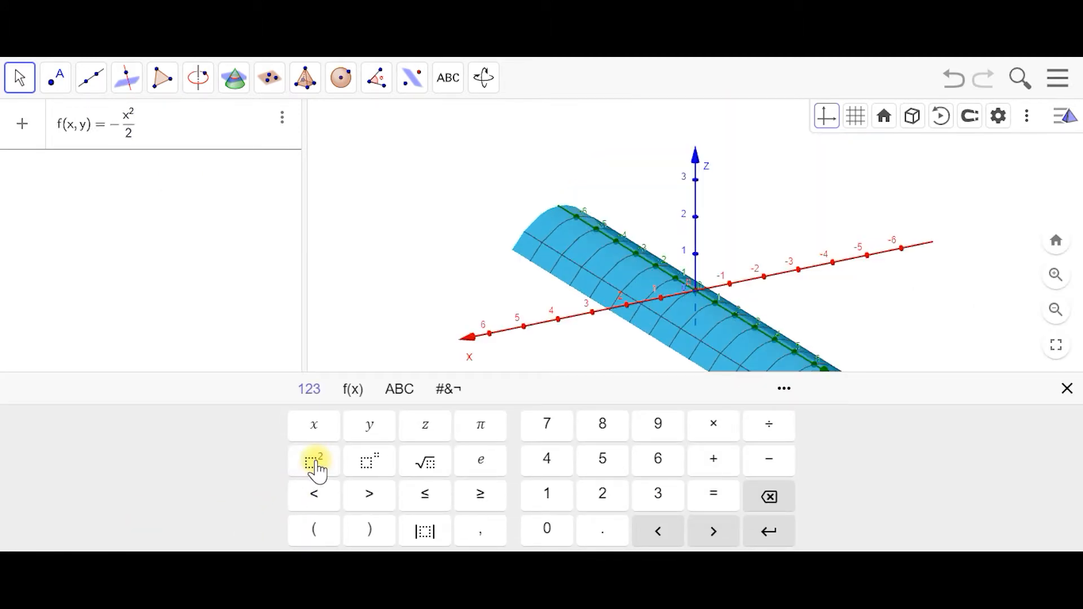
key(Right)
text(-y)
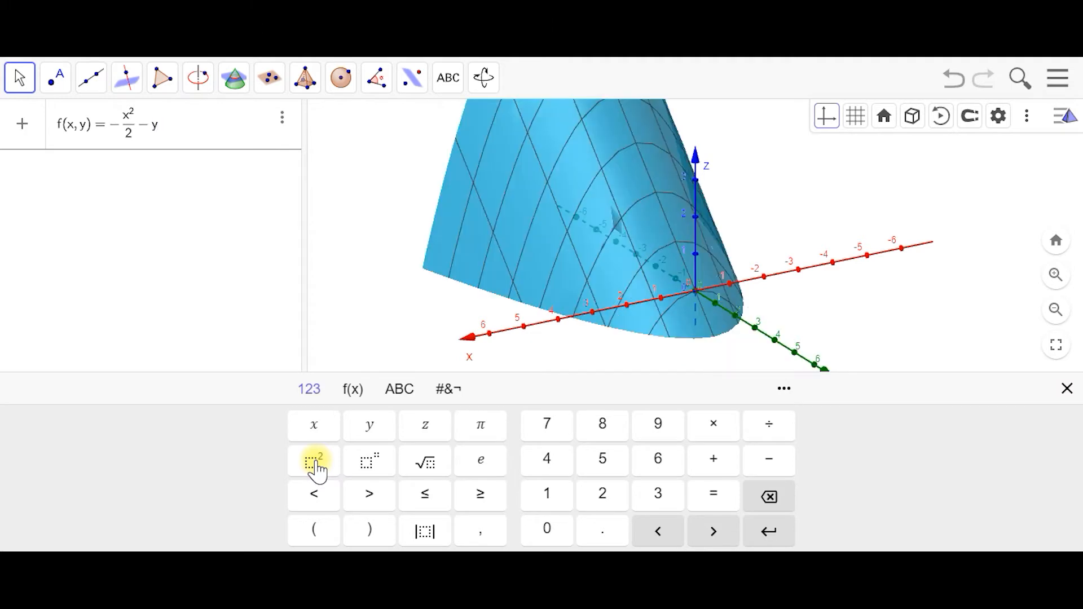
click(314, 463)
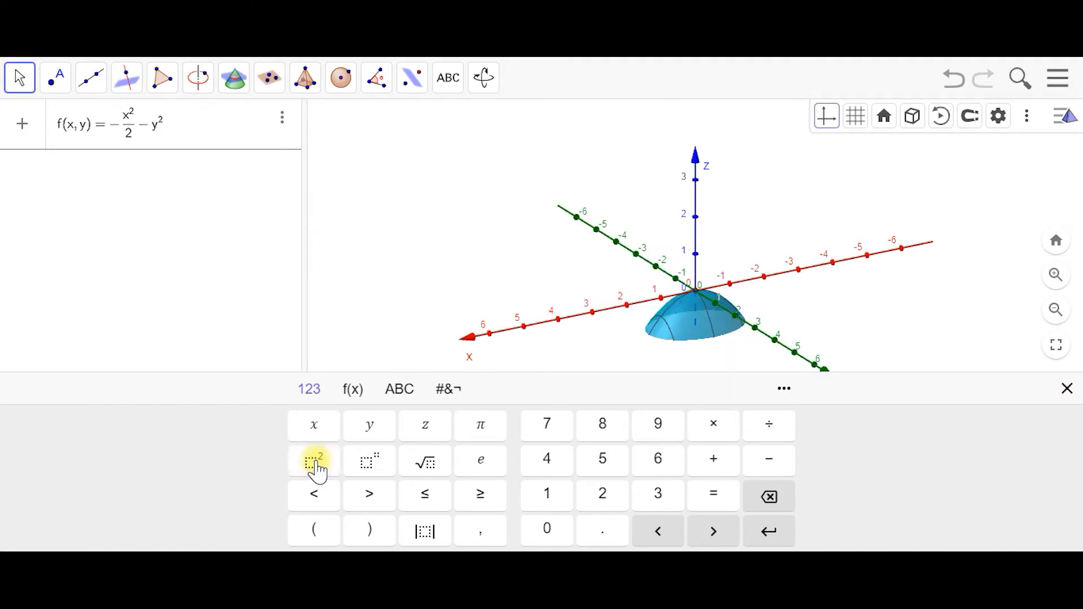
key(Right)
text(+25/8)
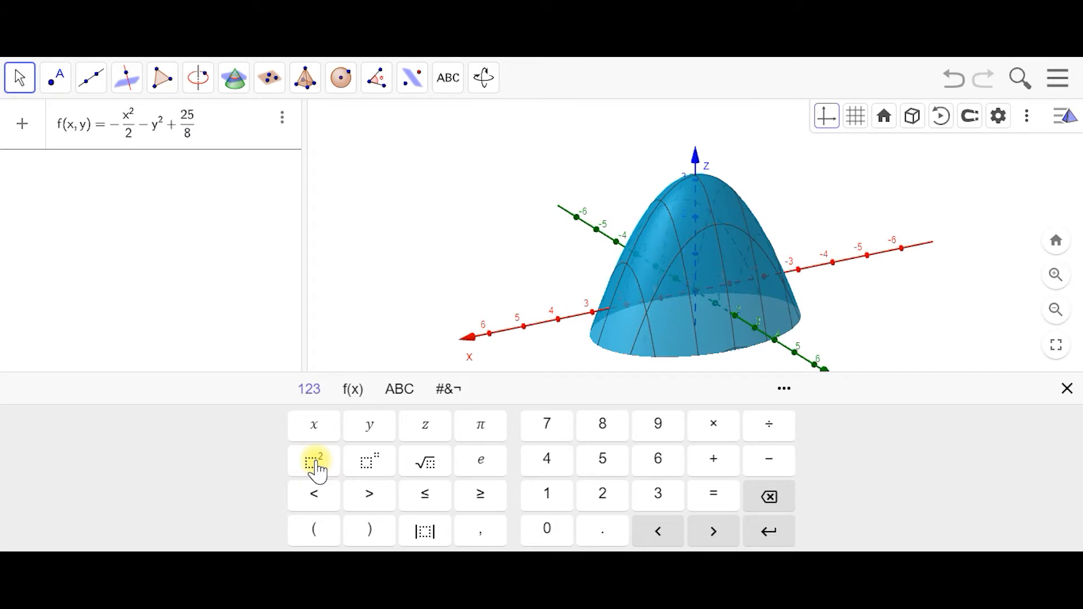
key(Return)
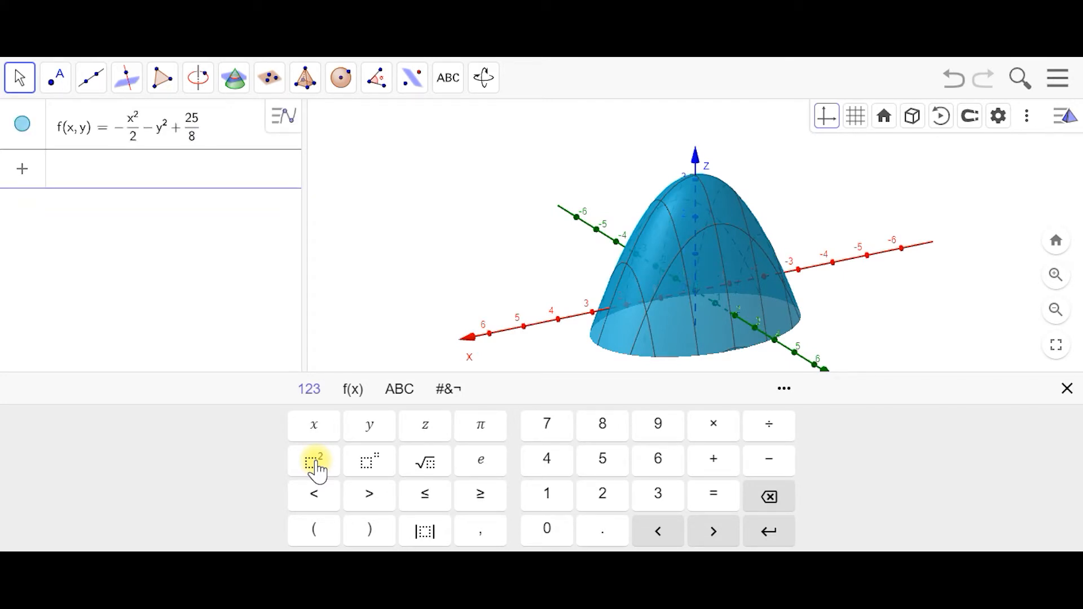
- Create the point P = (1/2, 1, 2) and dismiss the on-screen math keyboard
text(P = (1/2)
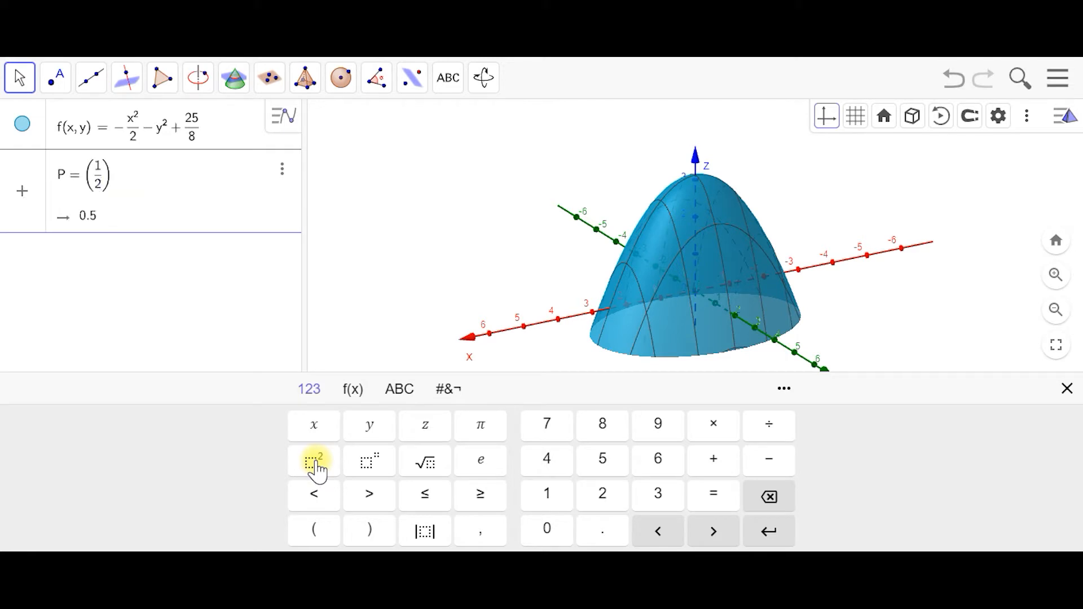
text(,1,2)
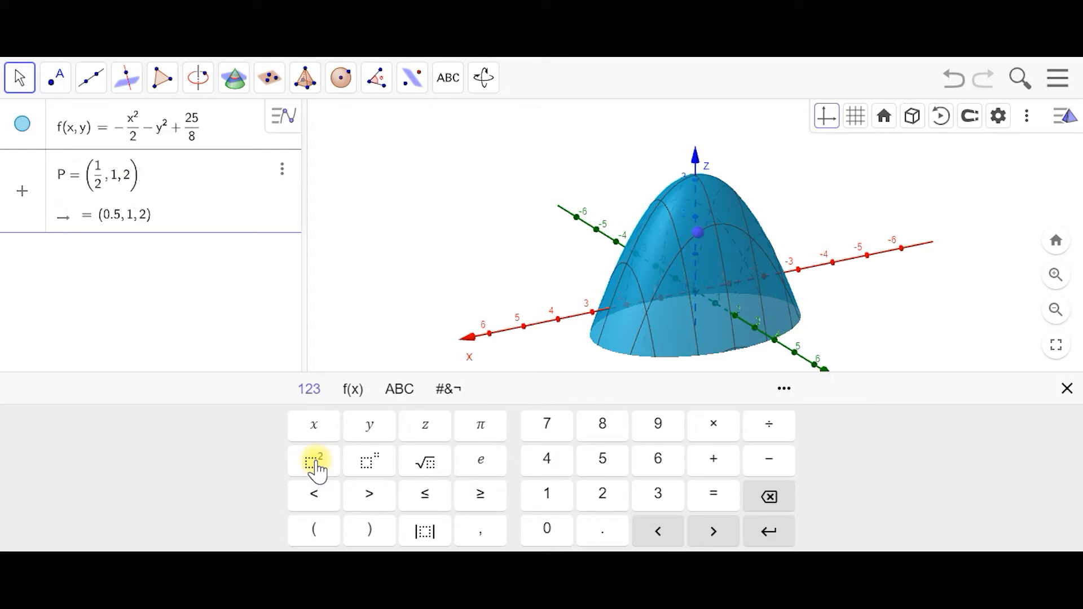
key(Return)
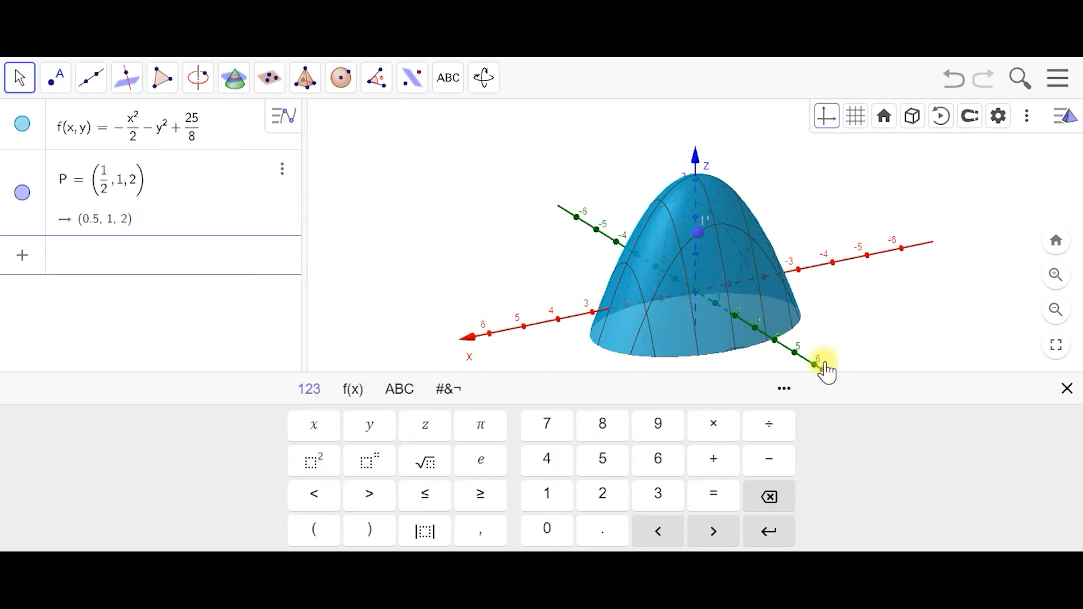
click(1066, 388)
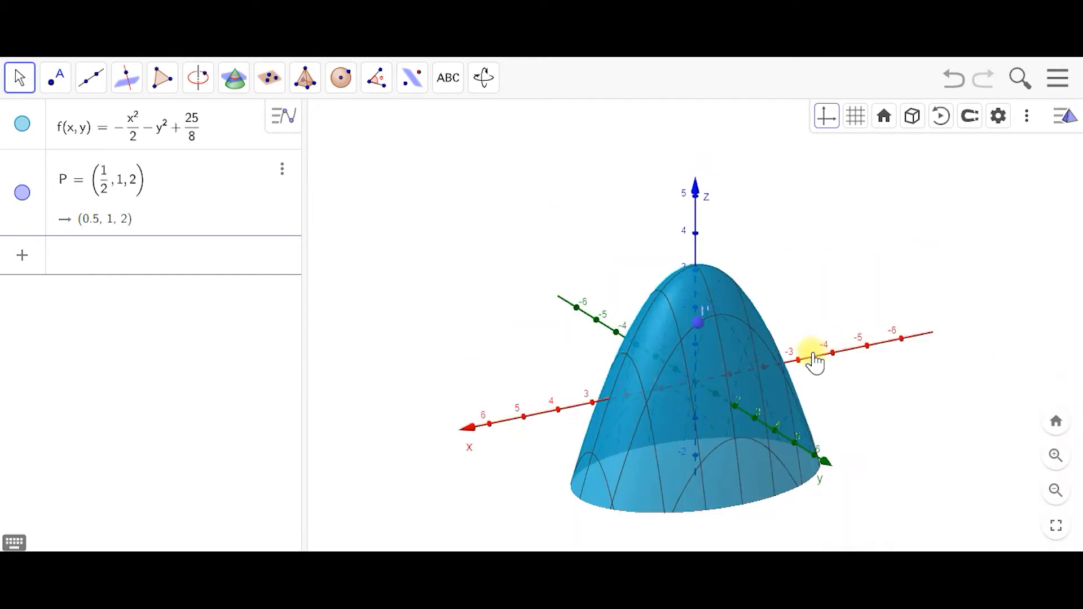
- Change the colour of point P on the surface to orange
click(698, 323)
click(906, 116)
click(997, 175)
click(913, 297)
- Add the vertical plane y = 1 through point P
drag(914, 297, 909, 272)
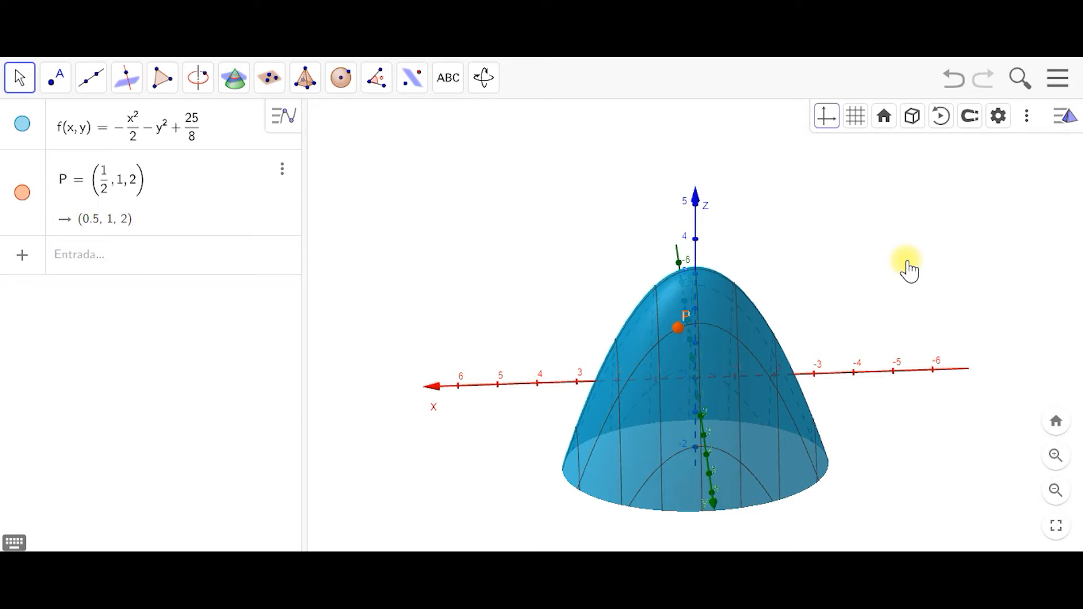
drag(908, 271, 952, 270)
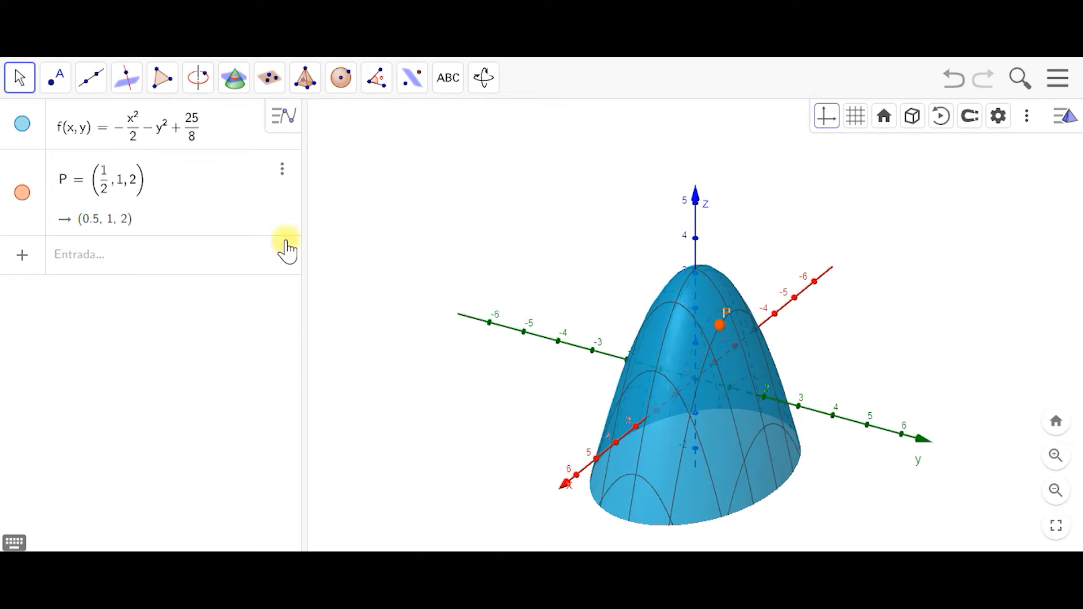
click(201, 258)
text(Y=)
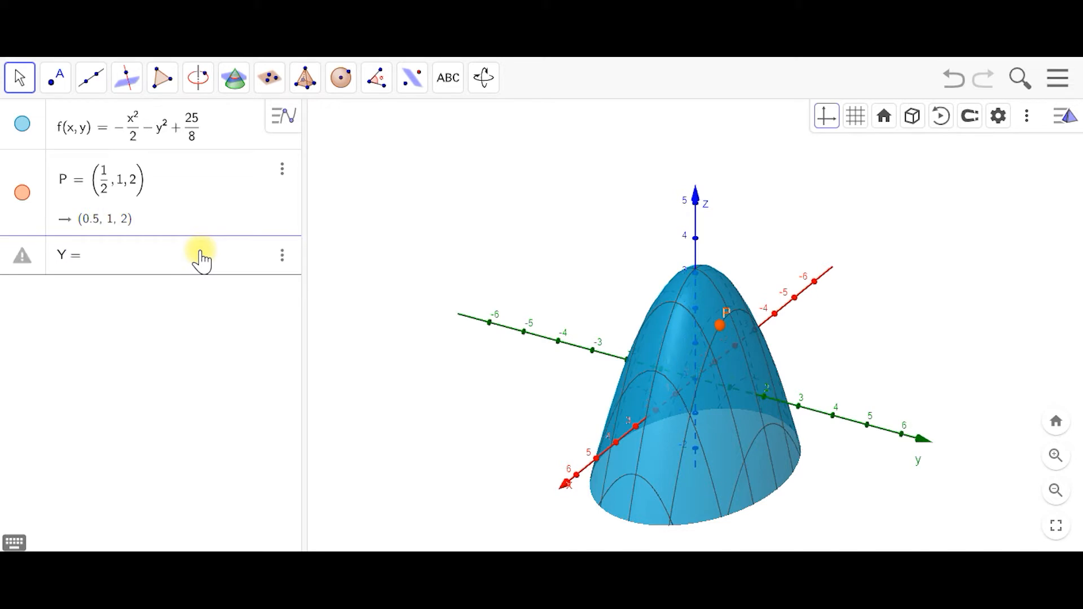
key(BackSpace)
key(BackSpace)
text(y = 1)
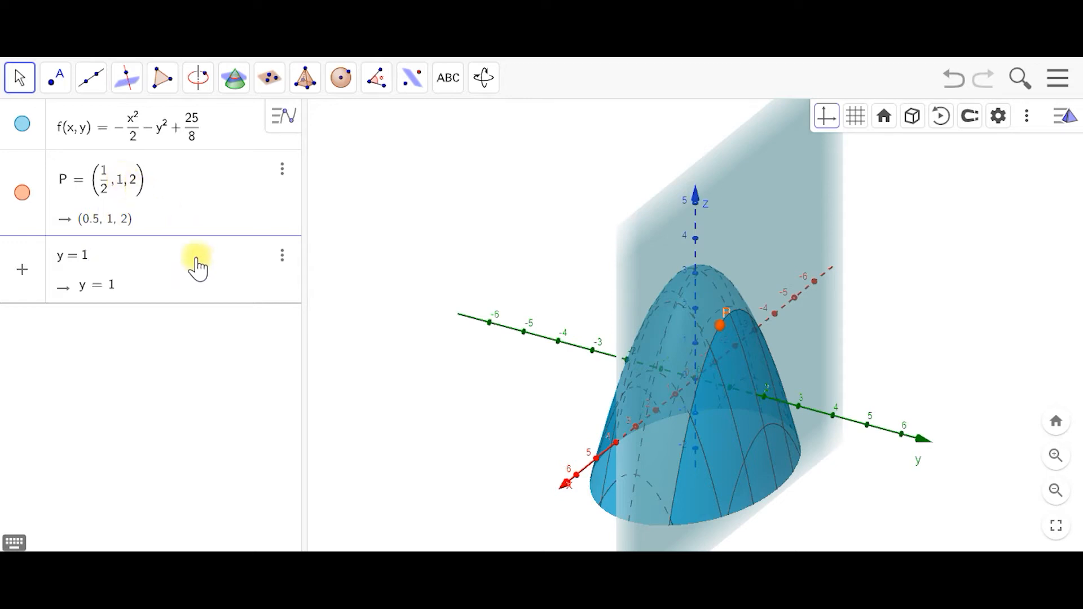
key(Return)
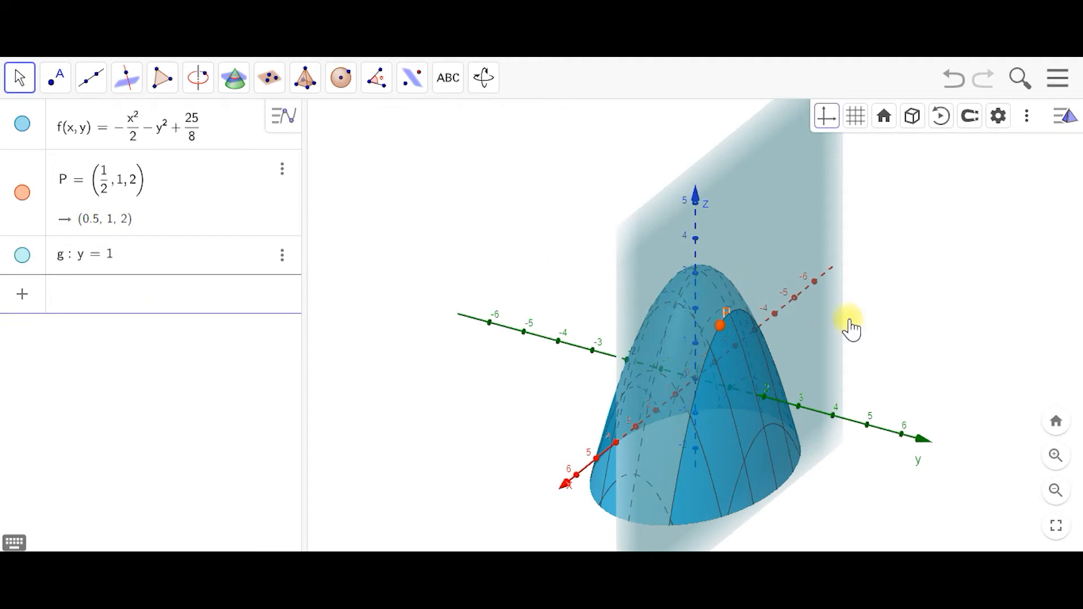
- Create the intersection curve of the paraboloid surface f and the plane y = 1
drag(948, 358, 1007, 338)
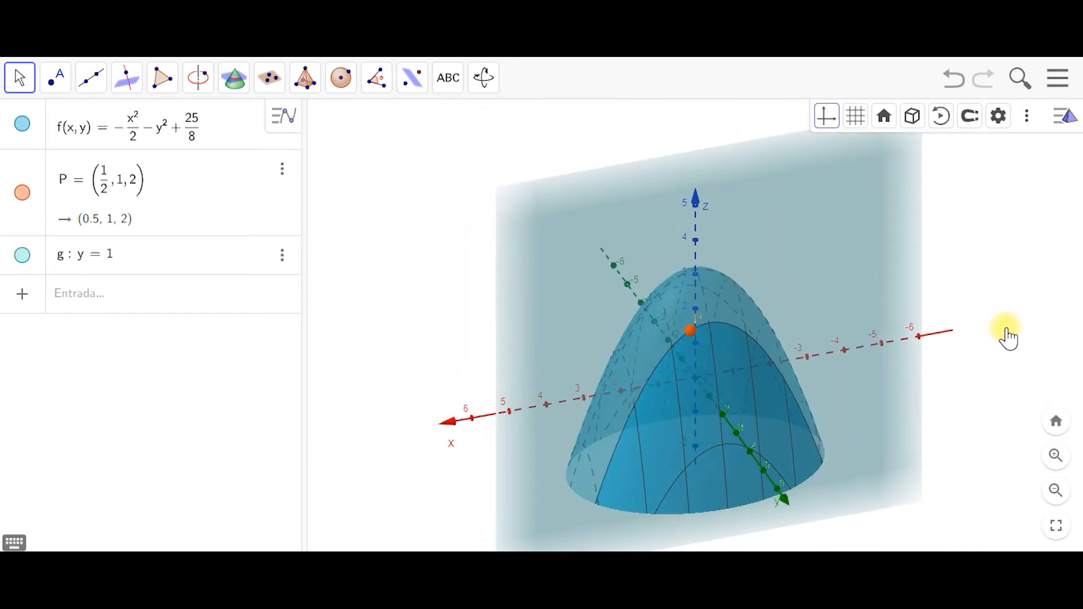
click(237, 90)
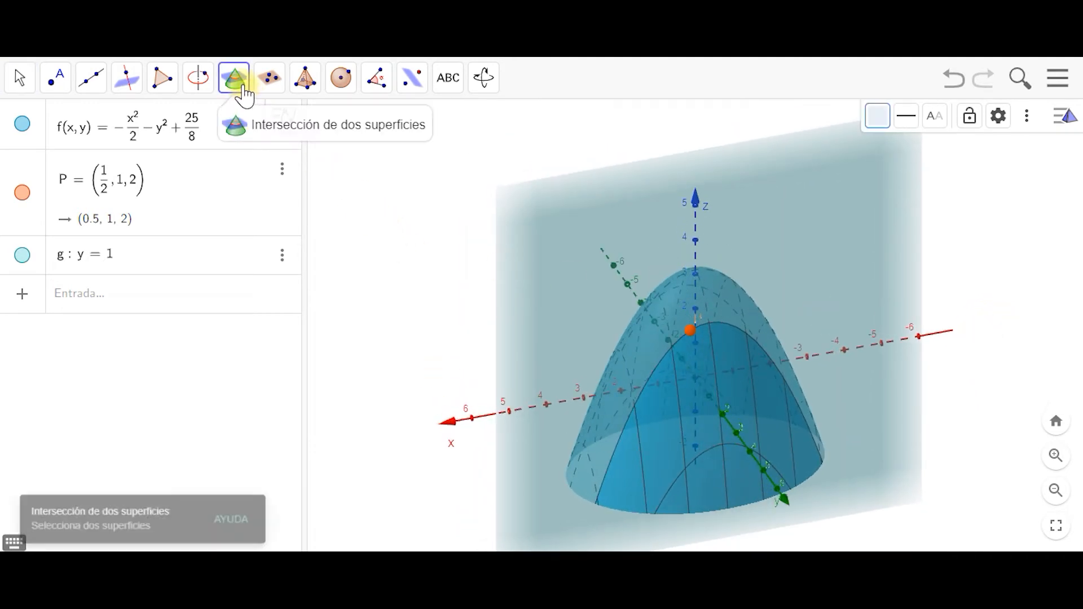
click(345, 129)
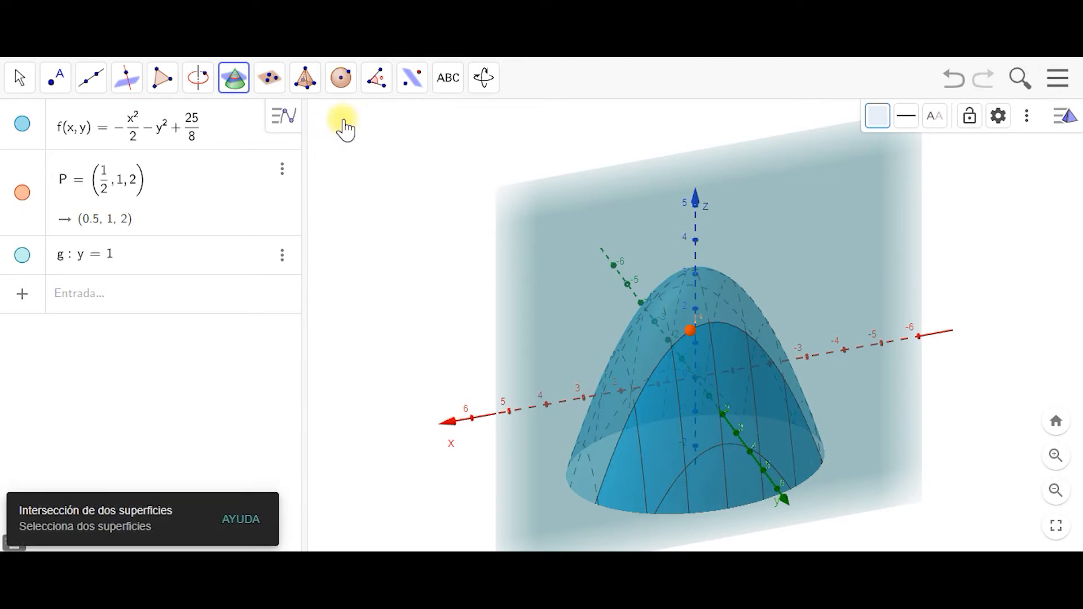
click(673, 434)
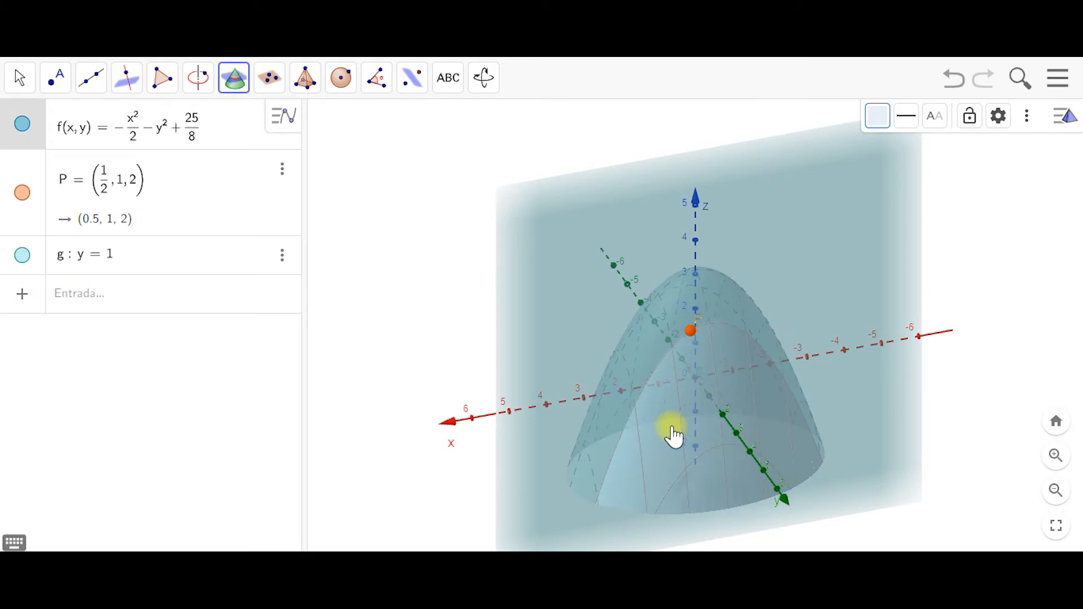
click(812, 264)
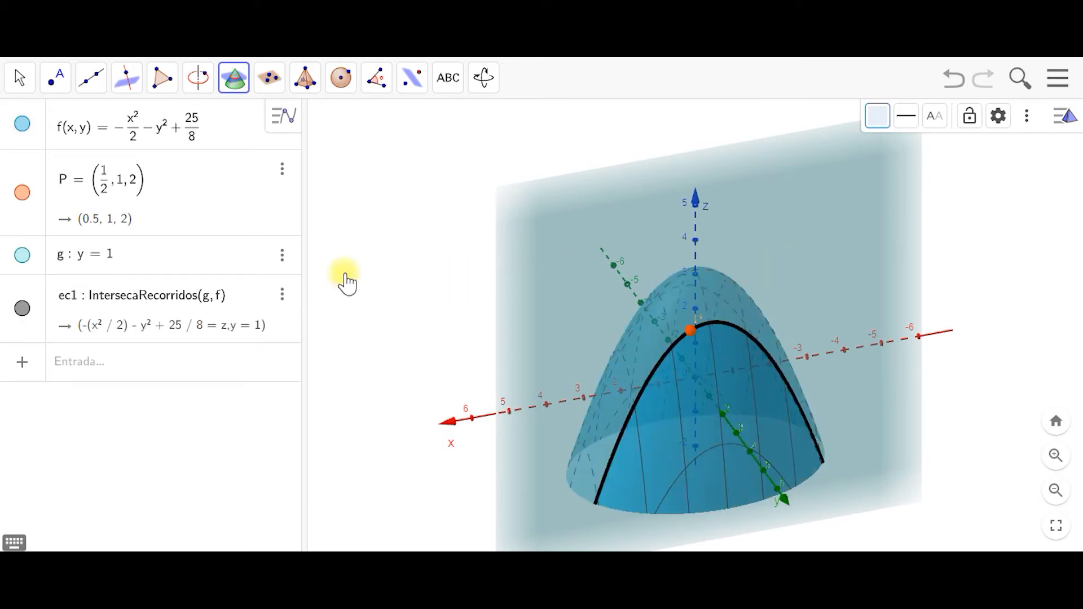
- Hide the plane y = 1 so only the surface, P and the intersection curve are displayed, and slightly widen the algebra list
click(483, 77)
drag(471, 211, 454, 228)
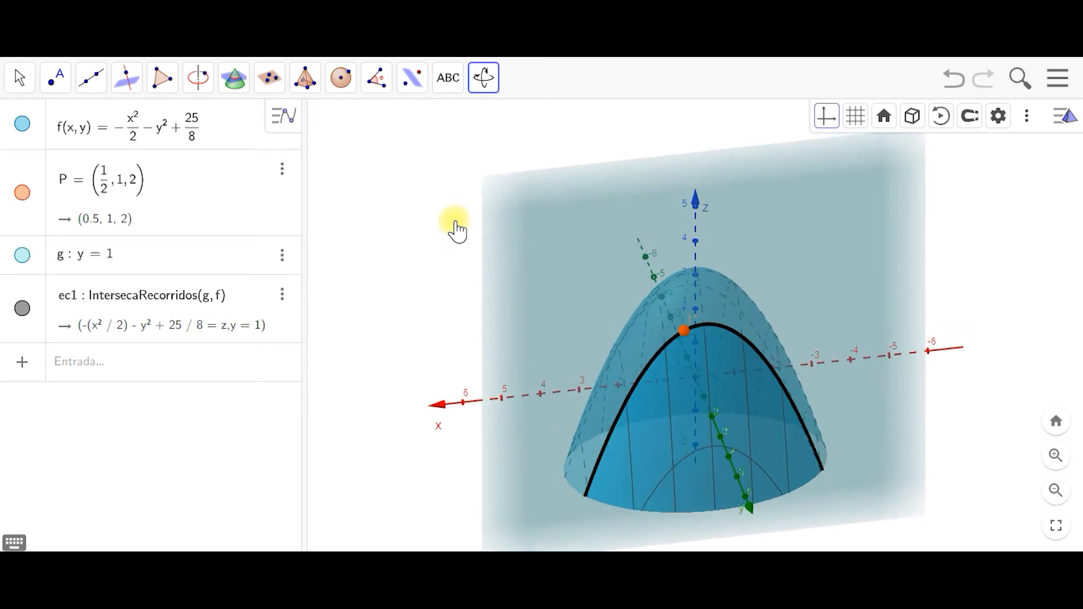
click(22, 256)
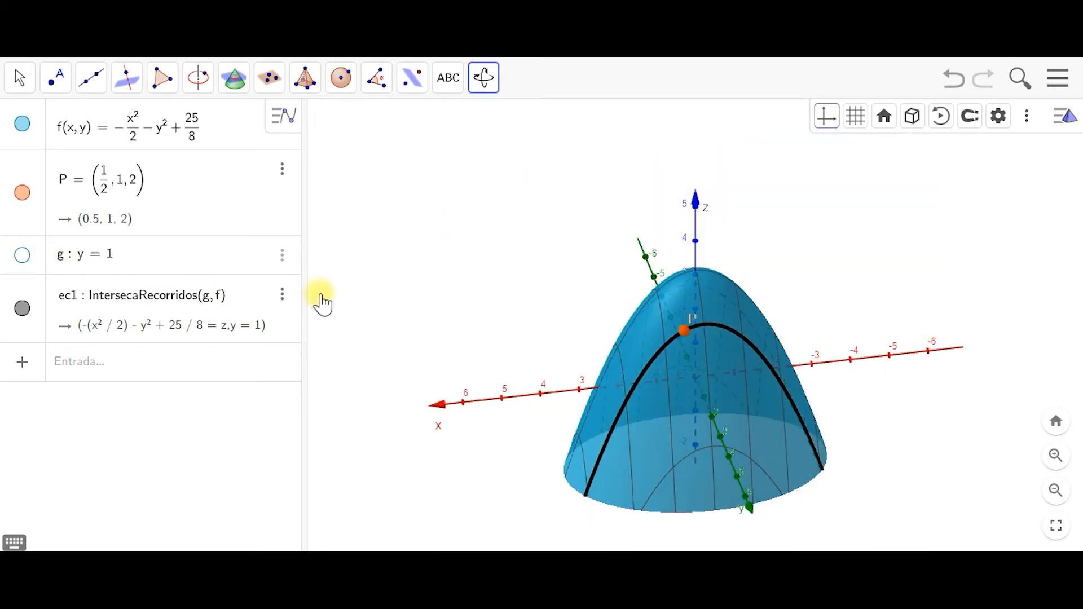
mouse_move(377, 295)
mouse_down()
mouse_move(411, 303)
mouse_move(374, 292)
mouse_up()
mouse_move(313, 333)
mouse_down()
mouse_move(307, 319)
mouse_move(322, 323)
mouse_up()
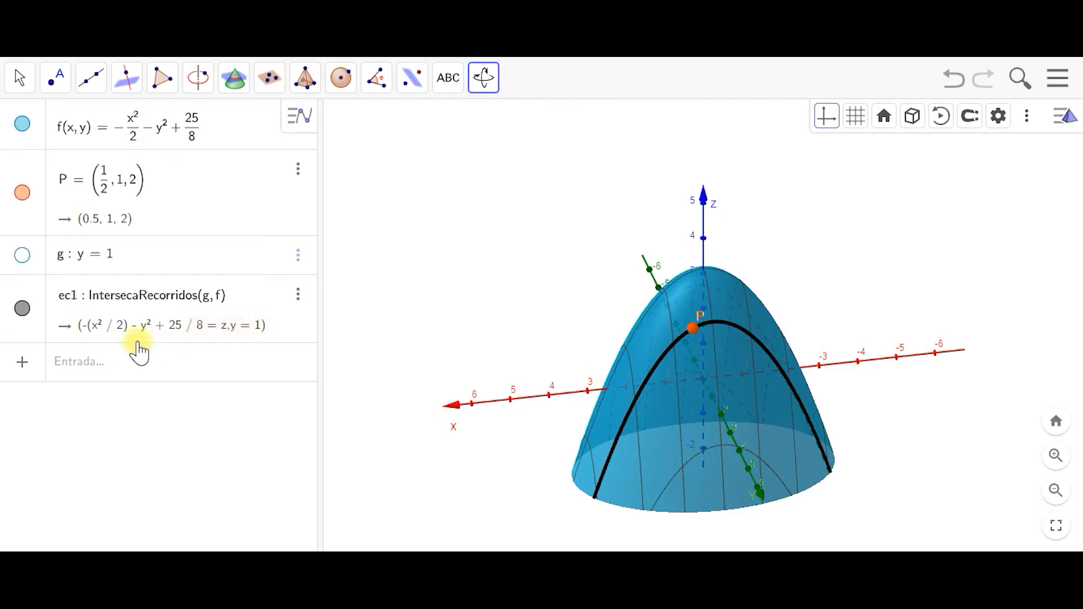
- Create the tangent line with Tangente((1/2, 2), -x²/2 - 1 + 25/8)
click(123, 365)
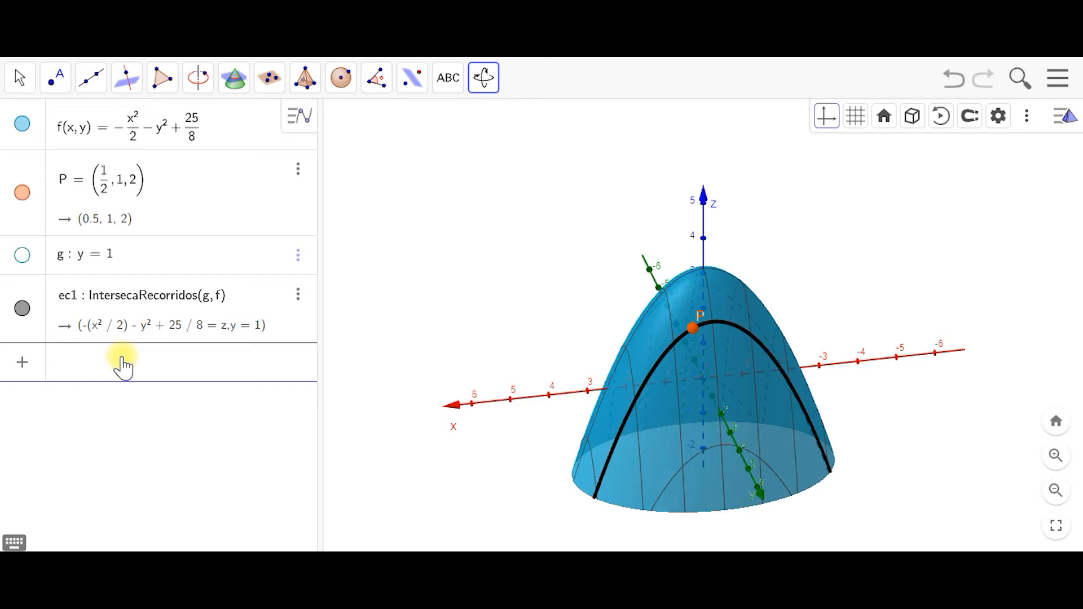
text(tangente)
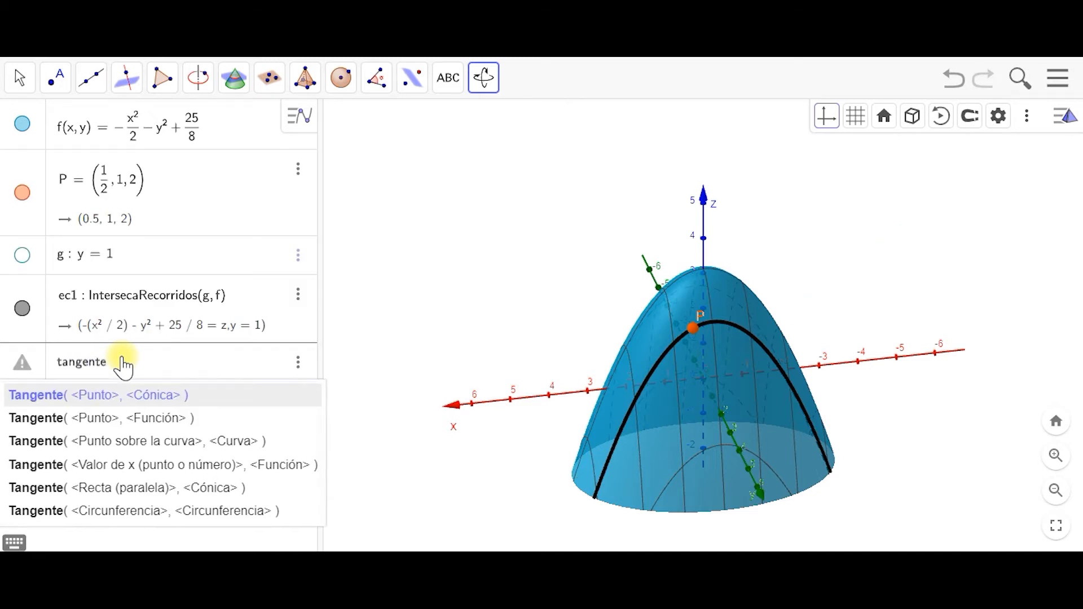
text((()
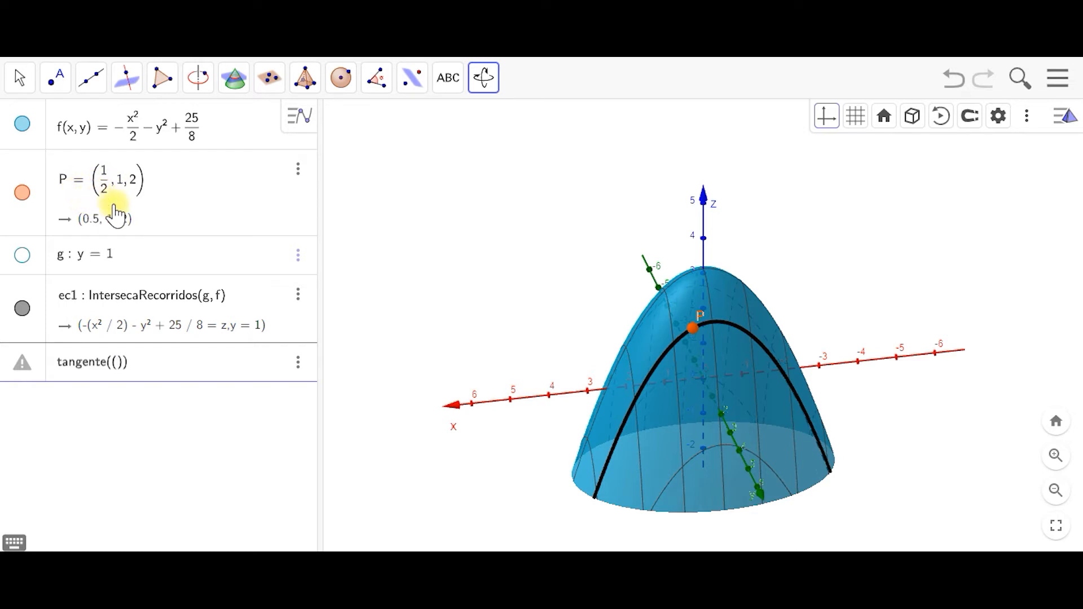
text(/2)
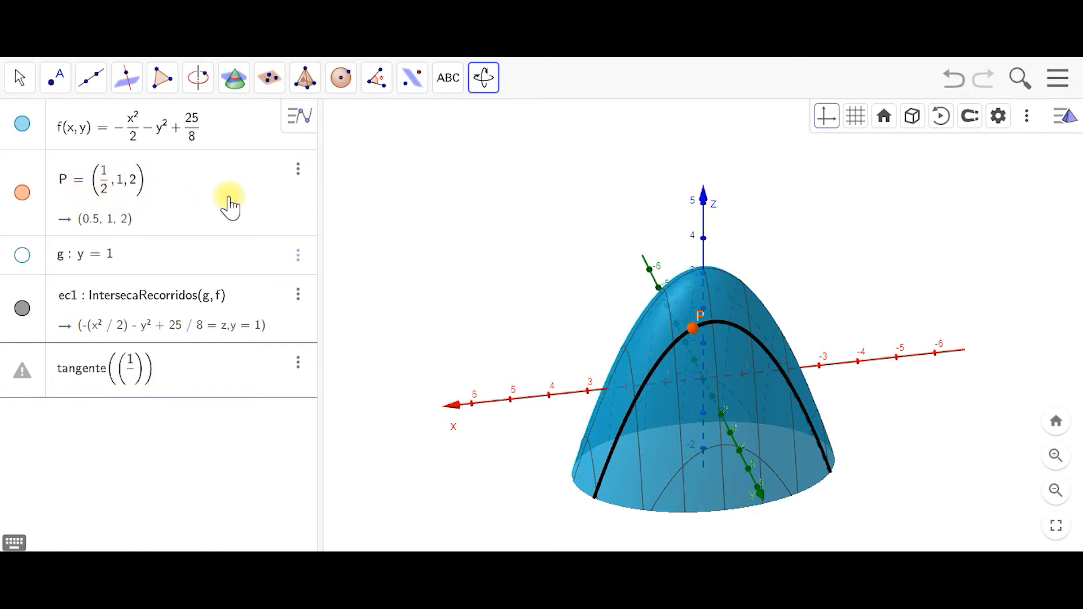
text(,2)
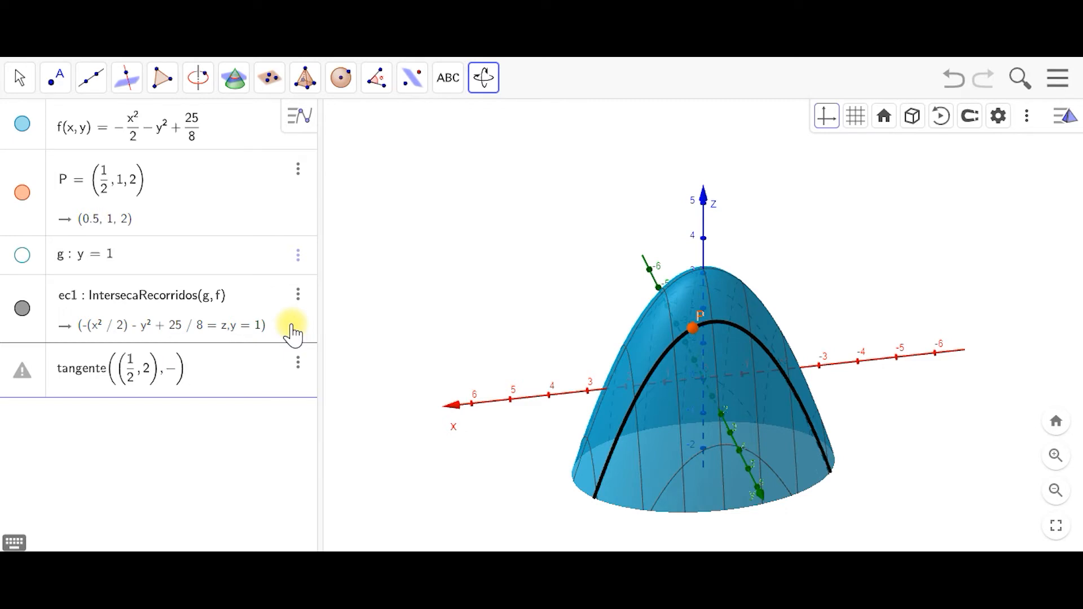
text(x)
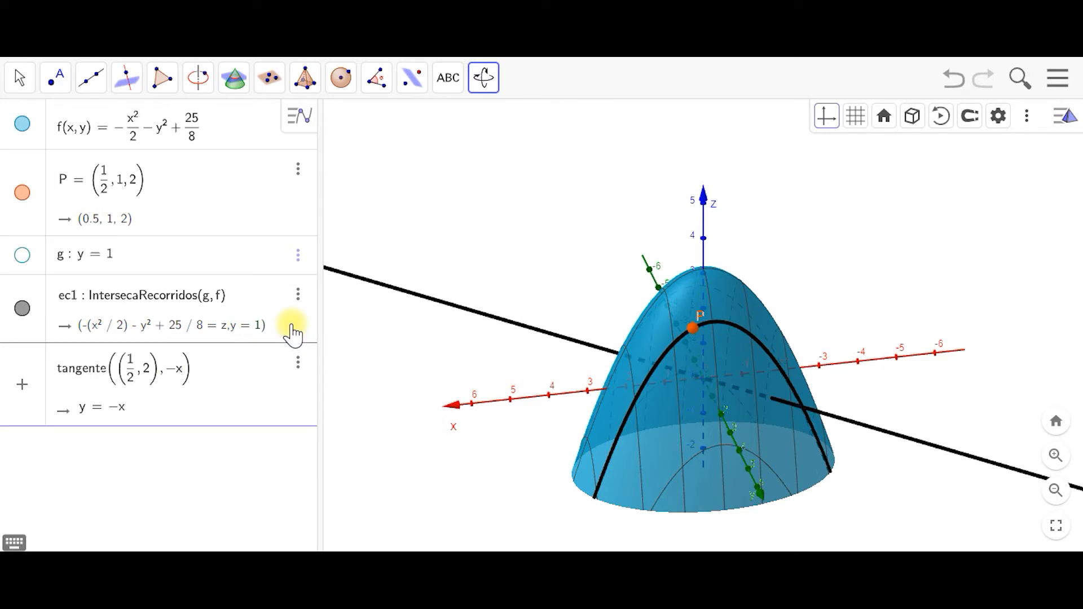
click(14, 541)
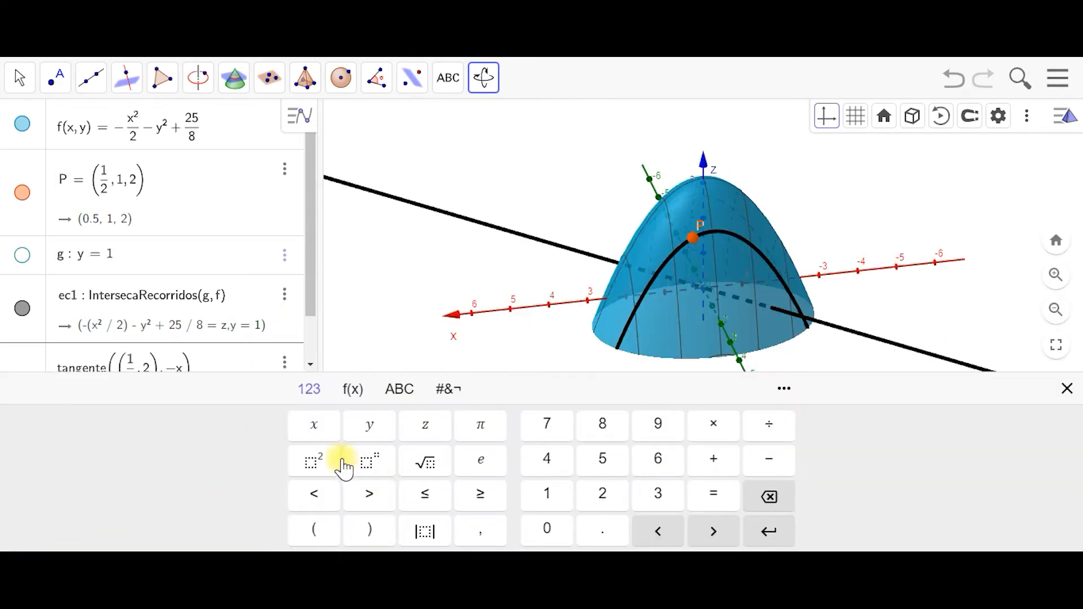
click(327, 467)
scroll(259, 362, down, 1)
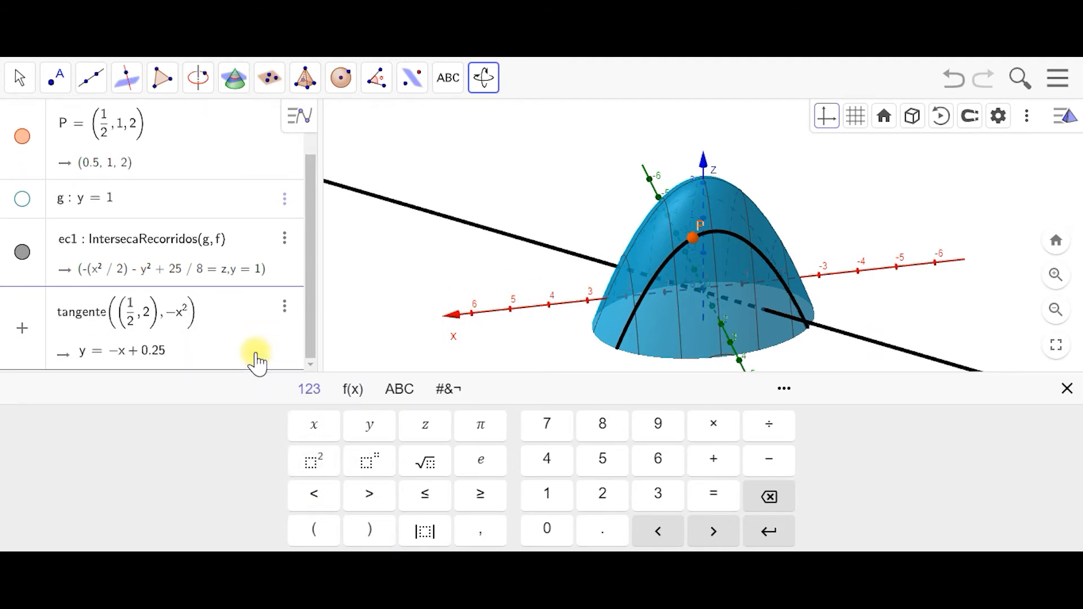
text(/)
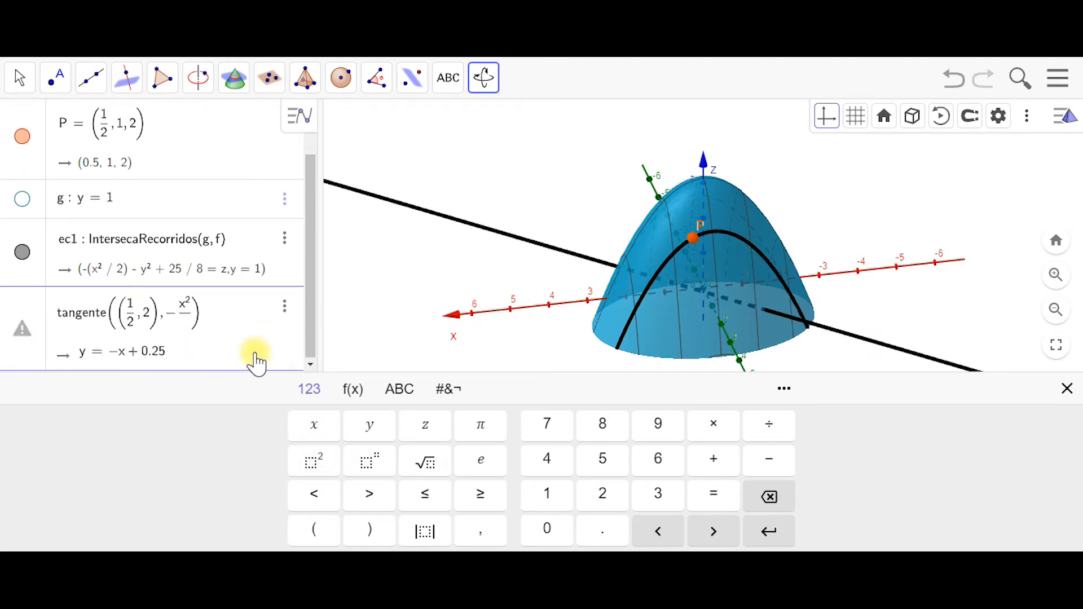
text(2)
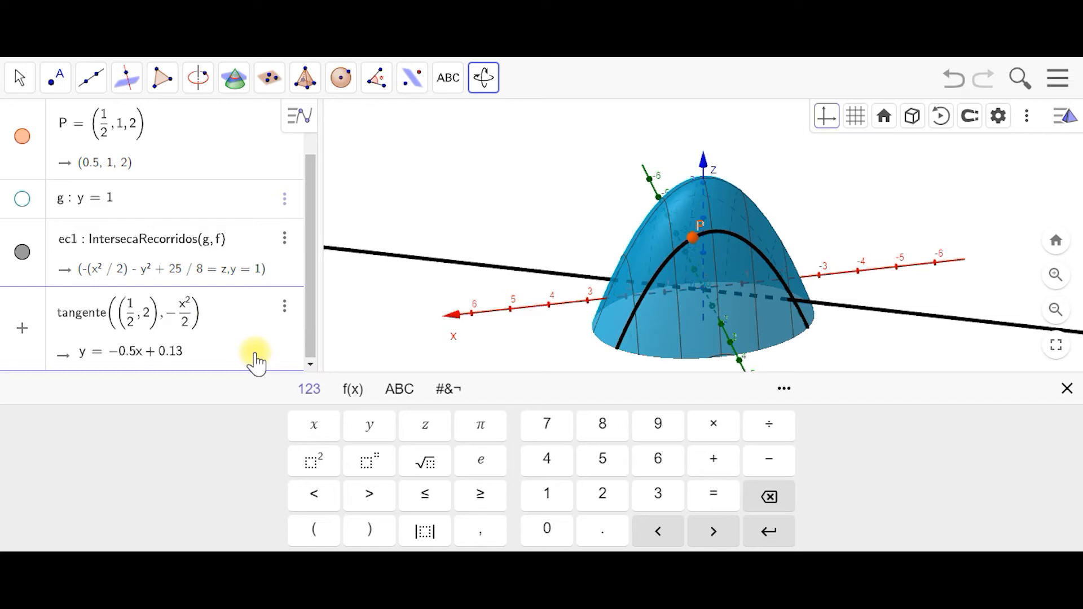
text(-1)
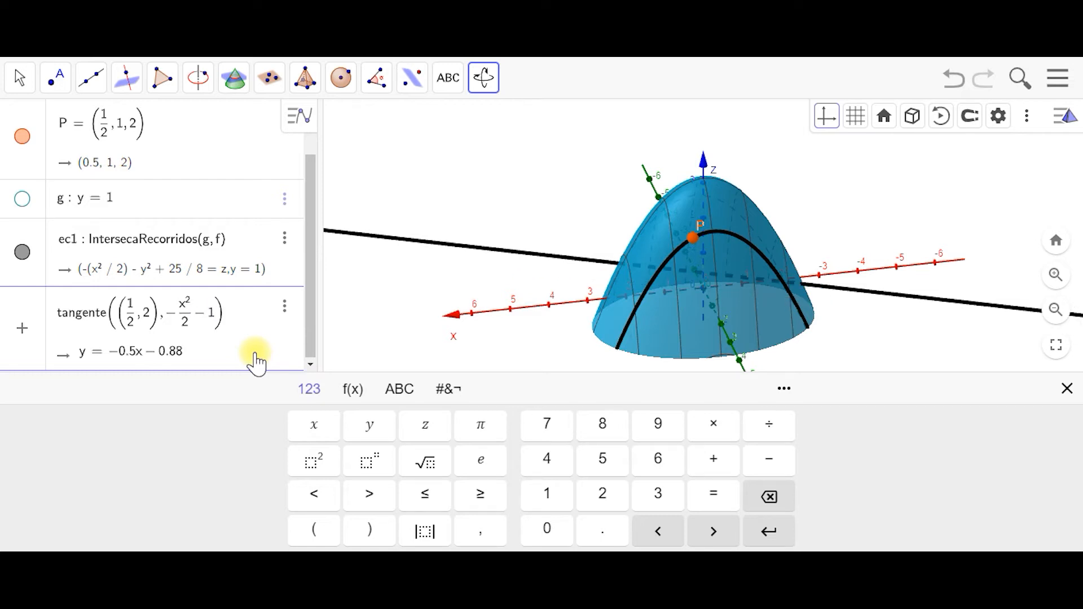
text(+25/)
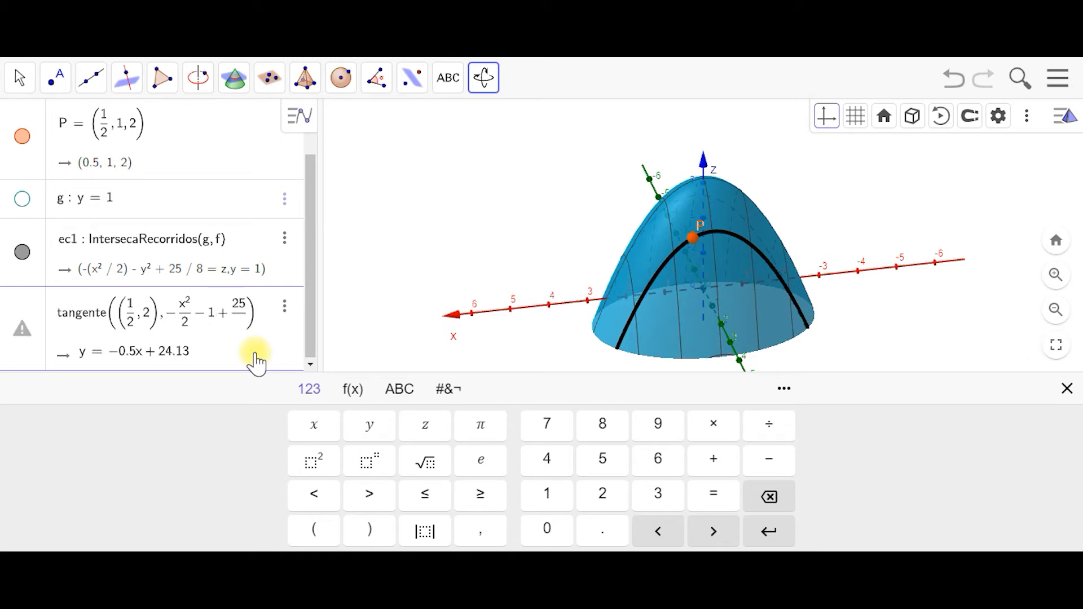
text(8)
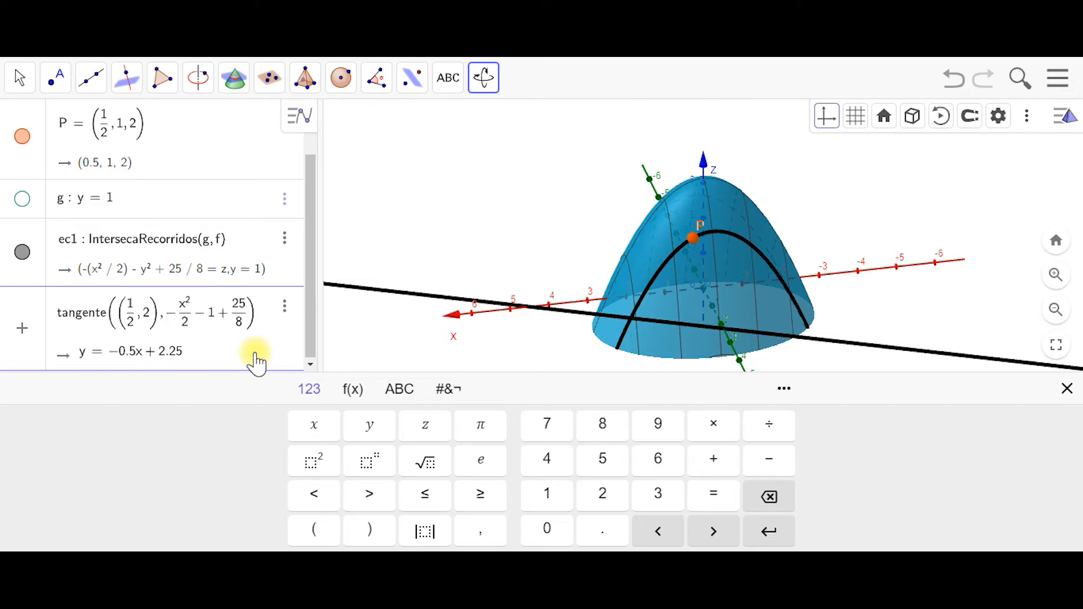
key(Return)
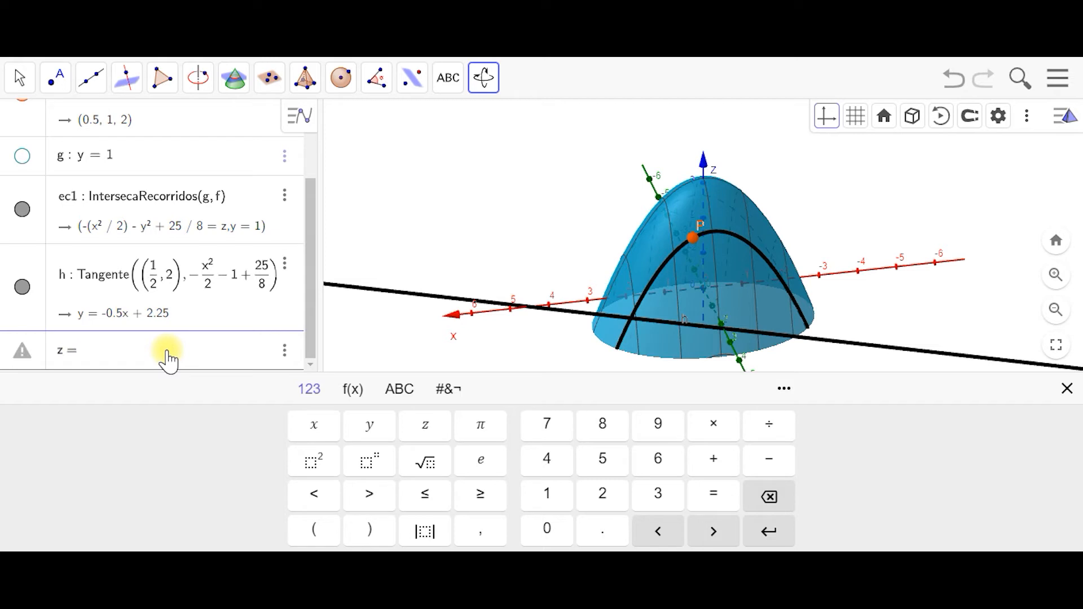
- Add the plane z = -0.5x + 2.25 and close the on-screen keyboard
text(0.5x )
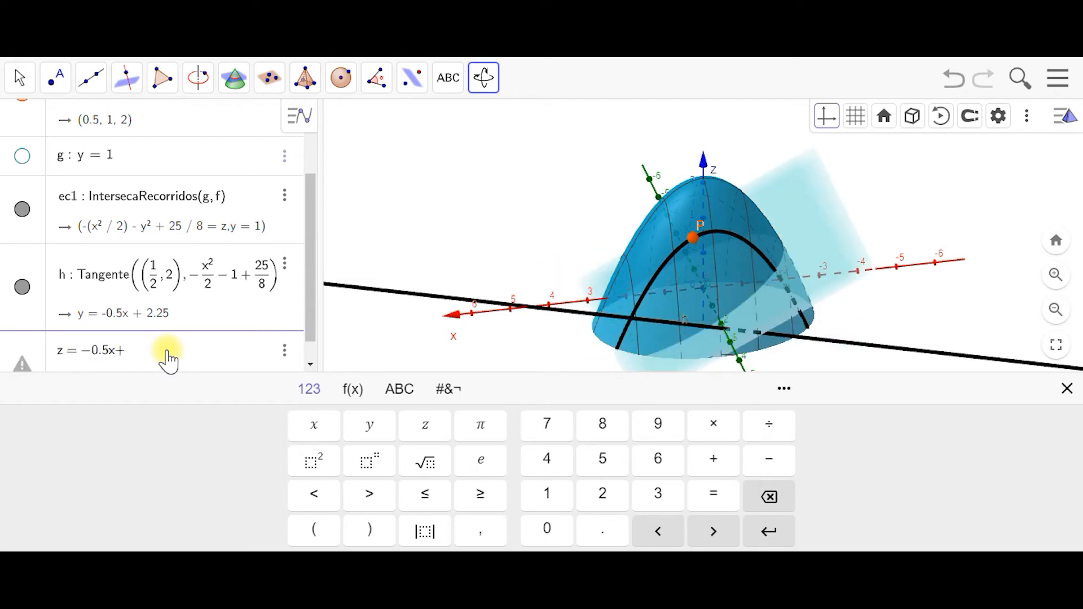
text(+ 2.25)
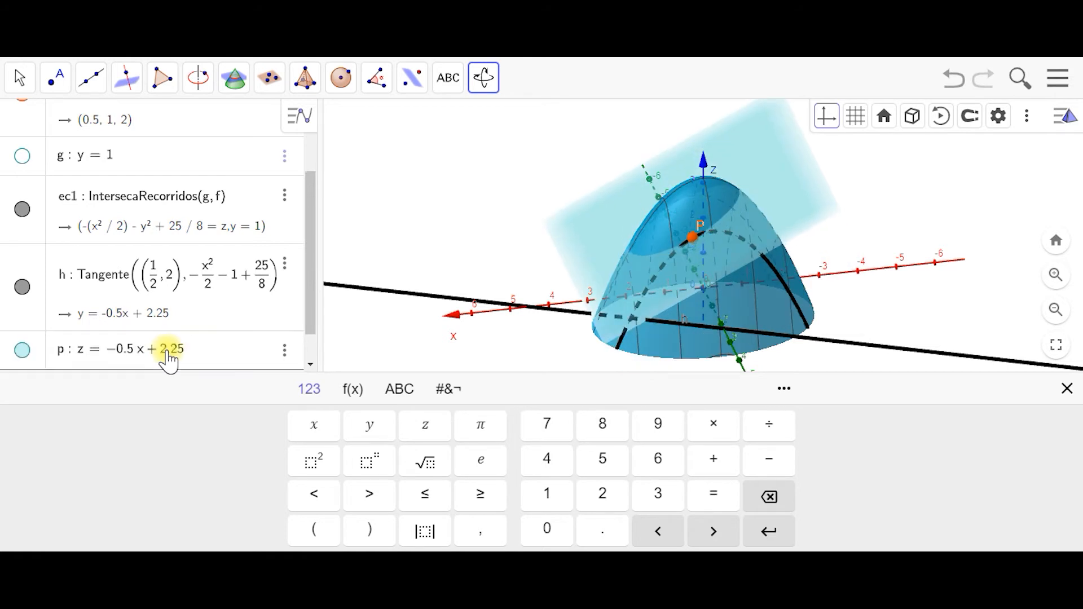
key(Return)
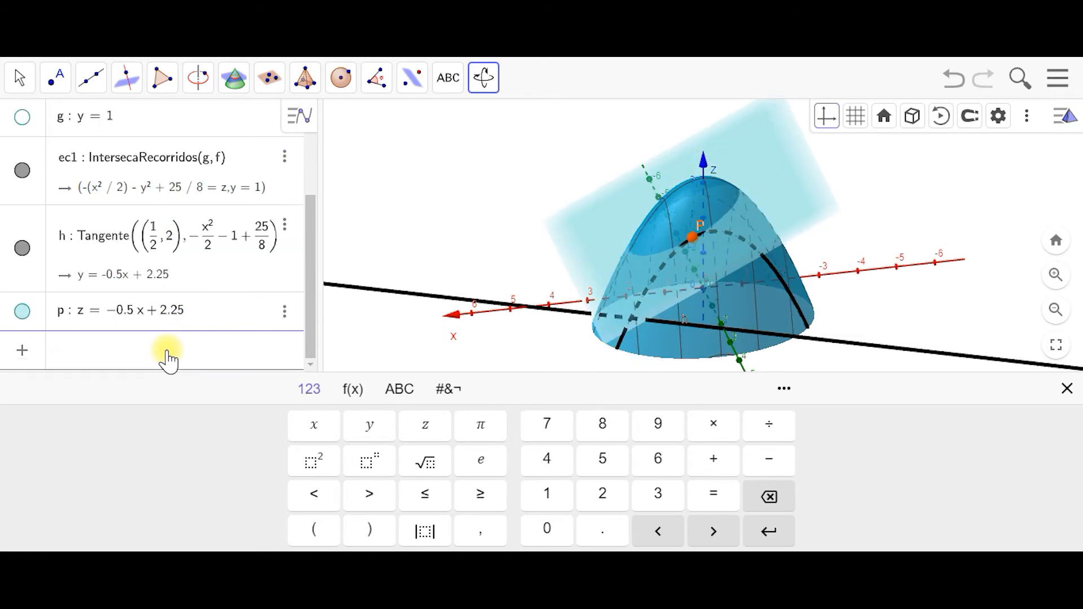
click(1066, 388)
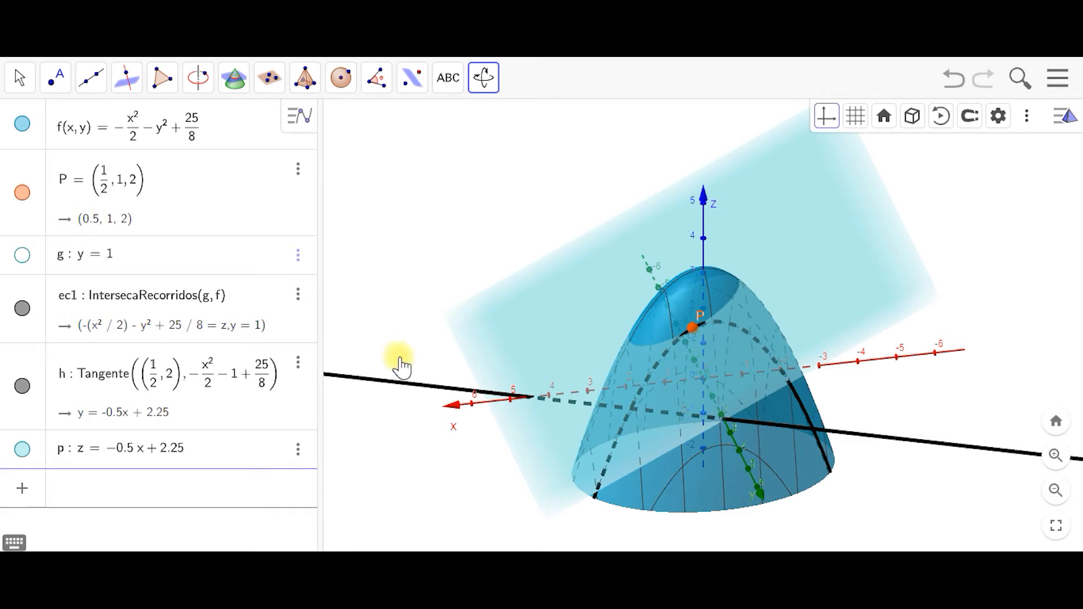
- Hide the flat tangent line y = -0.5x + 2.25 and show the plane y = 1 again
click(23, 387)
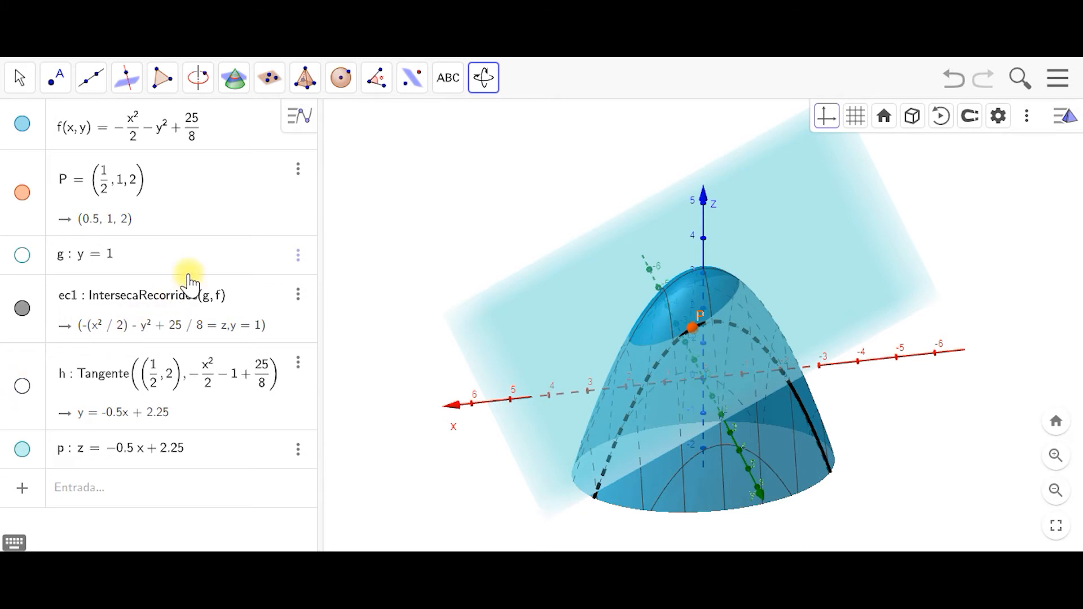
click(23, 256)
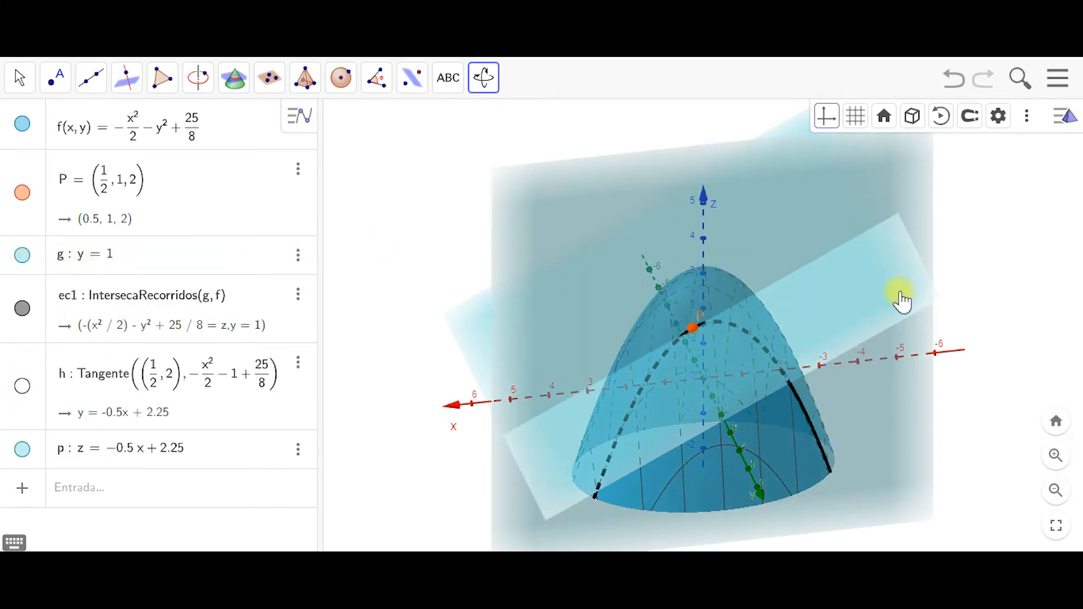
drag(1036, 319, 988, 266)
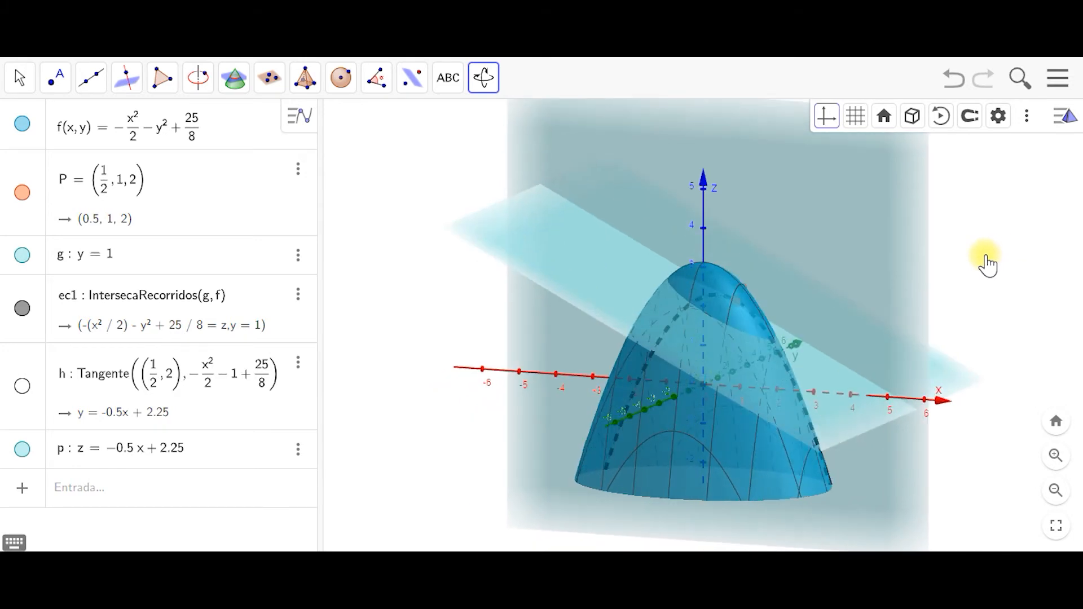
- Create the intersection line of the planes z = -0.5x + 2.25 and y = 1
click(237, 82)
click(265, 124)
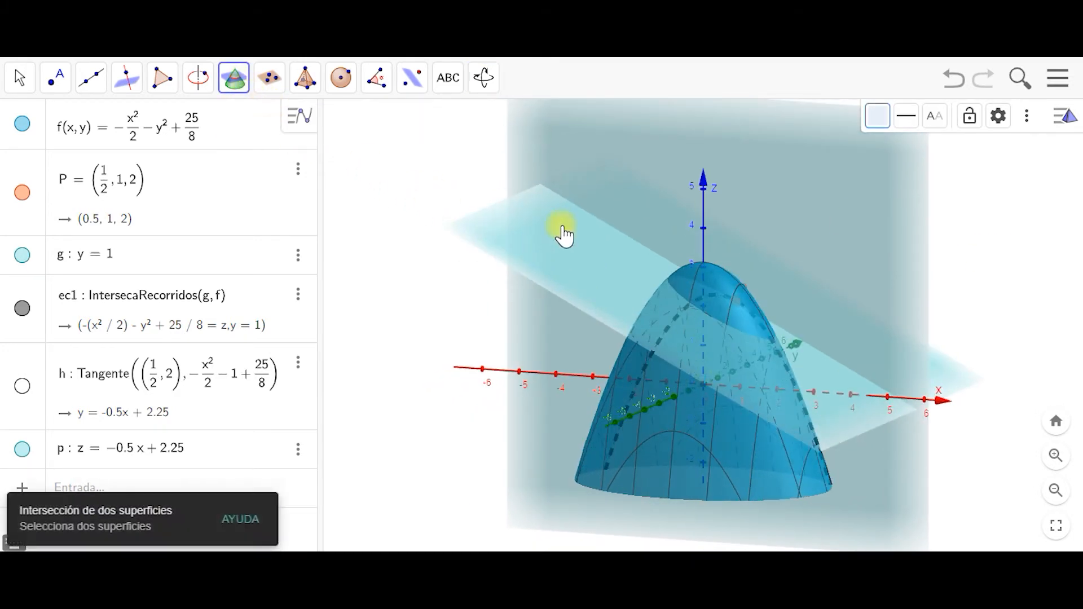
click(637, 250)
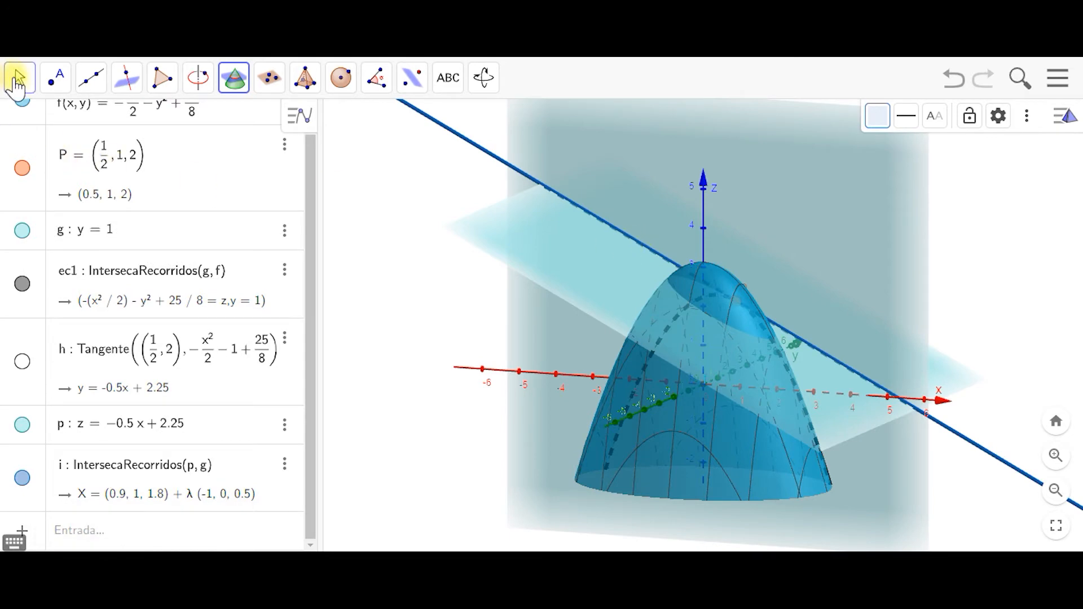
click(19, 78)
- Hide the planes z = -0.5x + 2.25 and y = 1, keeping the surface, curve and tangent line displayed
drag(1003, 319, 888, 338)
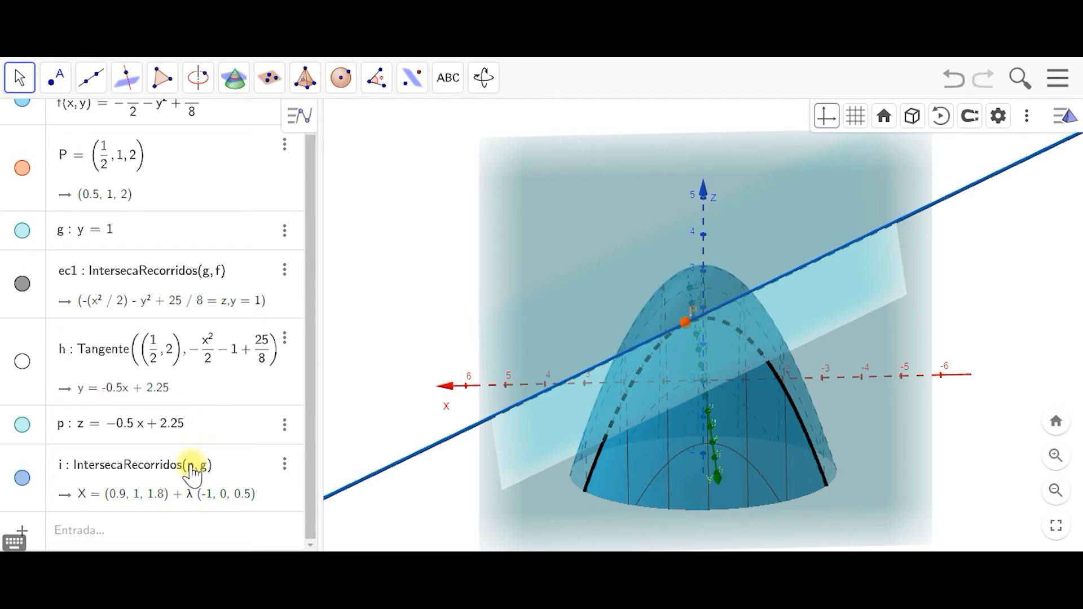
click(22, 424)
click(22, 231)
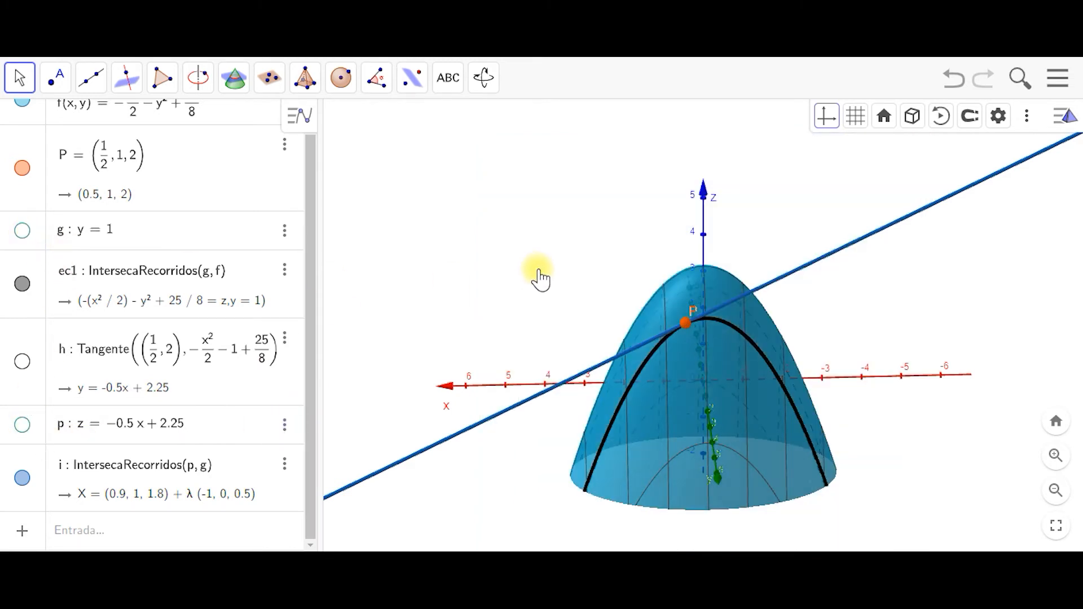
drag(887, 315, 943, 331)
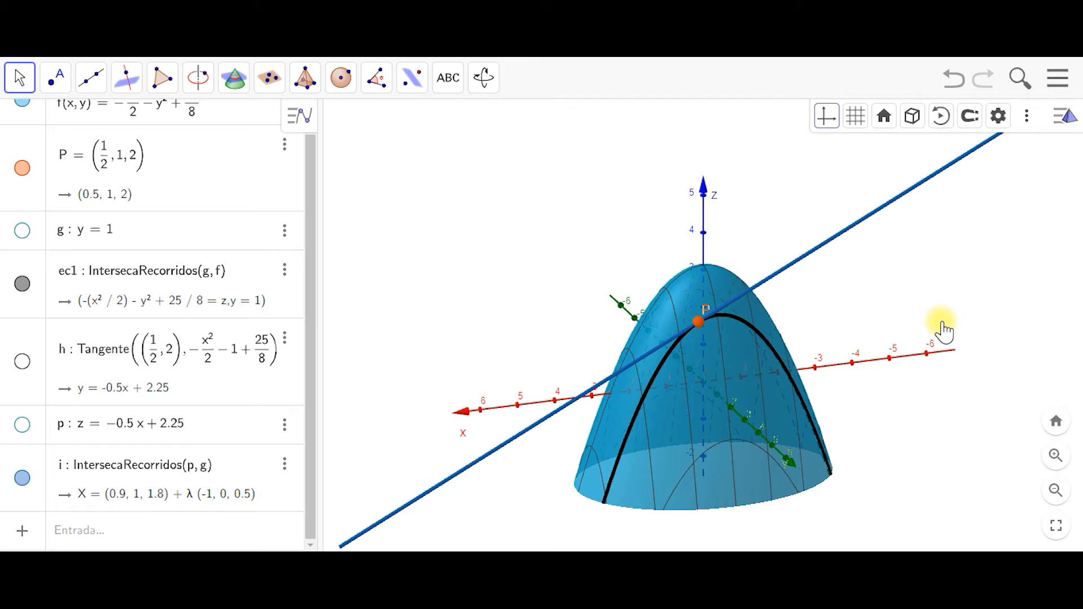
- Draw a line through point P parallel to the x-axis
drag(309, 230, 309, 207)
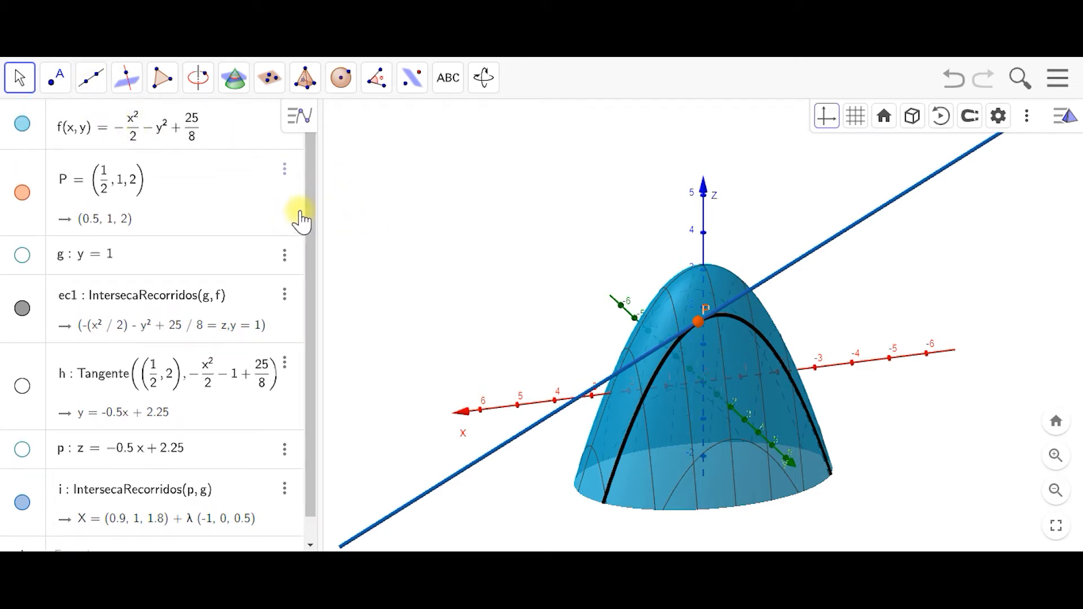
click(126, 77)
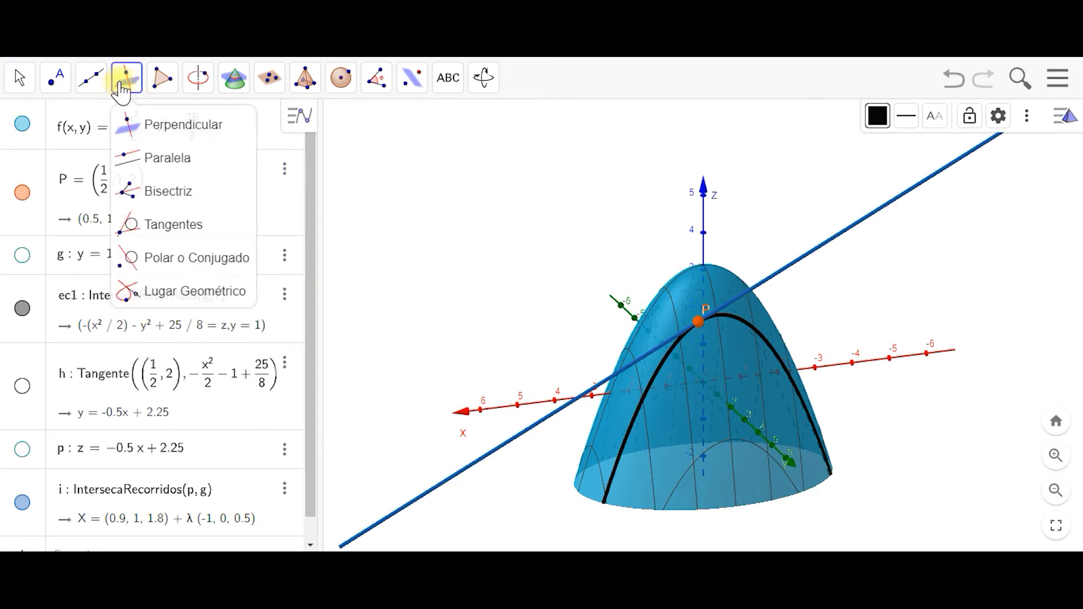
click(176, 159)
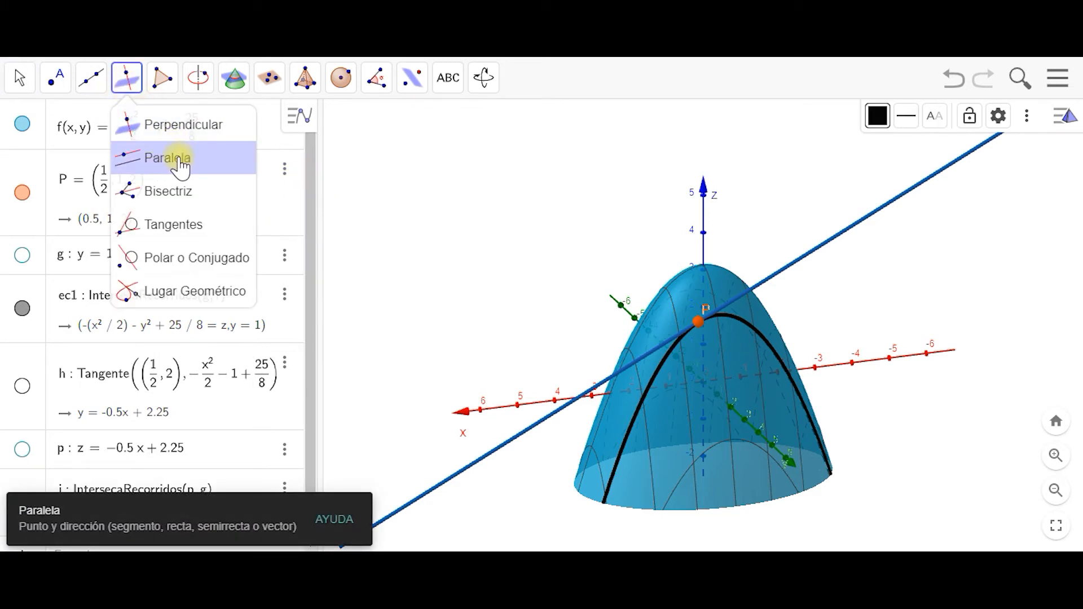
click(699, 327)
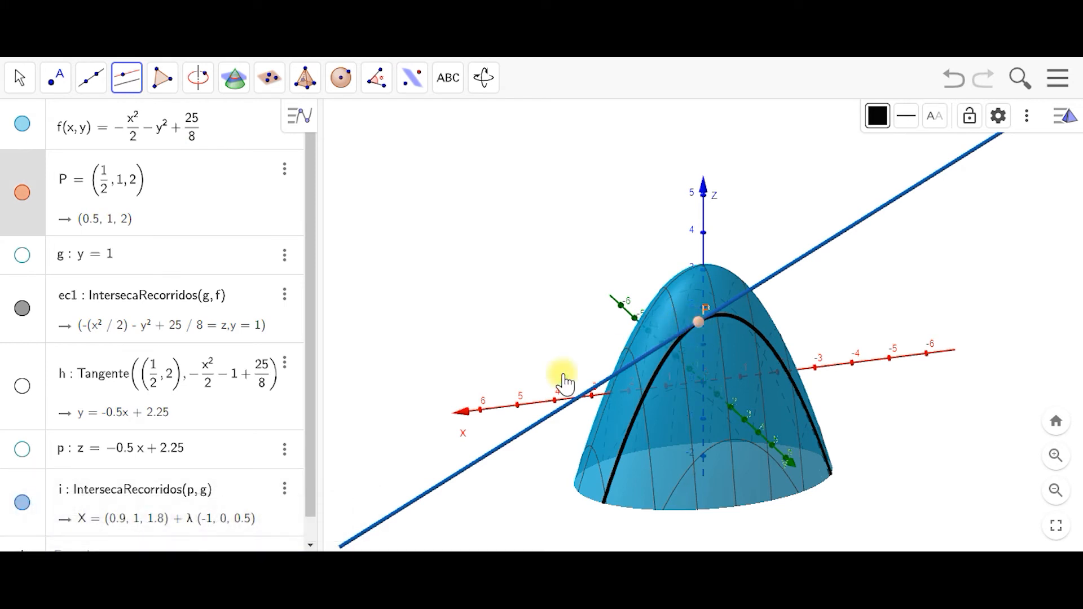
click(466, 417)
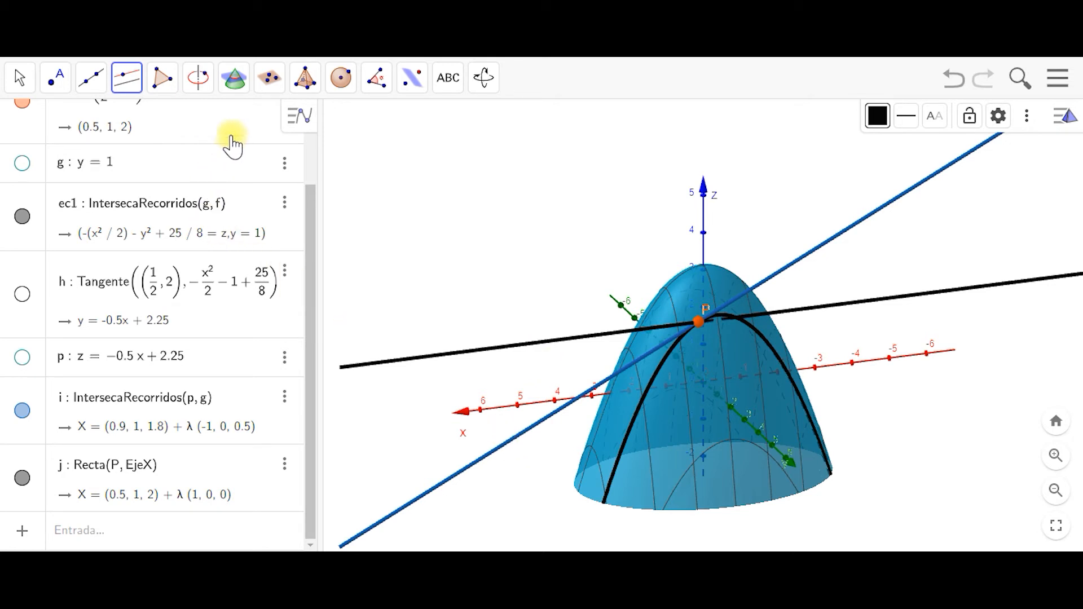
- Place point A on the parallel line at about (3.67, 1, 2) and point B on the blue tangent line at about (3.3, 1, 0.6)
click(55, 77)
click(91, 78)
click(55, 77)
click(71, 125)
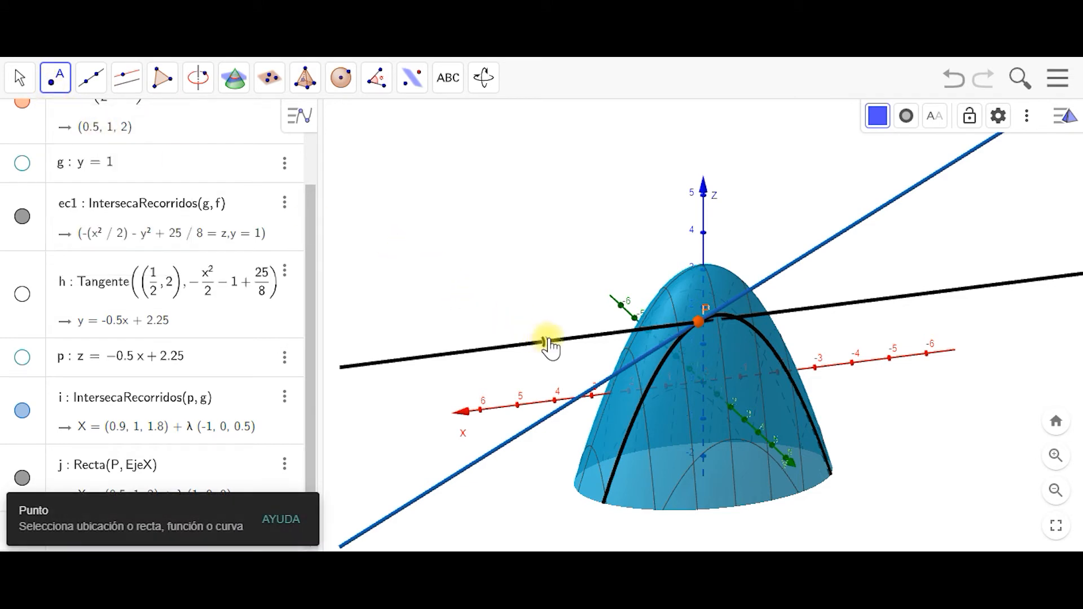
click(580, 337)
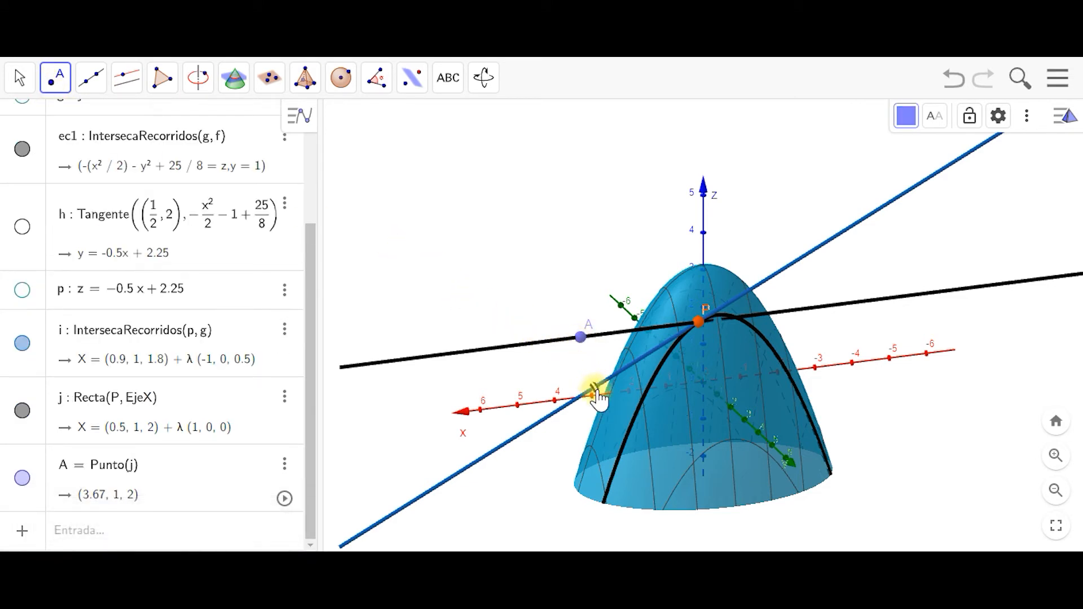
click(593, 388)
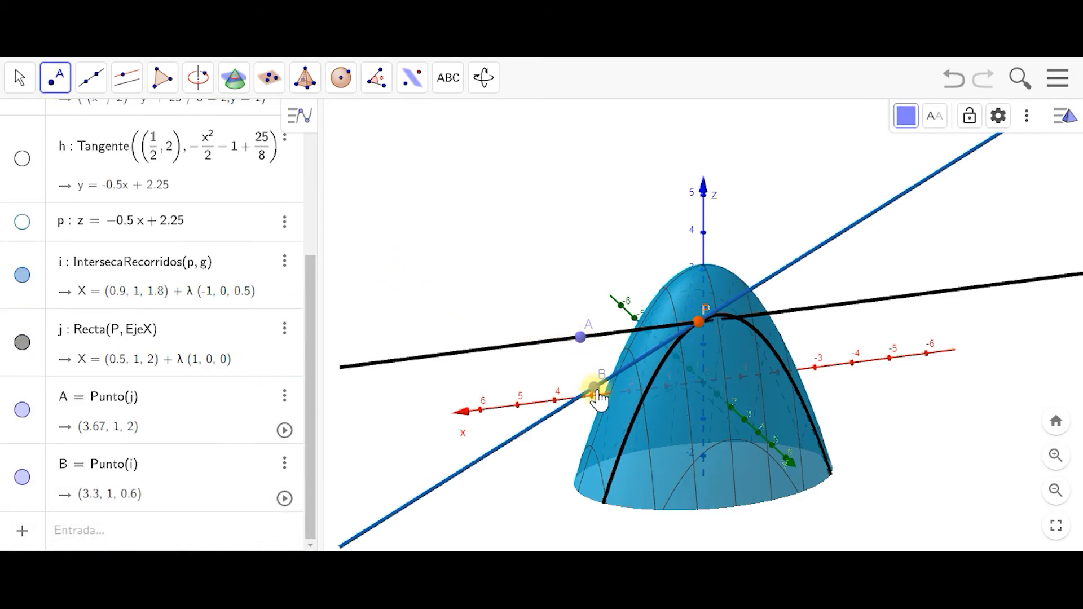
- Measure the angle APB between the line parallel to the x-axis and the blue tangent line, with P as vertex
click(374, 79)
click(416, 122)
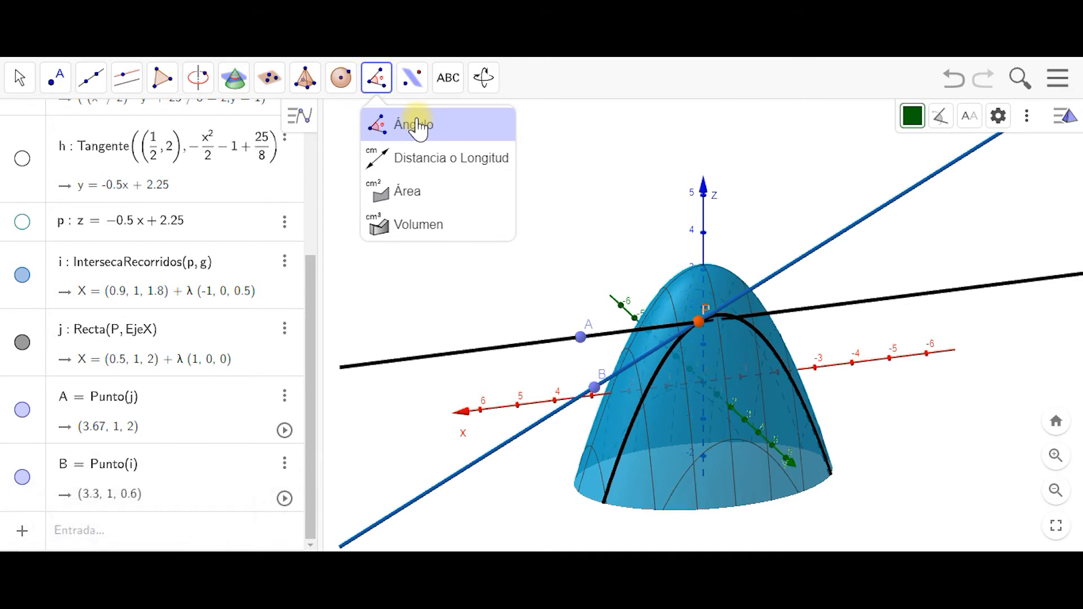
click(416, 124)
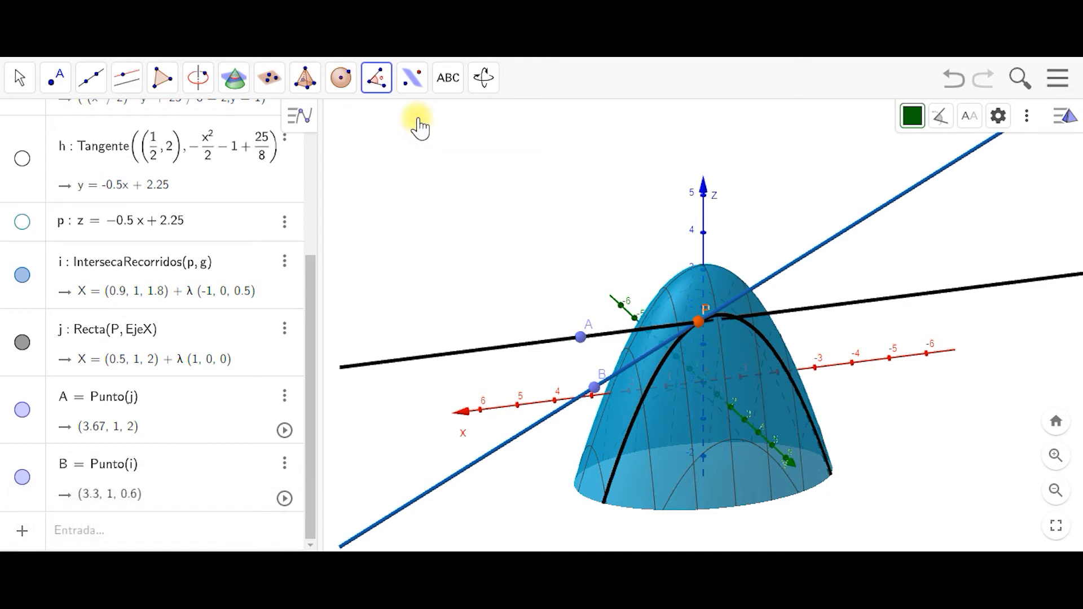
click(581, 337)
click(691, 331)
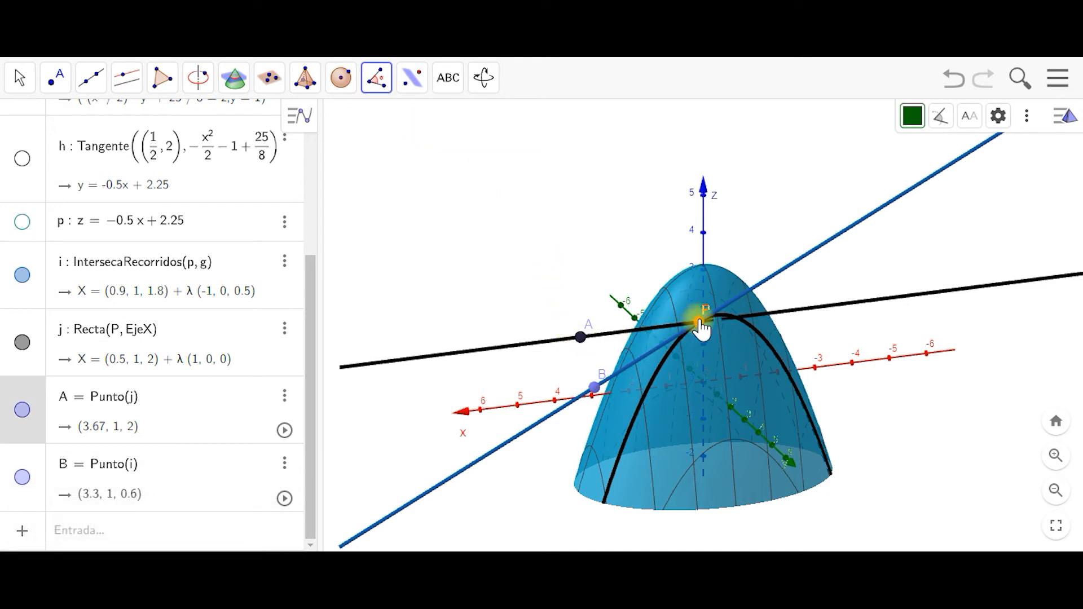
click(595, 389)
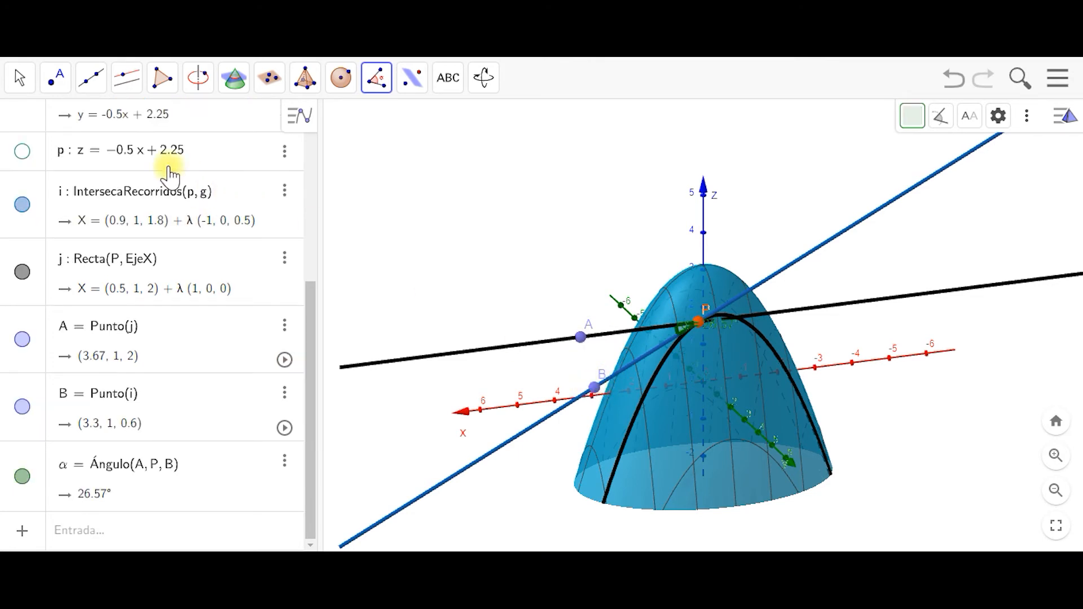
click(19, 78)
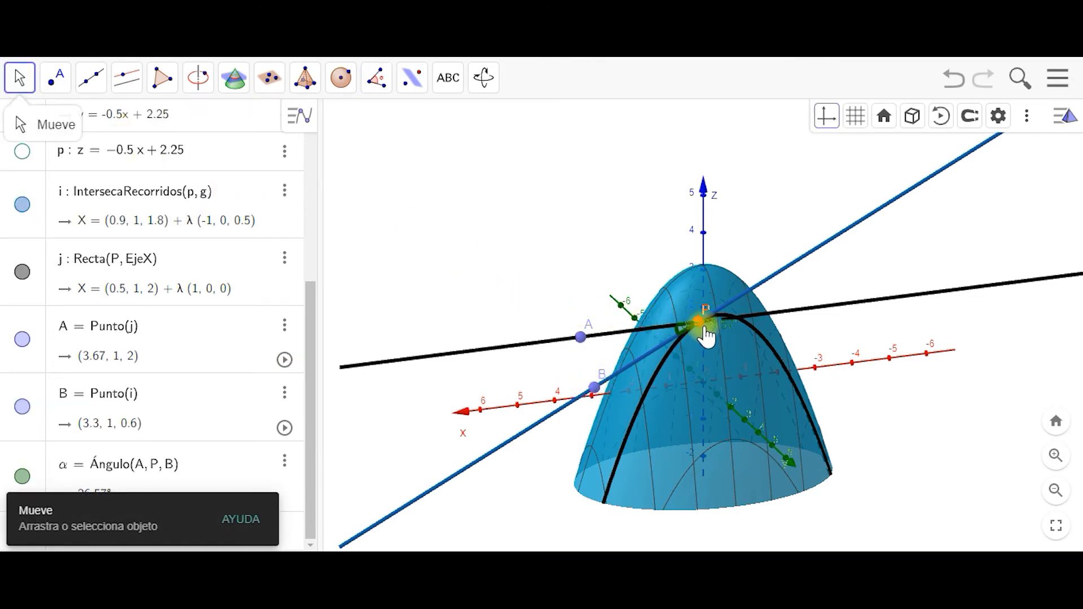
drag(525, 293, 483, 300)
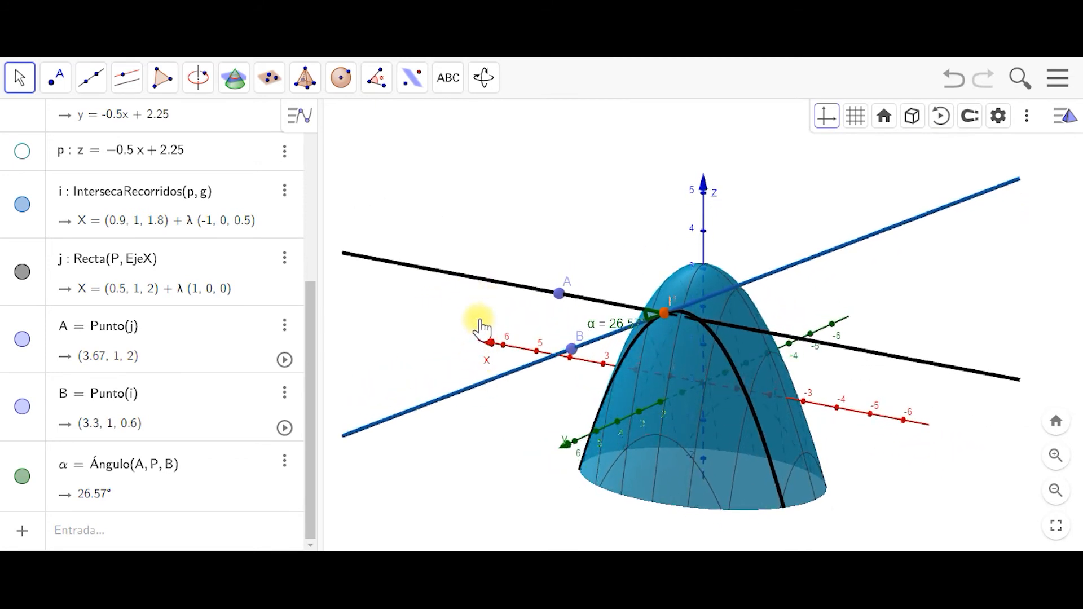
drag(590, 259, 626, 265)
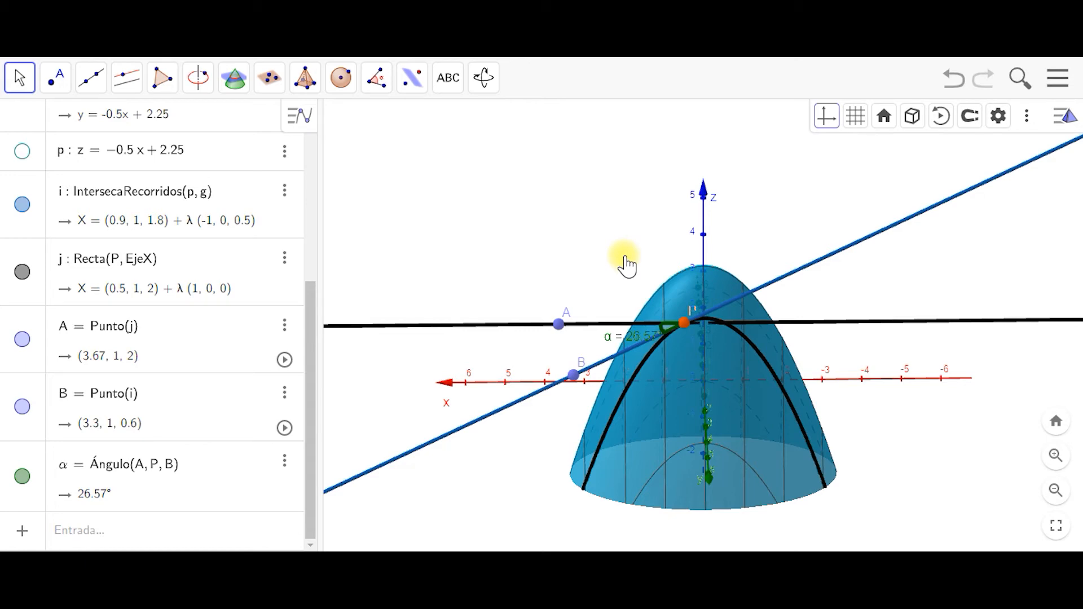
- Select all objects of the construction and delete them
drag(310, 375, 299, 193)
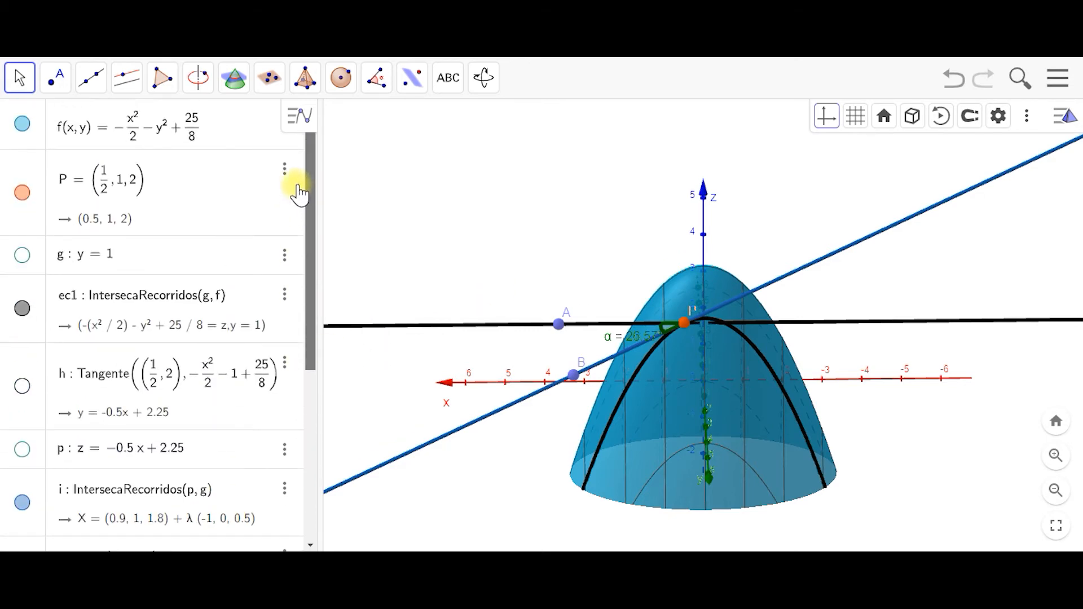
drag(479, 235, 513, 245)
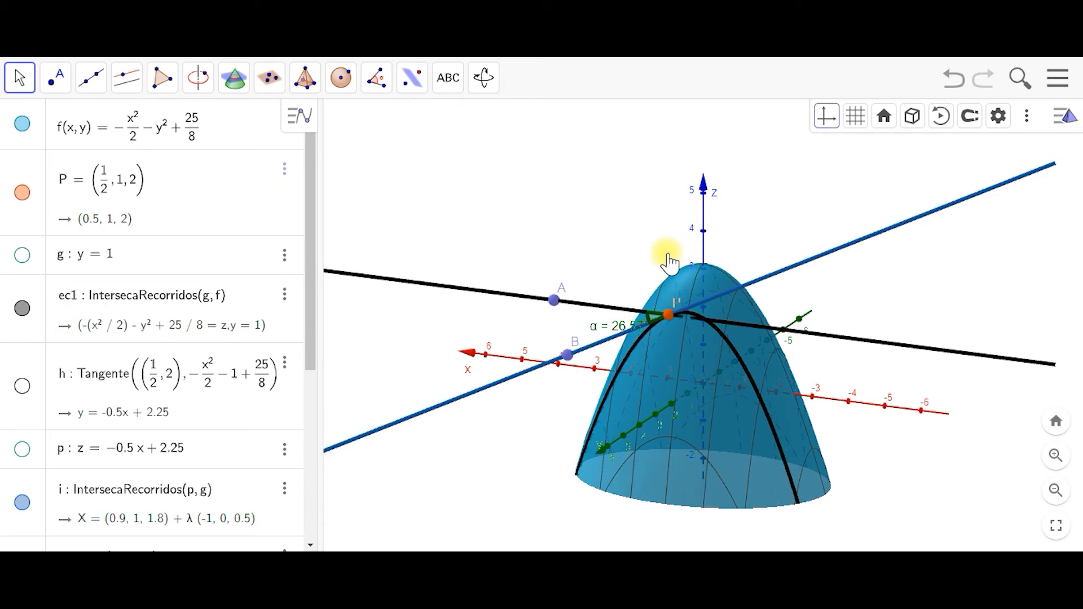
click(1058, 79)
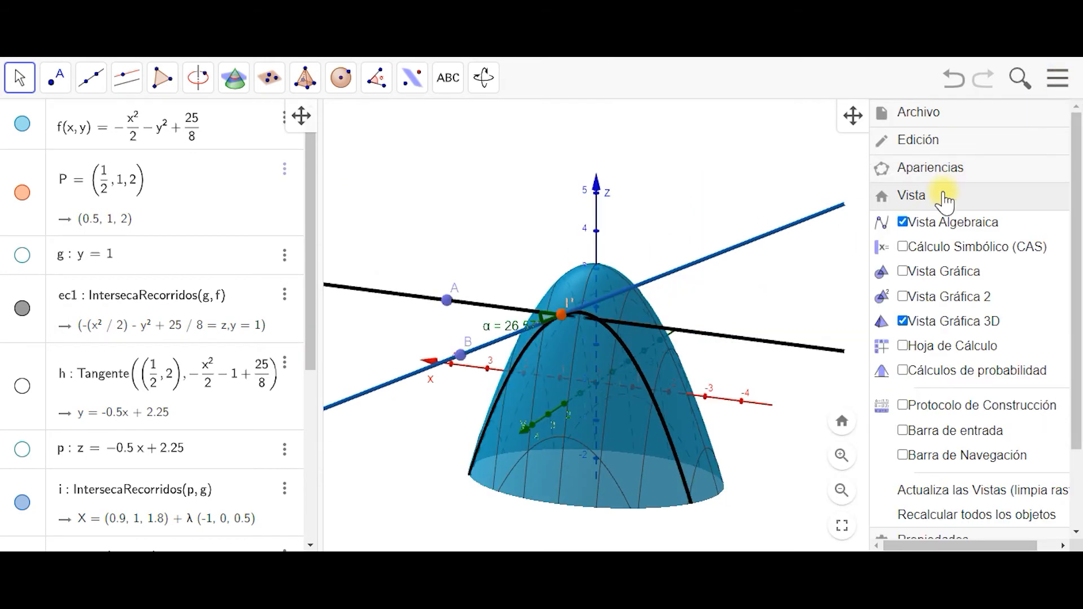
click(940, 149)
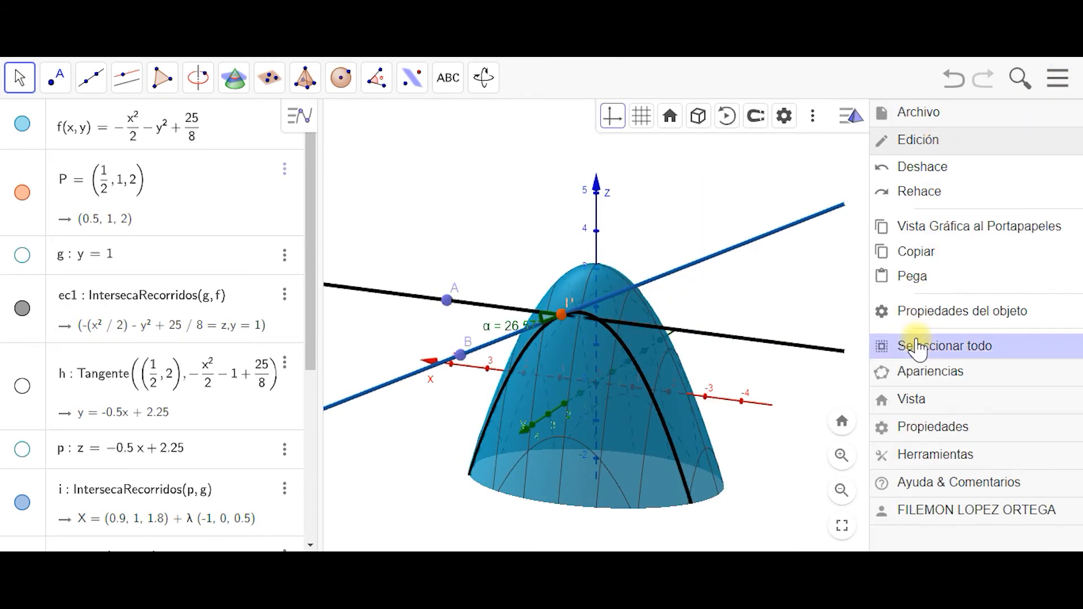
click(957, 346)
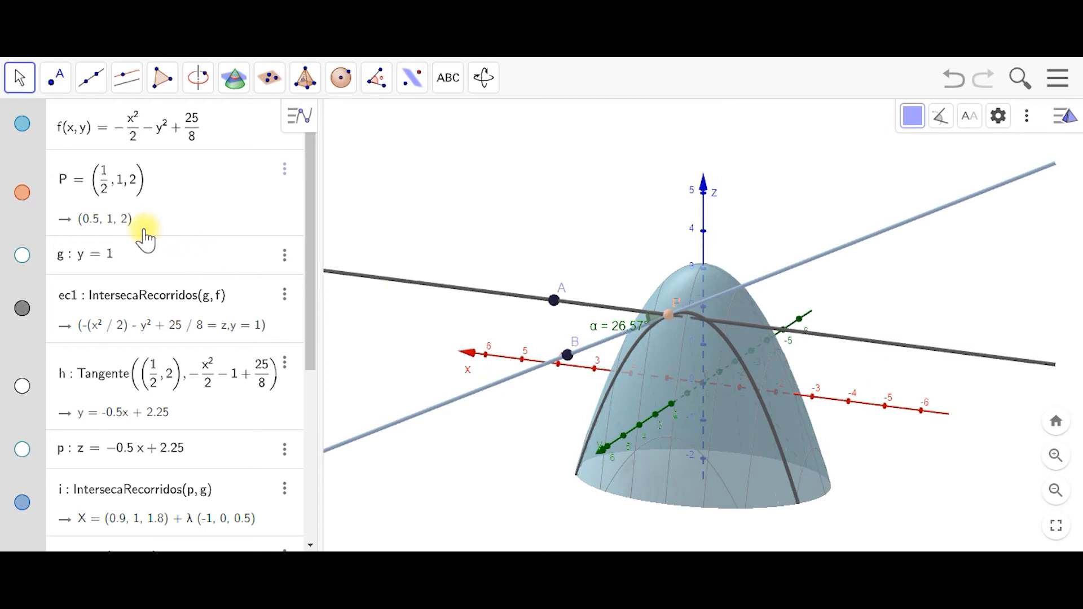
right_click(21, 166)
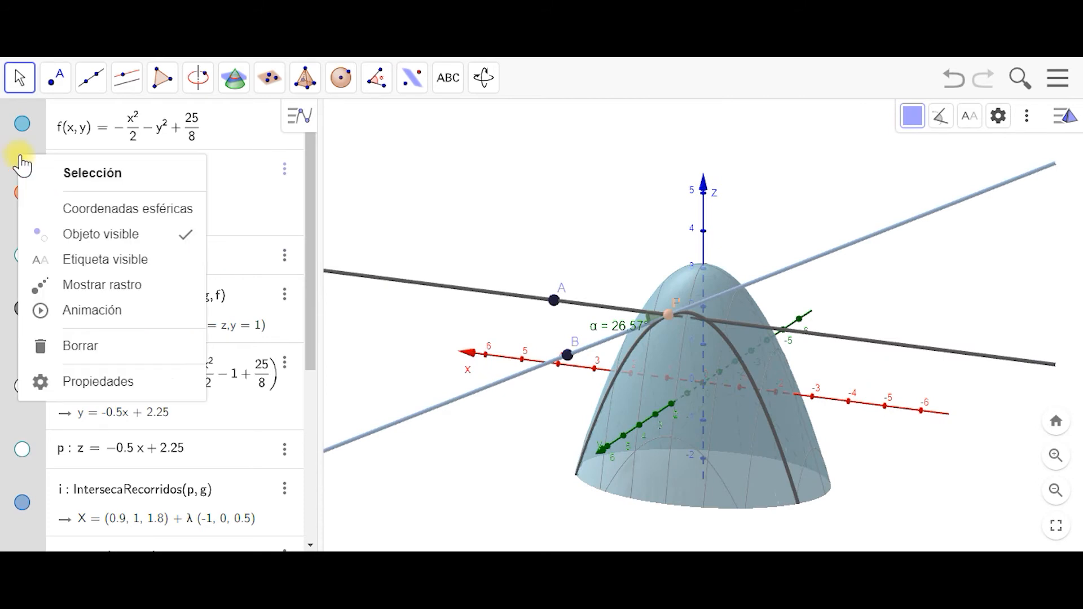
click(108, 356)
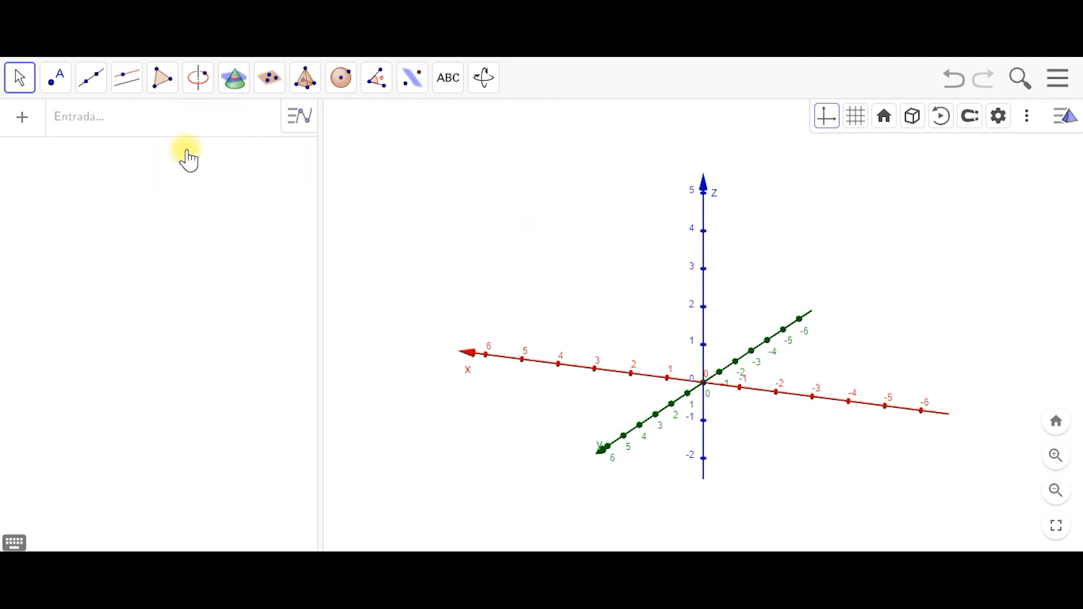
- Plot the function f(x, y) = -x²/2 - y² + 25/8 and define the point P = (1/2, 1, 2)
click(197, 128)
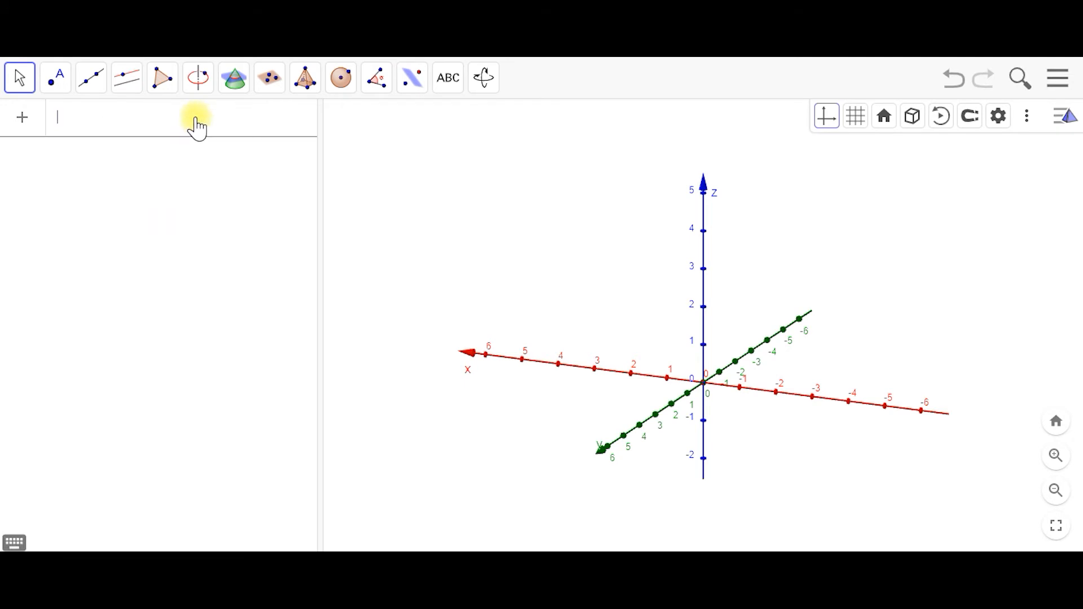
text(f(x,)
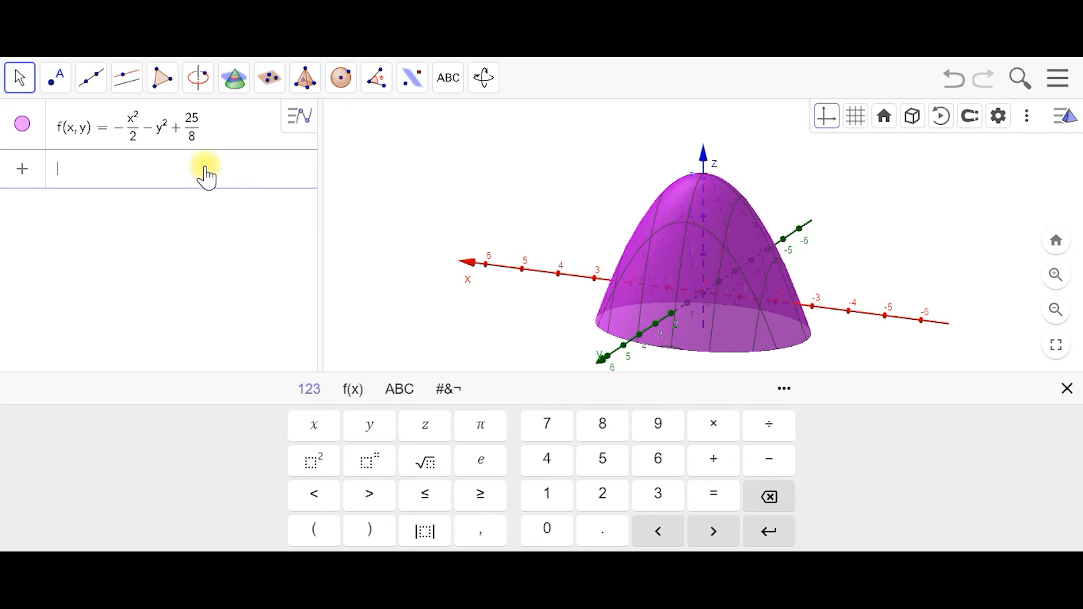
text(P = (1/2)
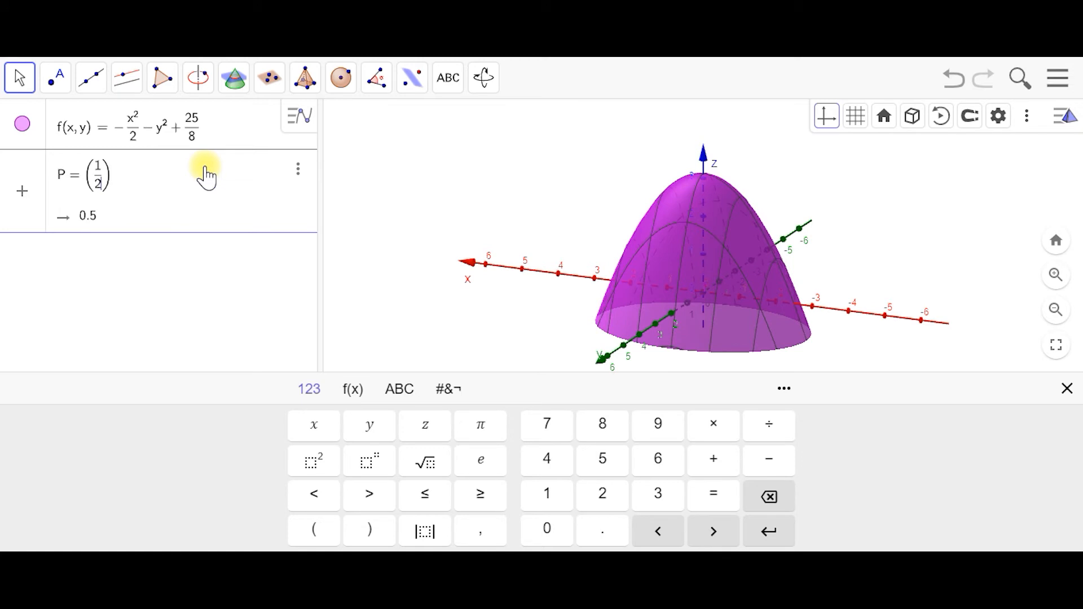
text(,1)
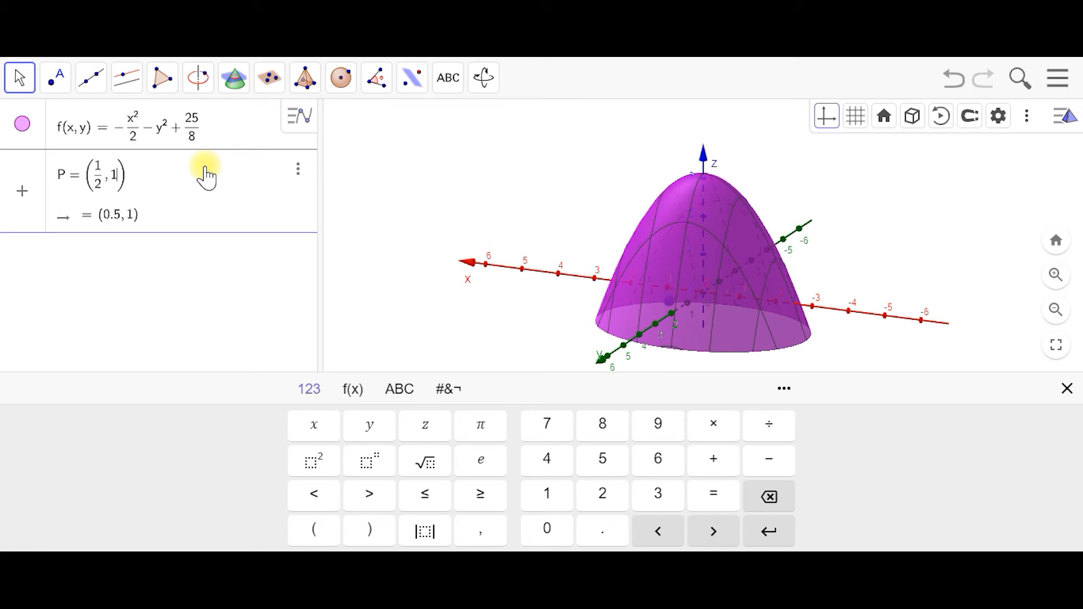
text(,2)
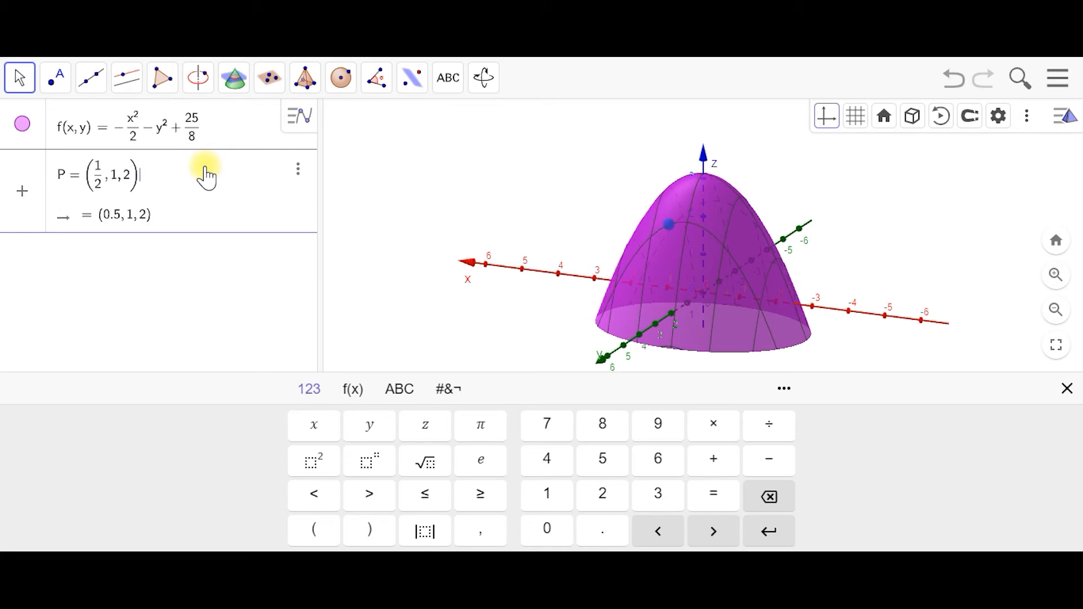
key(Return)
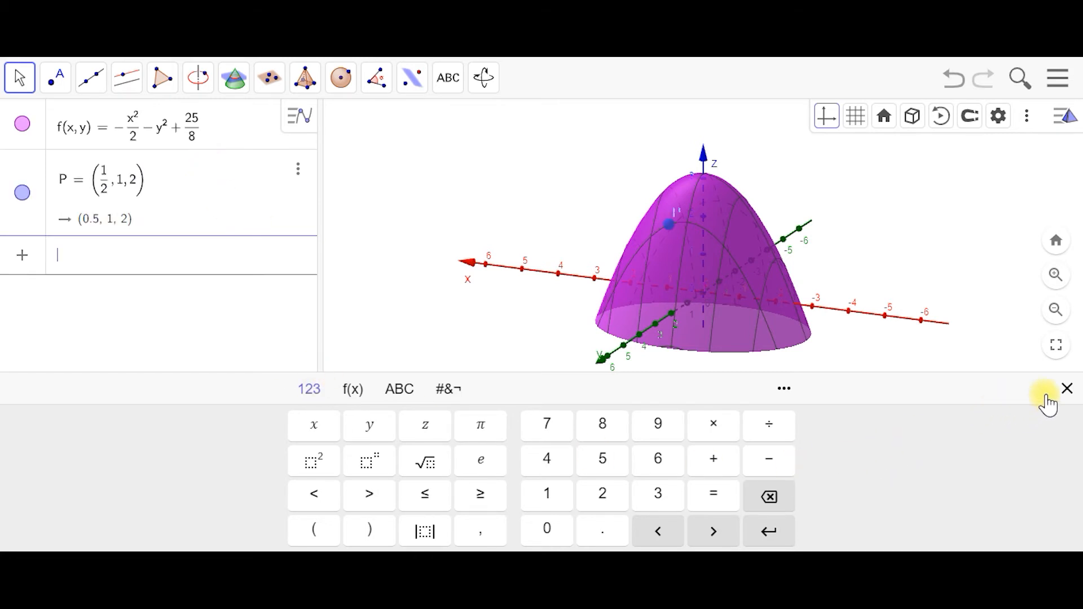
click(1065, 388)
- Change the color of point P on the surface to orange
drag(551, 286, 610, 302)
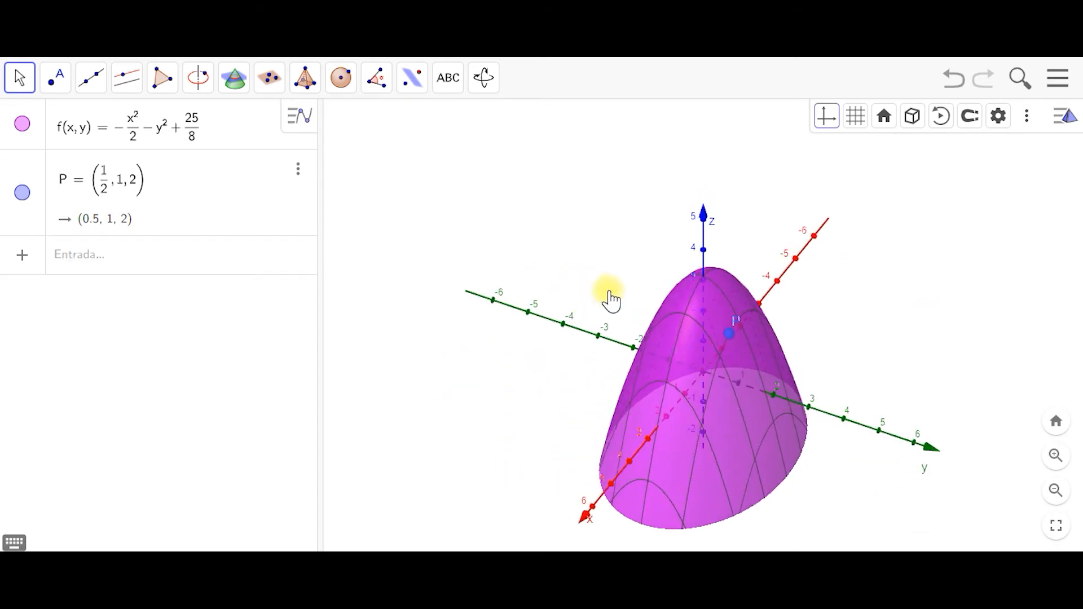
click(729, 331)
click(908, 125)
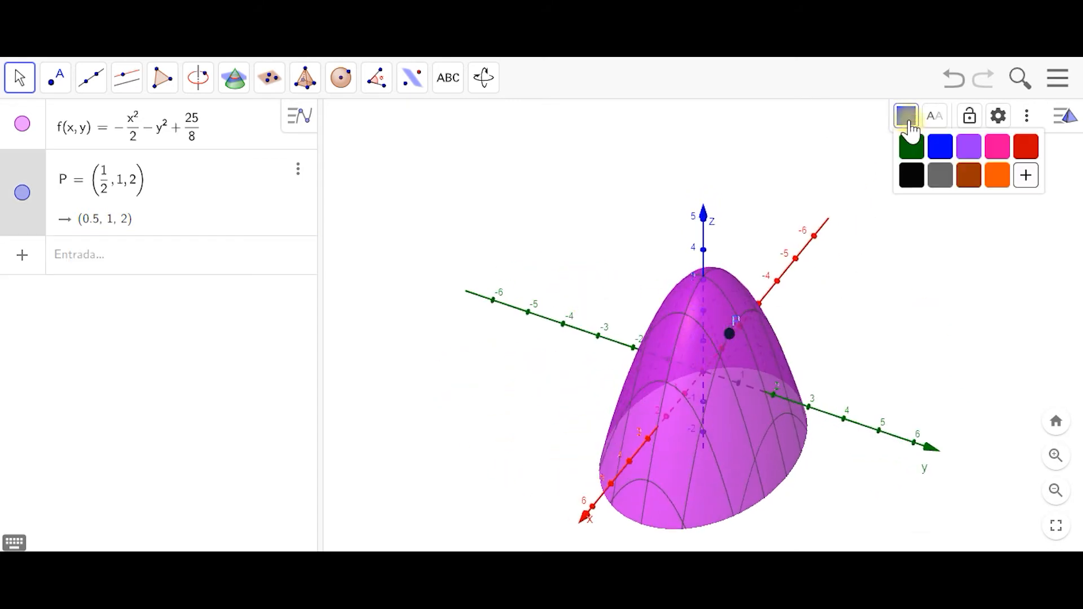
click(997, 175)
drag(997, 265, 503, 334)
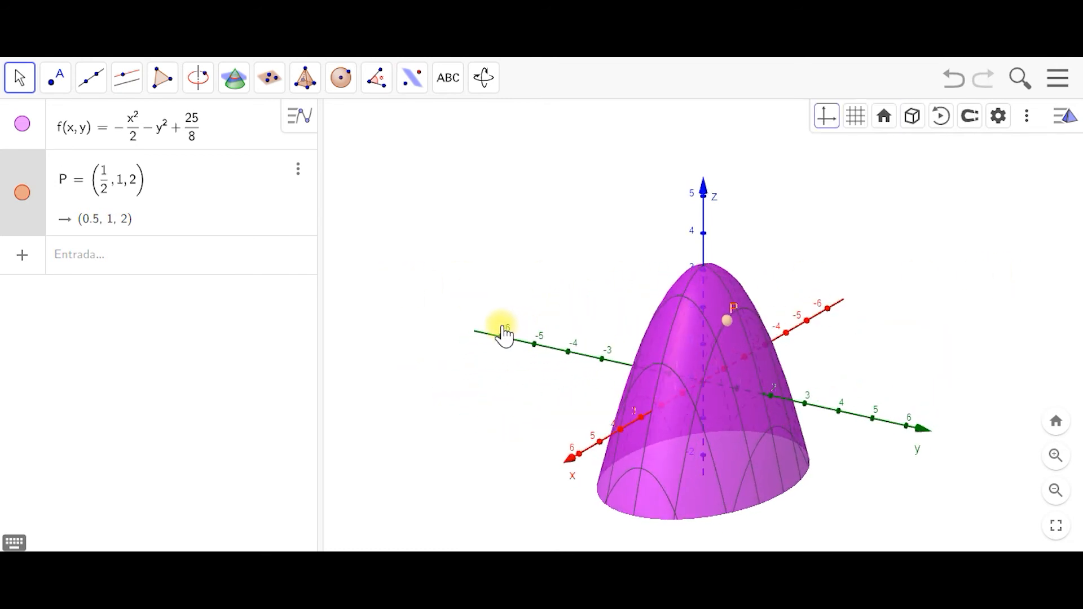
- Create the vertical plane x = 1/2 through point P
click(105, 255)
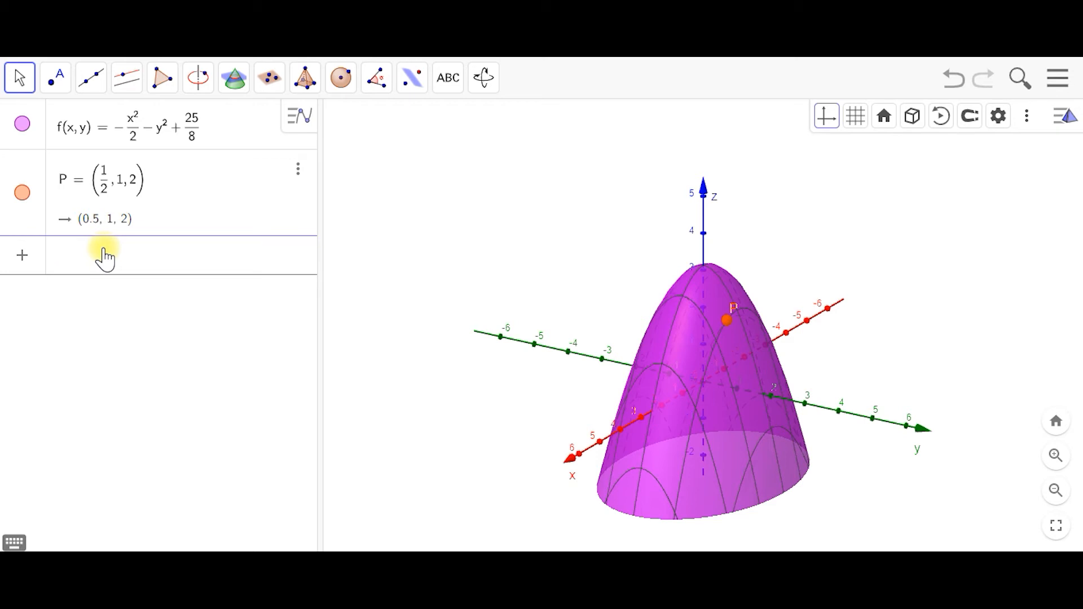
text(x = )
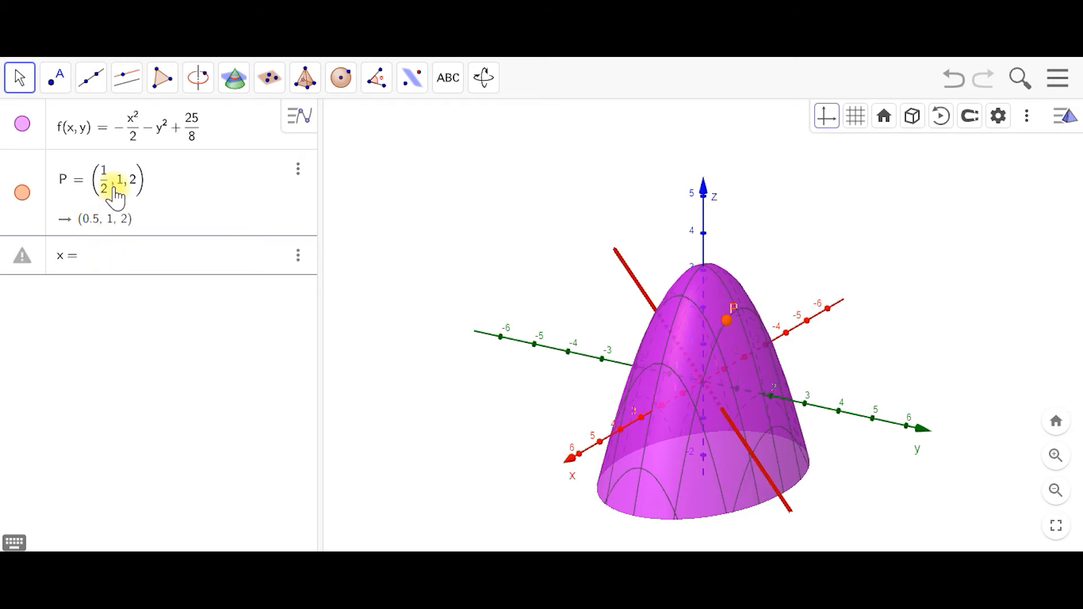
text(1/2)
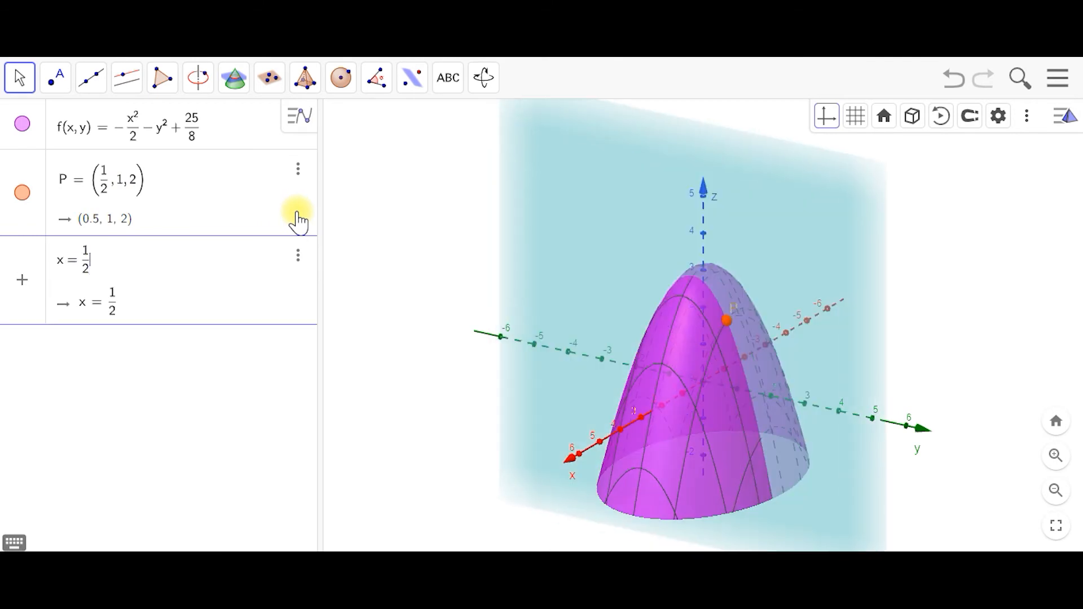
key(Return)
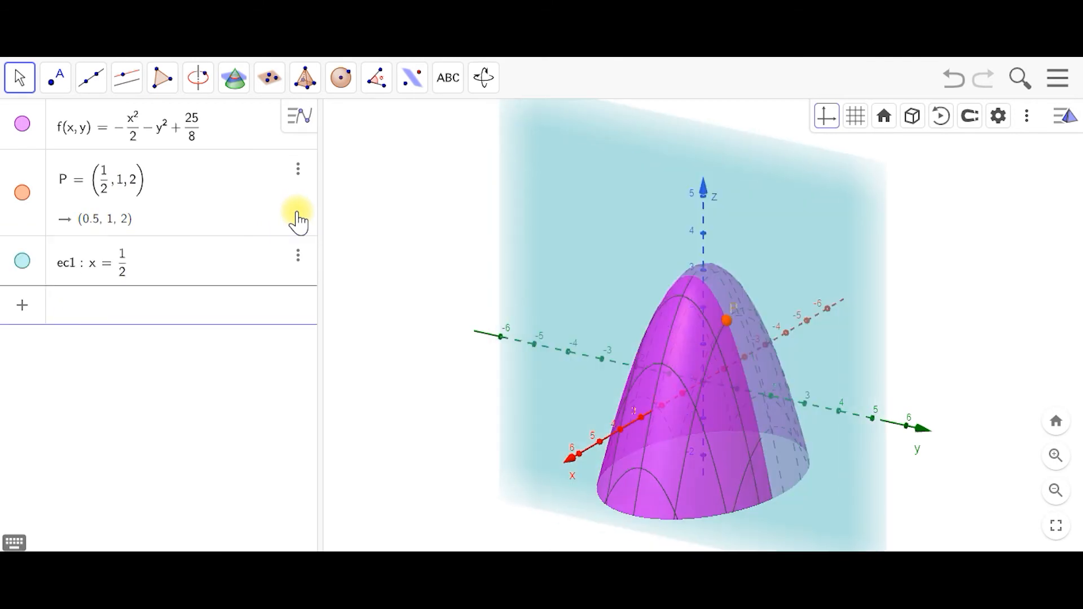
- Create the intersection curve of the plane x = 1/2 and the surface f
drag(460, 220, 427, 260)
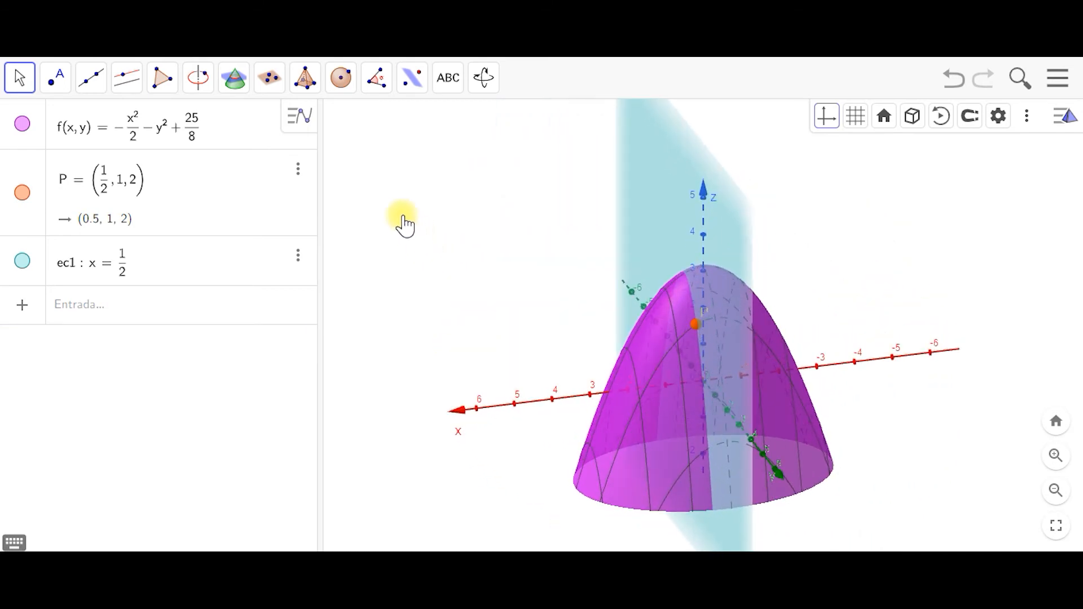
click(234, 79)
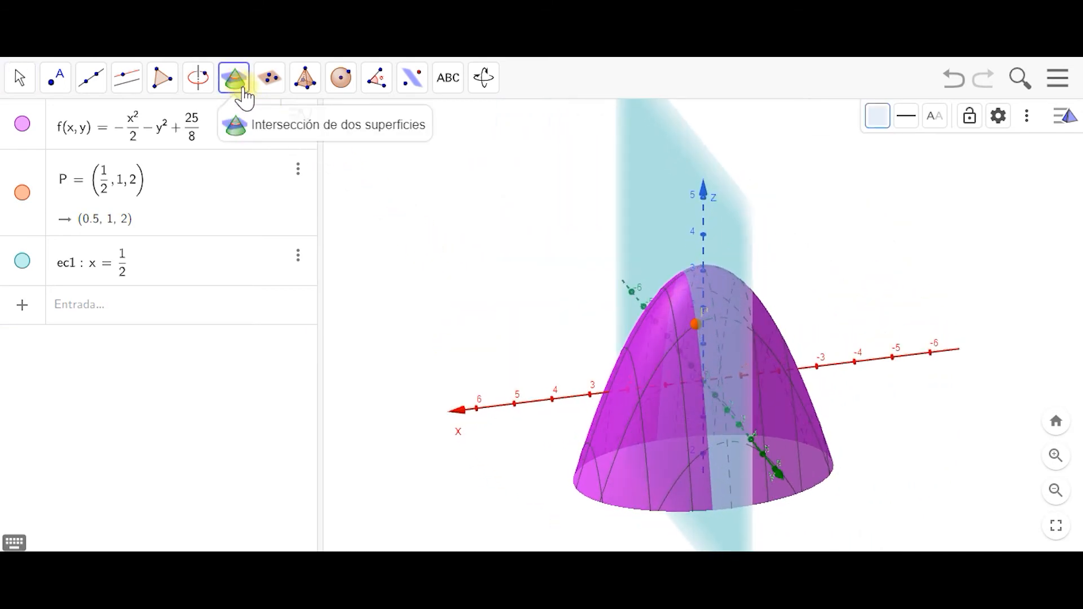
click(657, 339)
click(654, 242)
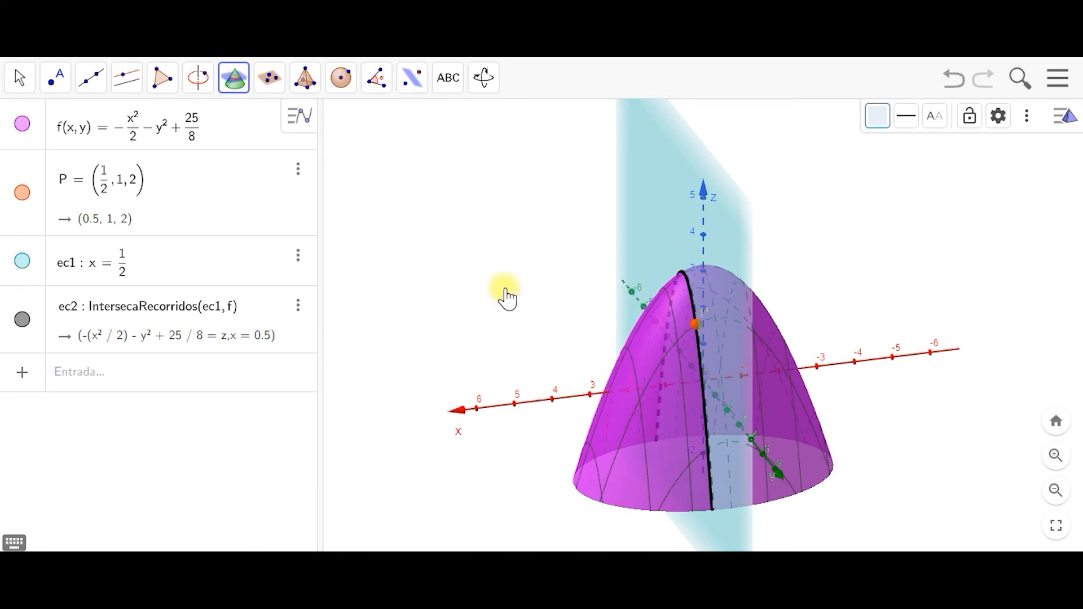
- Hide the plane x = 1/2, keeping the surface, point P and the intersection curve displayed
click(22, 262)
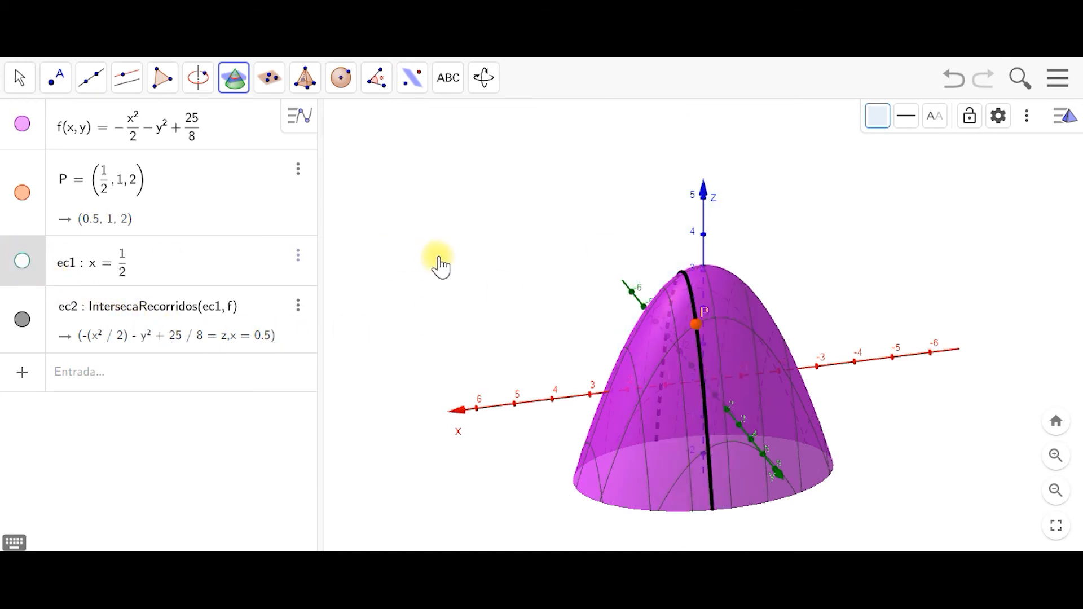
click(483, 77)
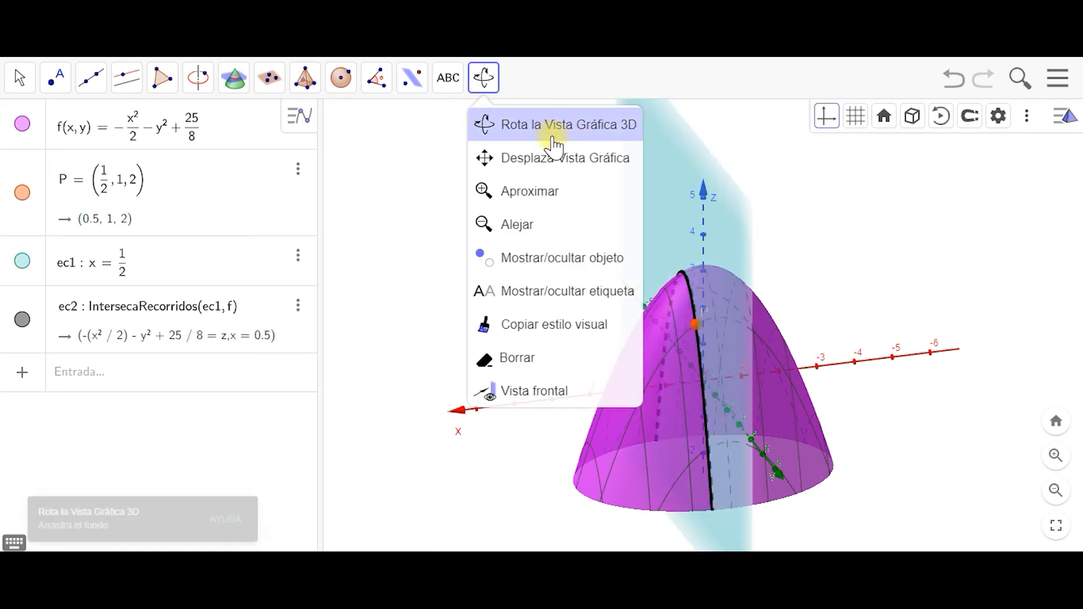
click(25, 260)
mouse_move(474, 310)
mouse_down()
mouse_move(425, 306)
mouse_move(480, 319)
mouse_up()
- Create the tangent at (1, 2) to the section function with the command tangente((1, 2), -0.5²/2 - y² + 25/8)
drag(327, 313, 355, 311)
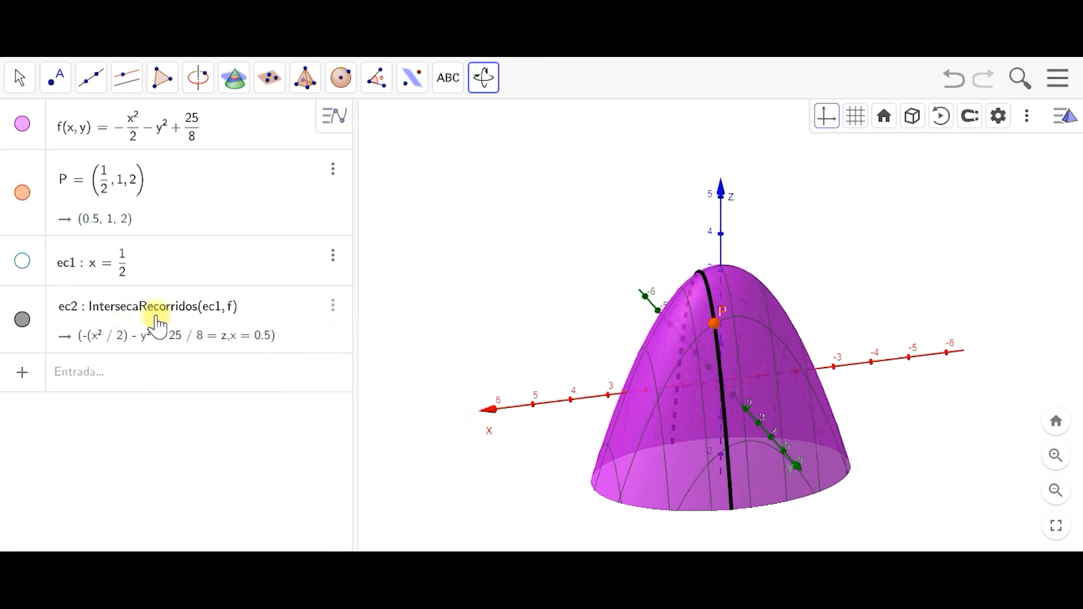
click(177, 379)
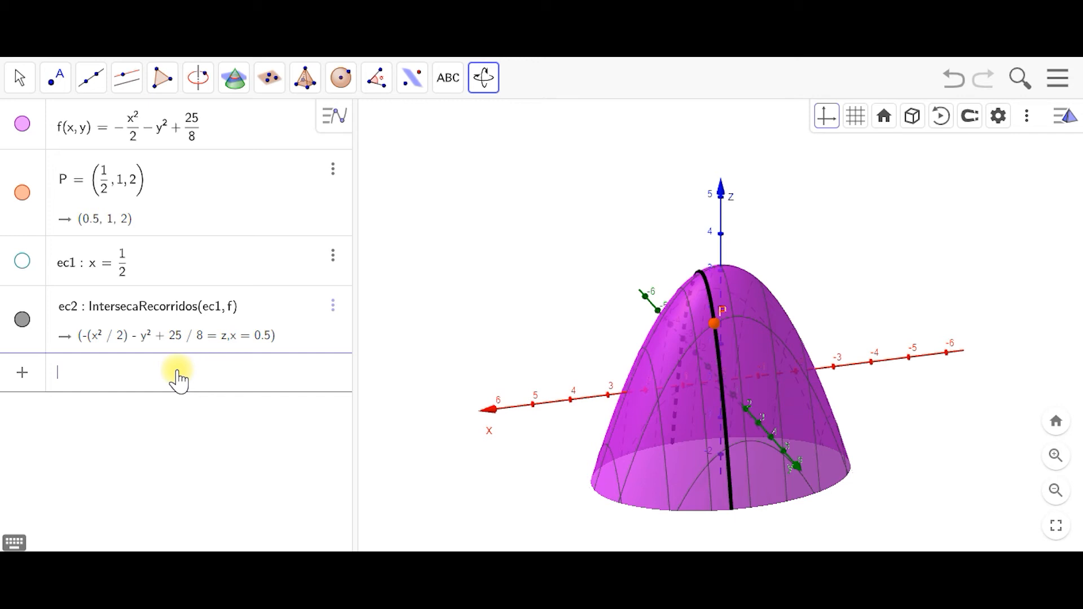
text(tangente)
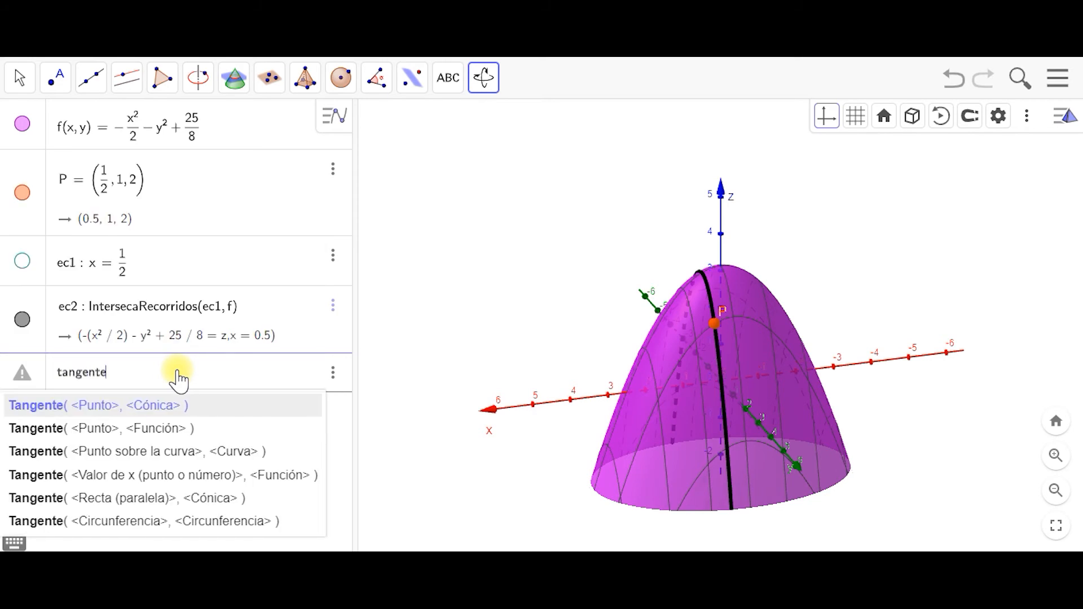
text((()
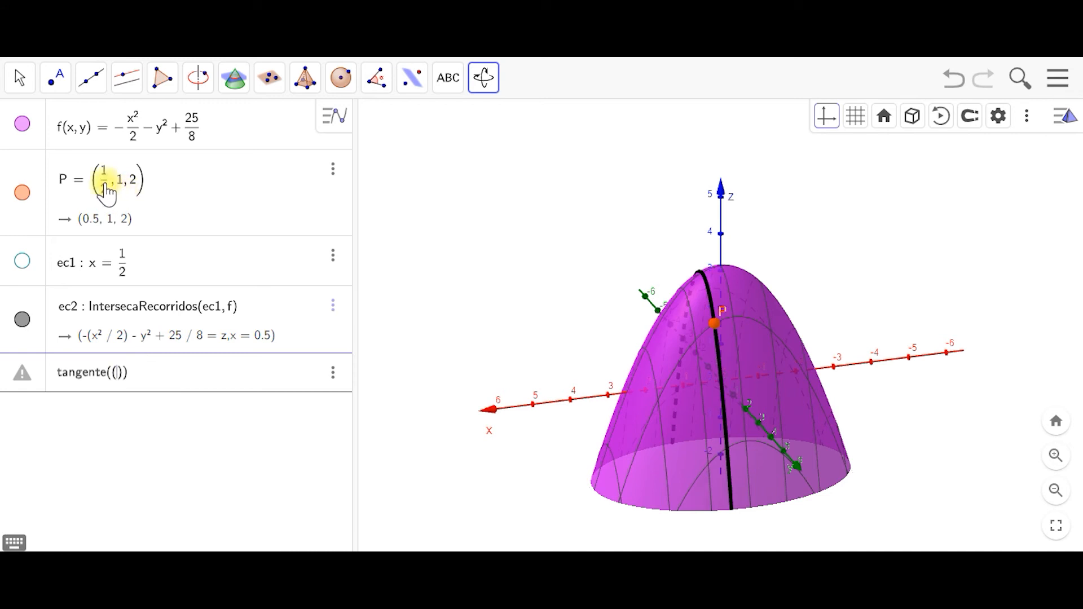
text(1,2)
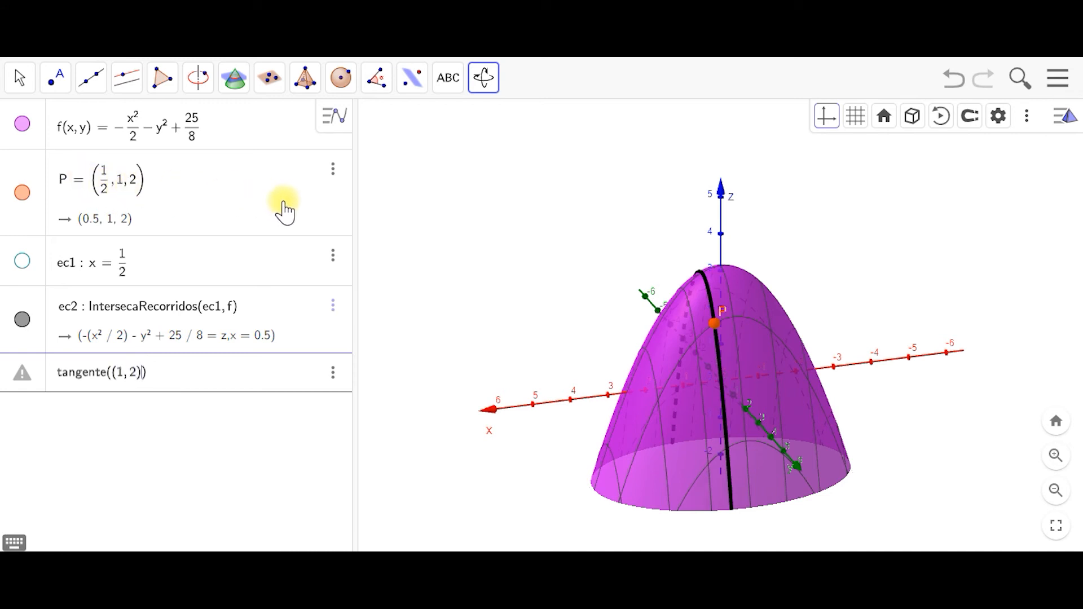
key(Right)
text(,)
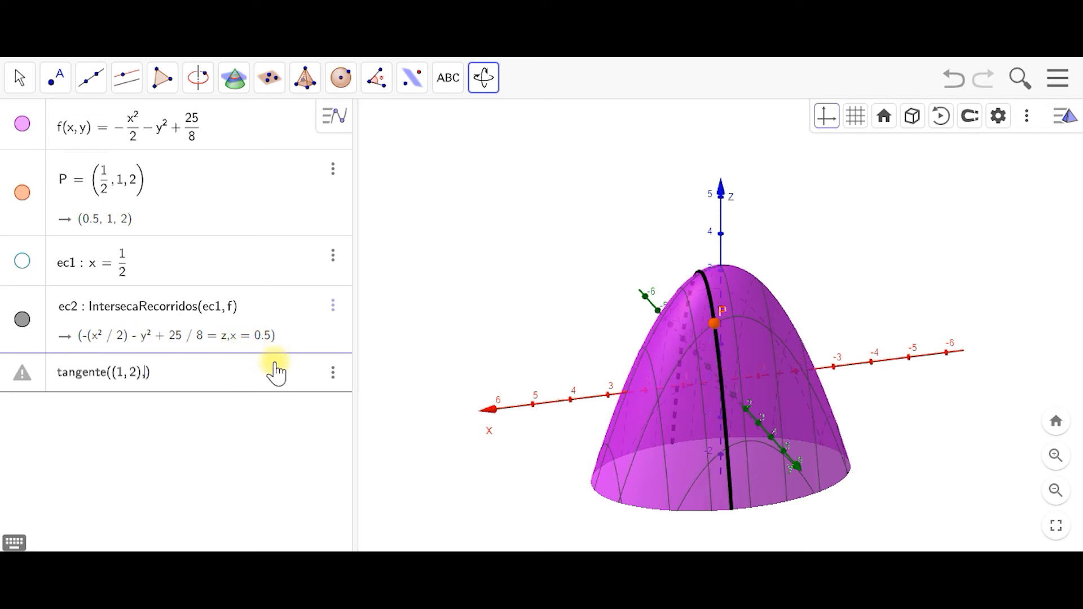
text(-)
text(0.5)
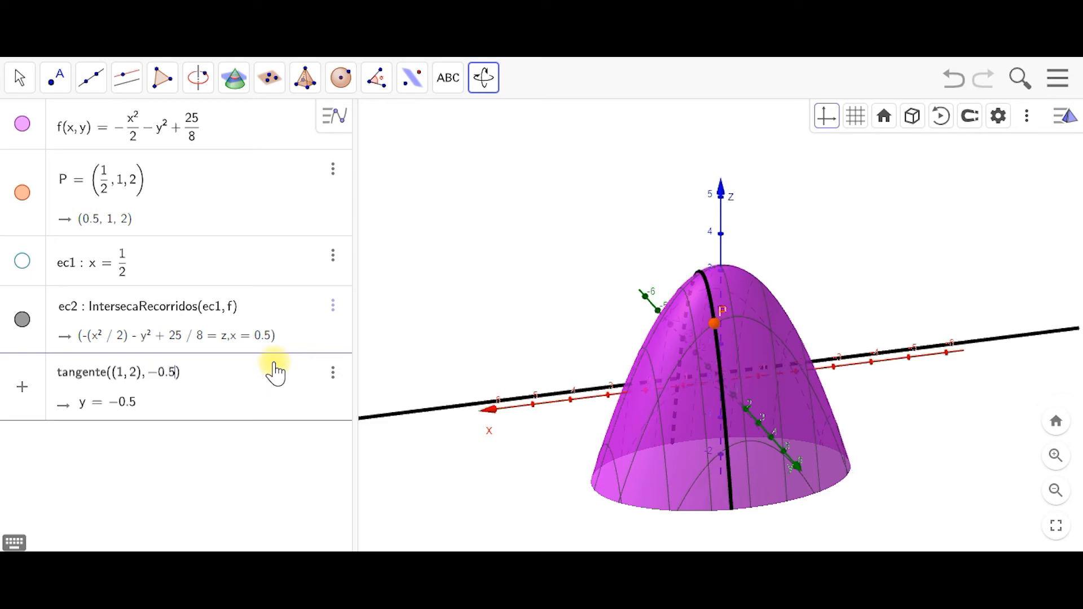
click(14, 543)
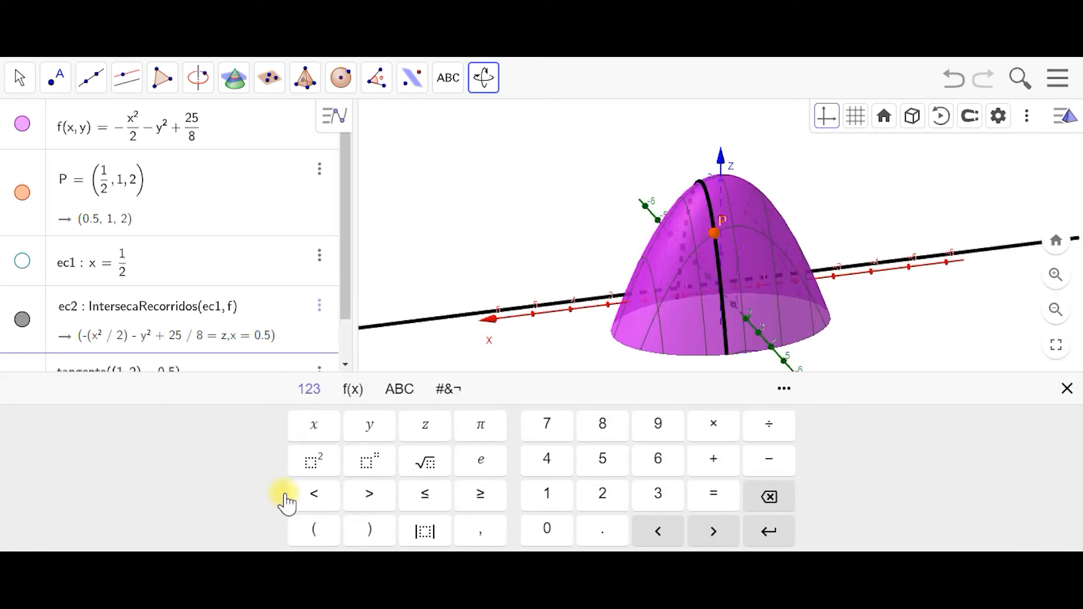
click(332, 456)
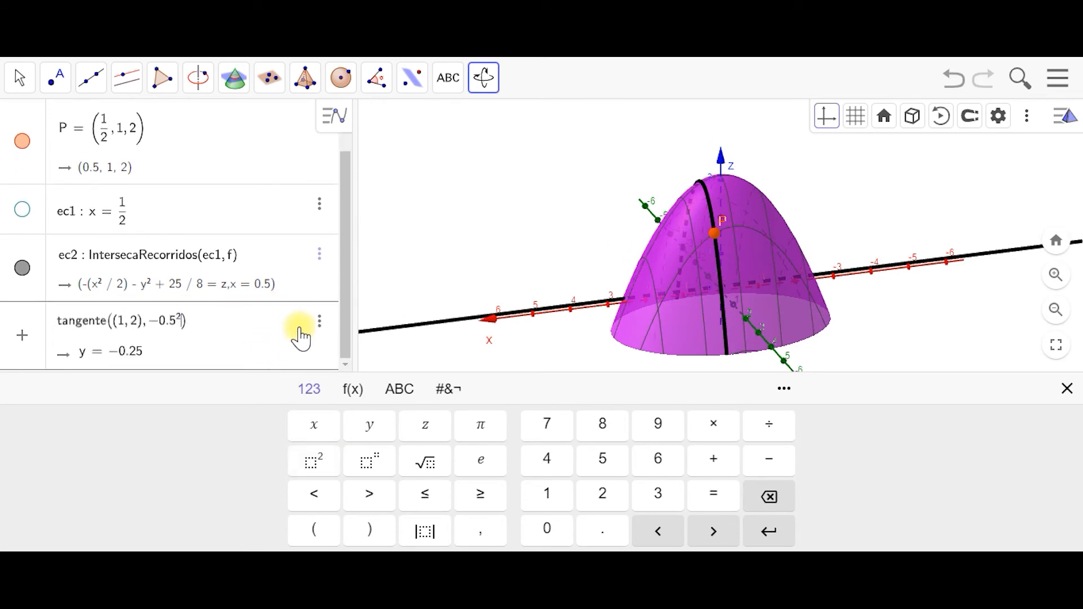
text(/2)
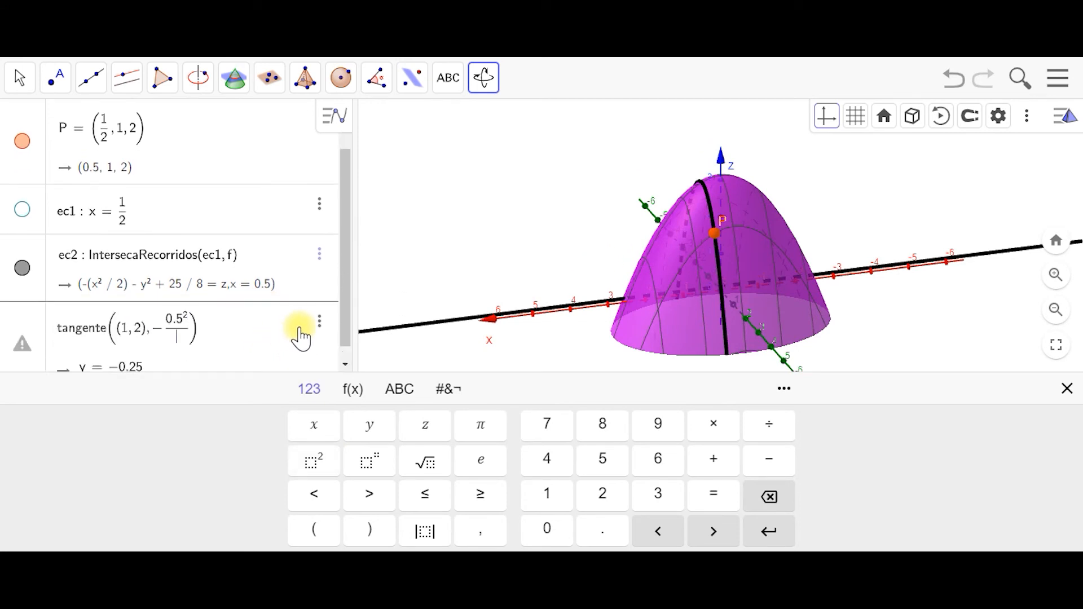
key(Right)
text(-y)
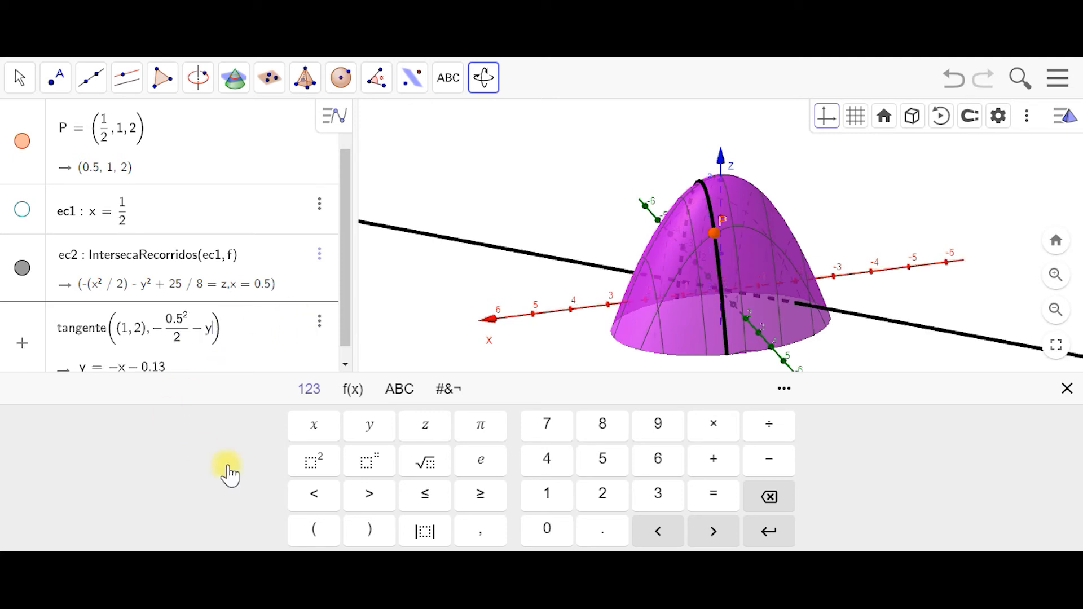
click(316, 463)
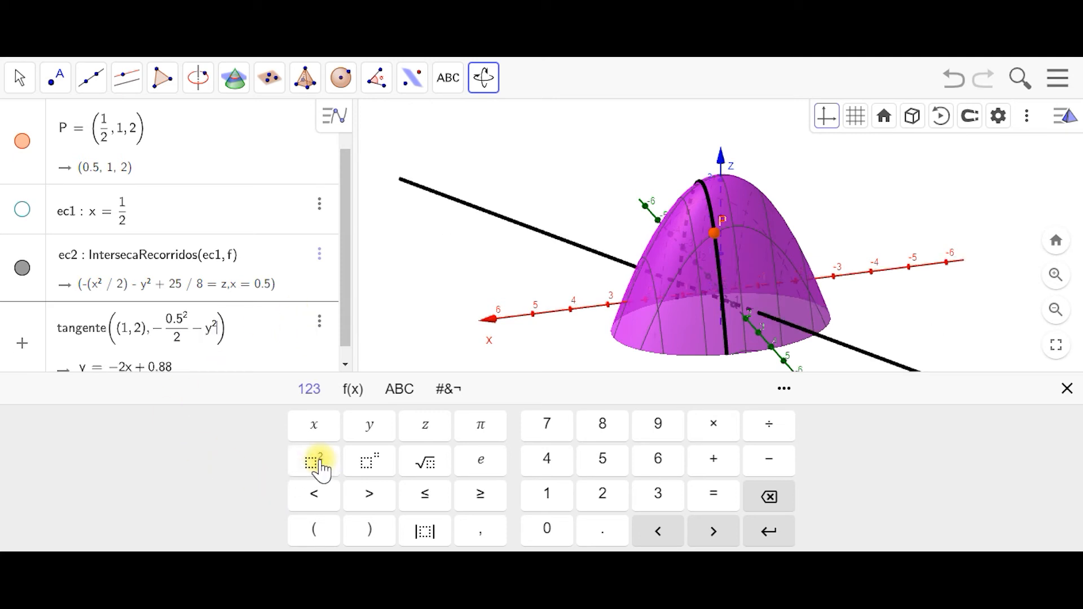
text(+25/8)
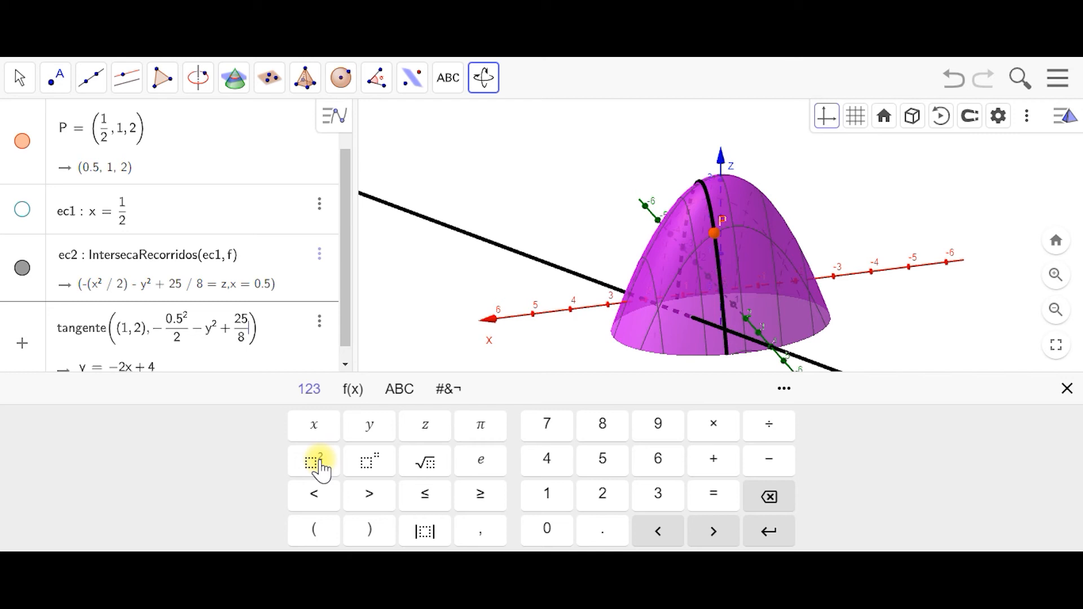
key(Return)
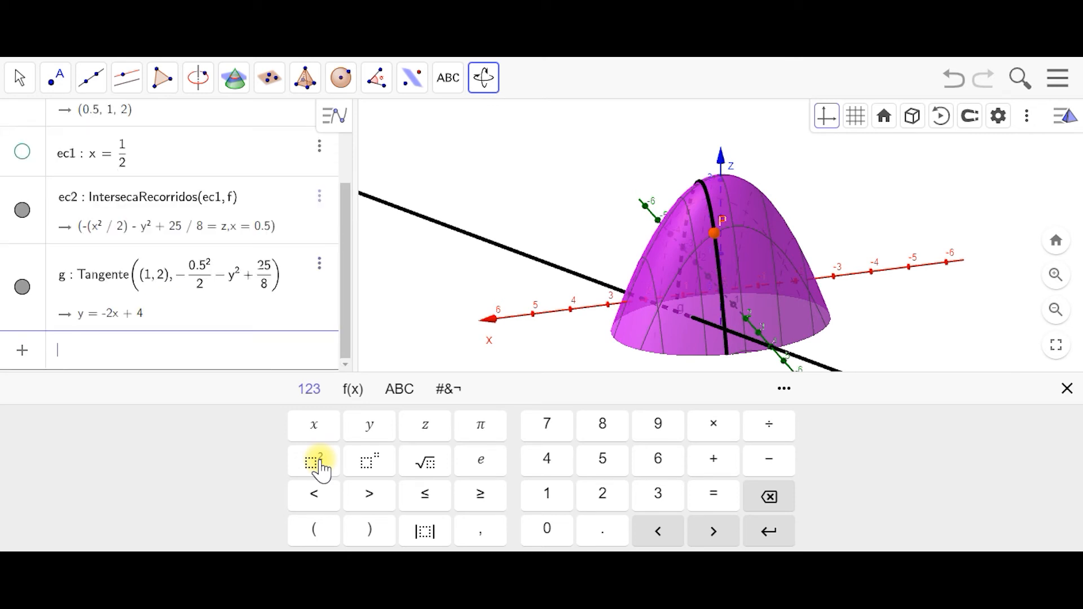
click(1066, 388)
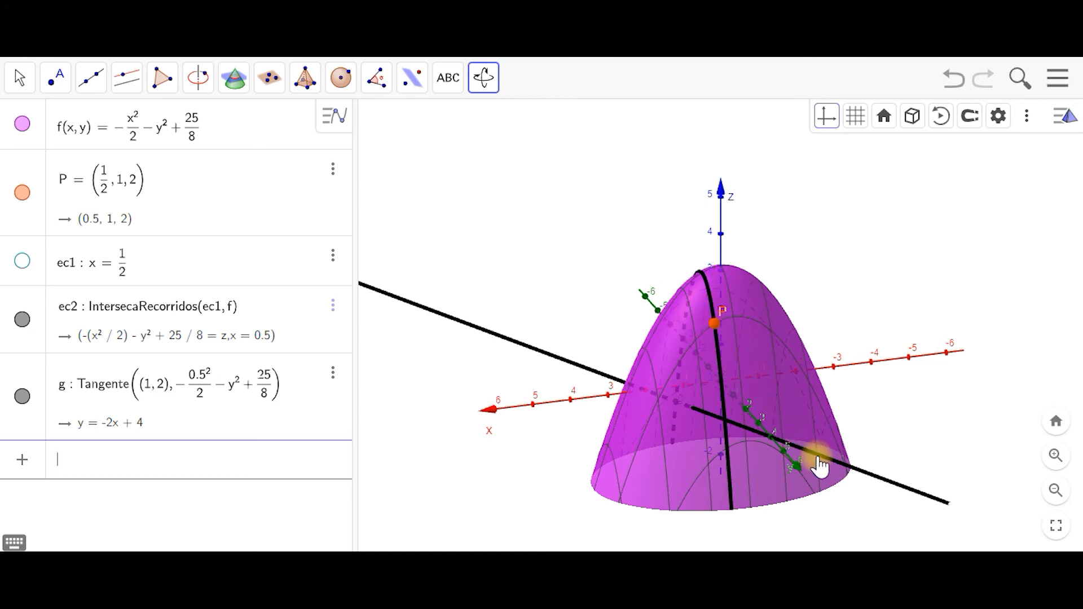
- Create the plane z = -2y + 4 from the slope and intercept of the tangent equation
mouse_move(959, 459)
mouse_down()
mouse_move(896, 455)
mouse_move(947, 459)
mouse_up()
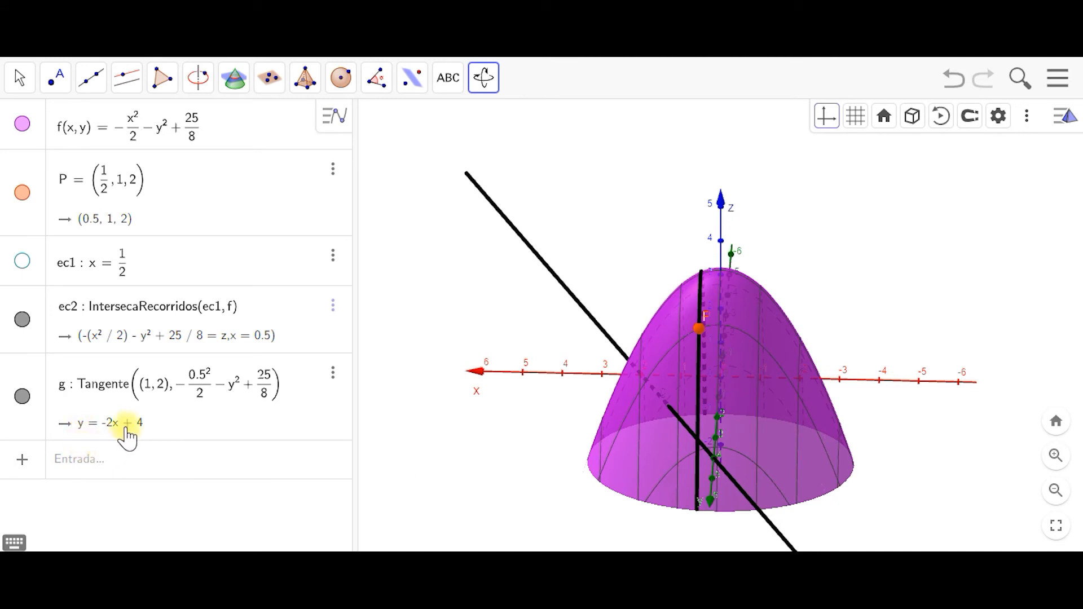
click(115, 473)
text(z0)
key(BackSpace)
text(=)
text(-2)
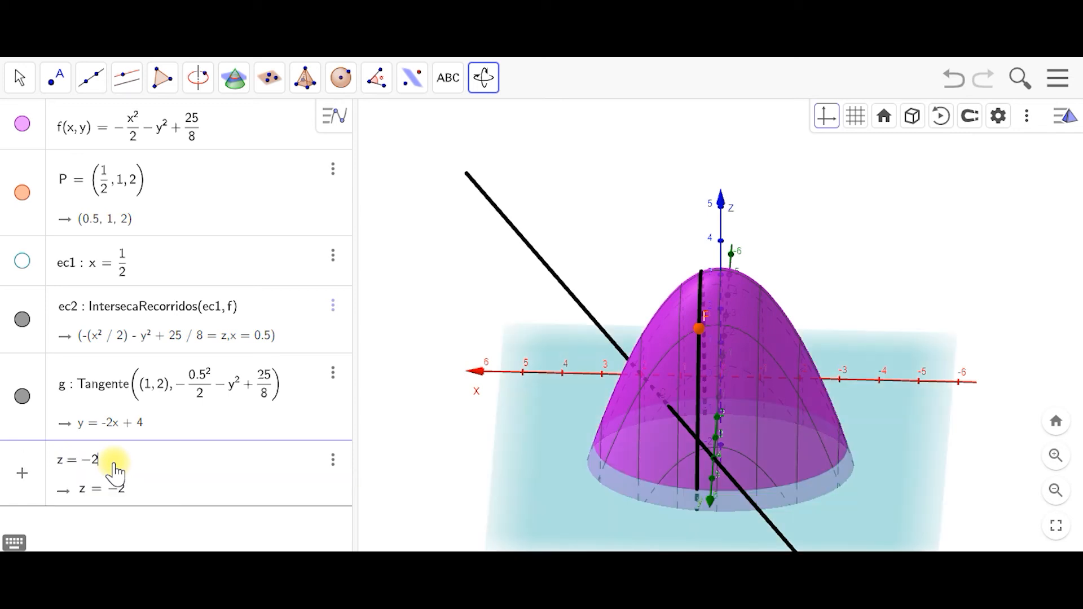
text(y+4)
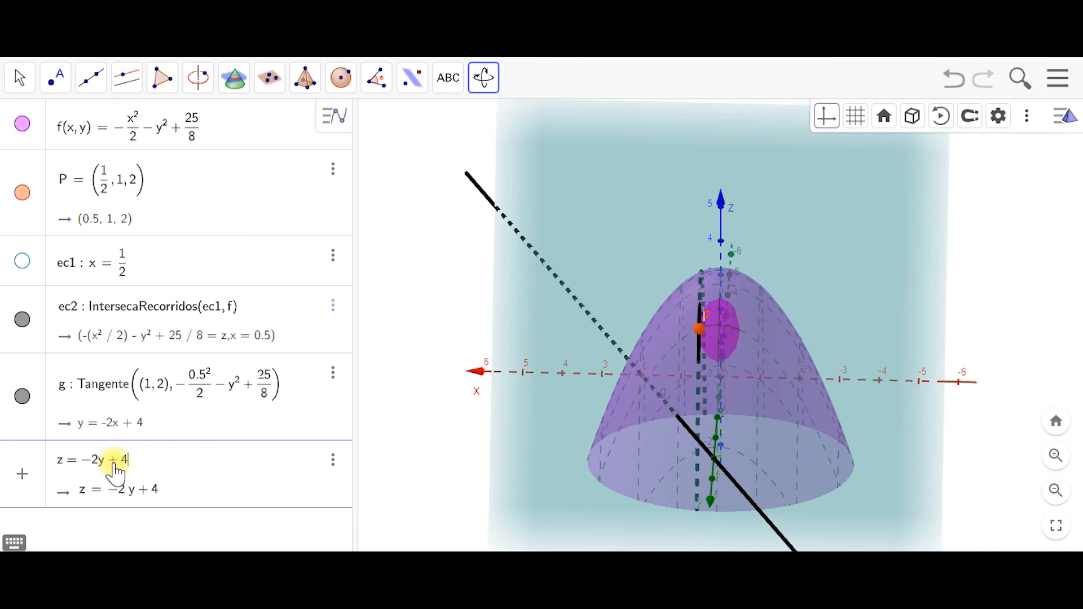
key(Return)
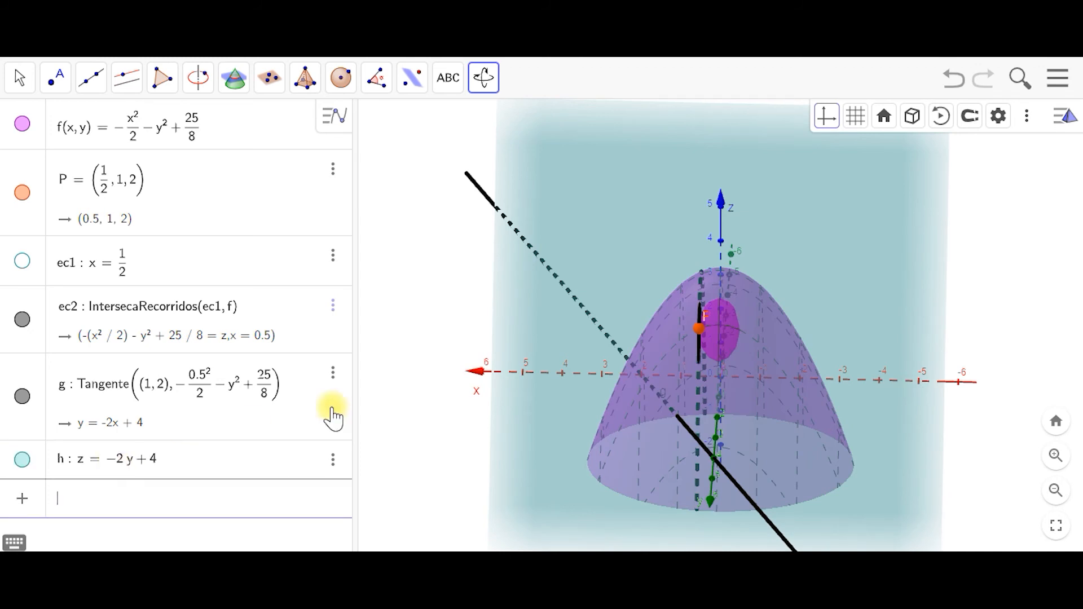
- Hide the tangent line y = -2x + 4 and show the plane x = 1/2
drag(421, 313, 459, 292)
drag(471, 308, 476, 310)
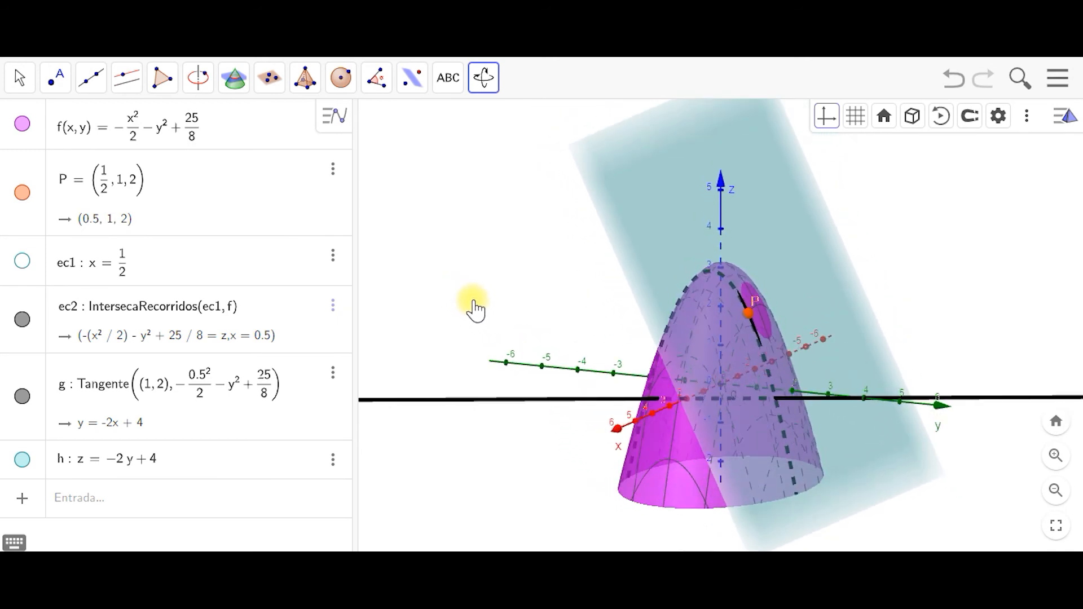
click(22, 397)
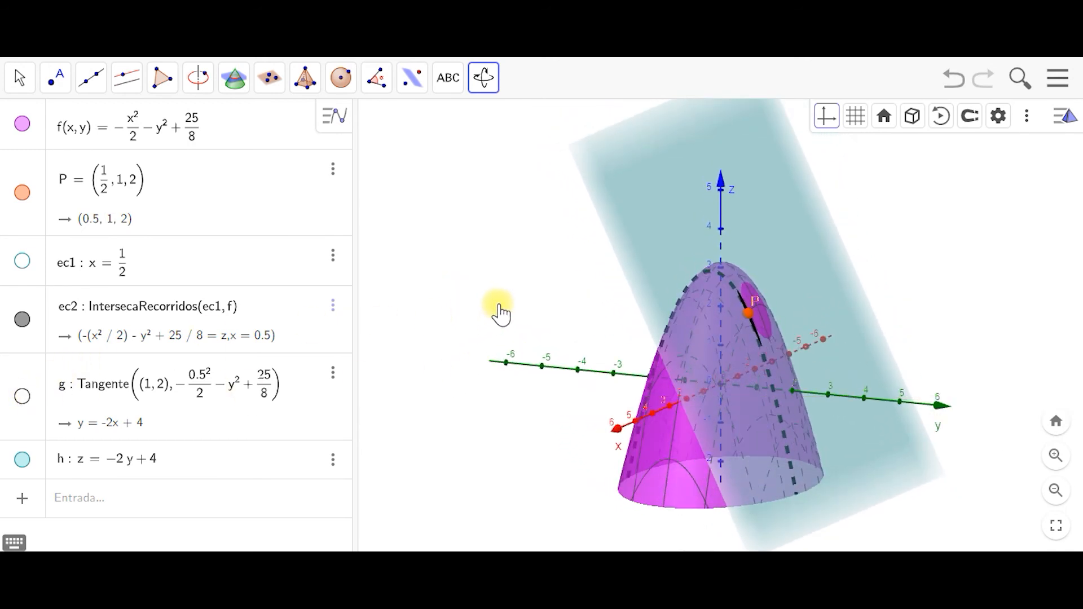
mouse_move(518, 315)
mouse_down()
mouse_move(490, 309)
mouse_move(507, 319)
mouse_up()
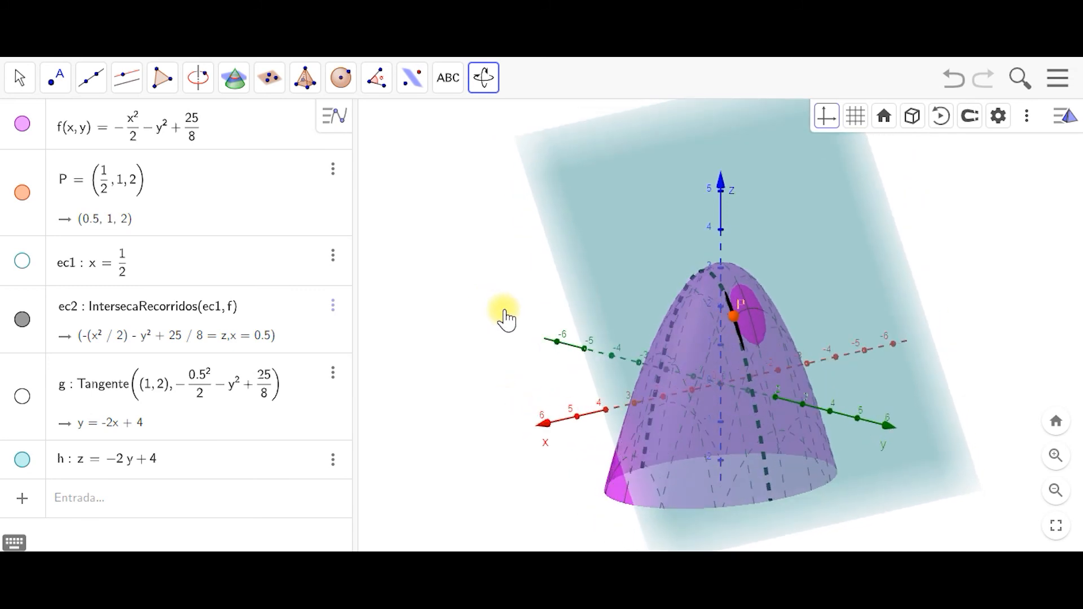
click(21, 261)
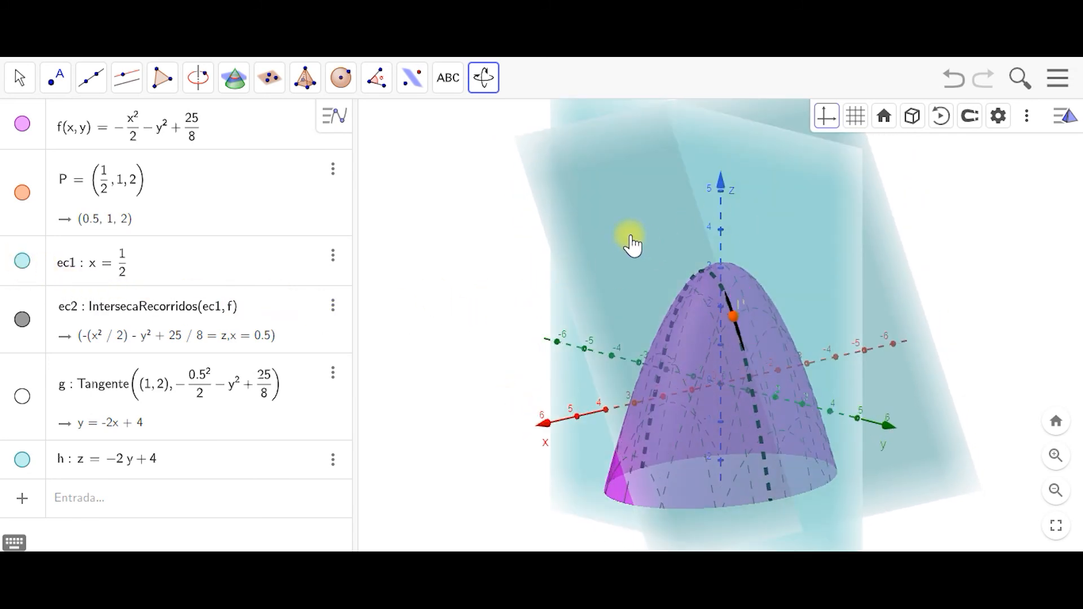
- Change the color of the plane z = -2y + 4 to orange
click(332, 460)
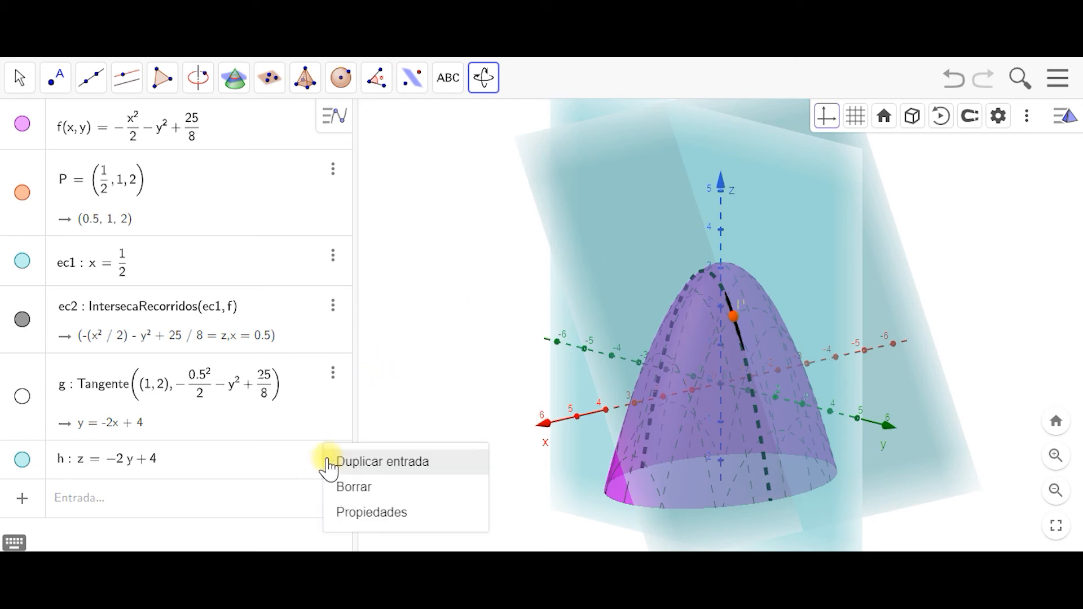
click(379, 513)
click(1064, 116)
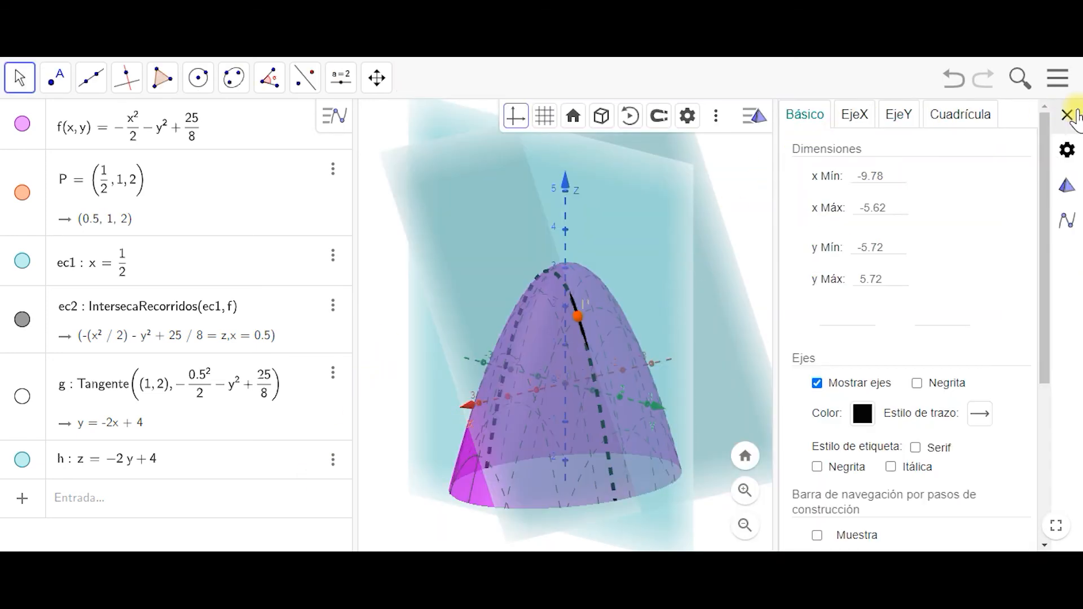
click(1066, 116)
click(896, 274)
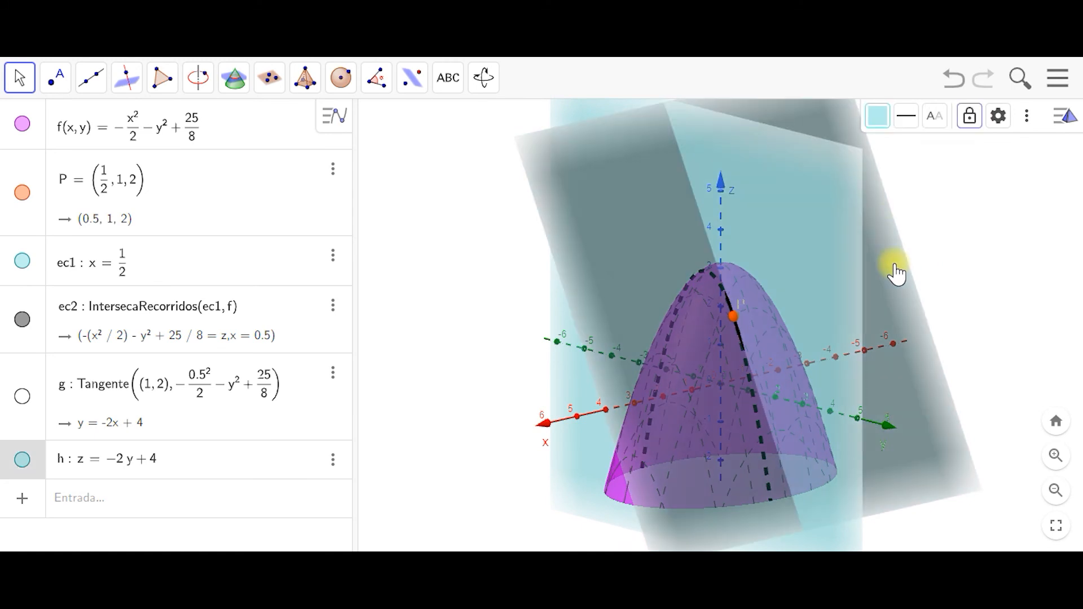
click(877, 123)
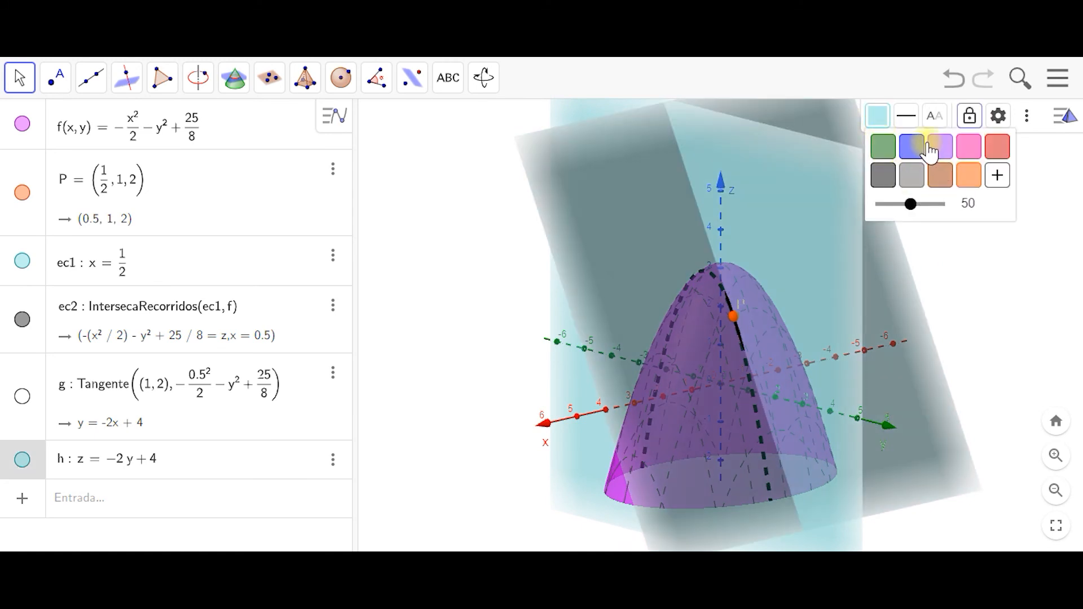
click(968, 174)
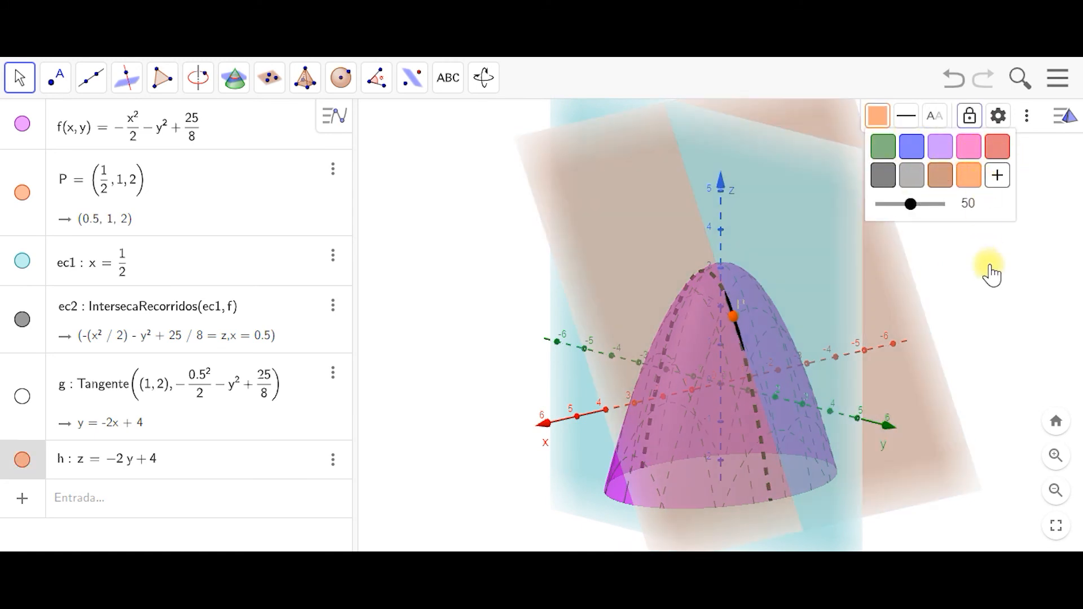
click(1001, 294)
drag(996, 294, 1032, 290)
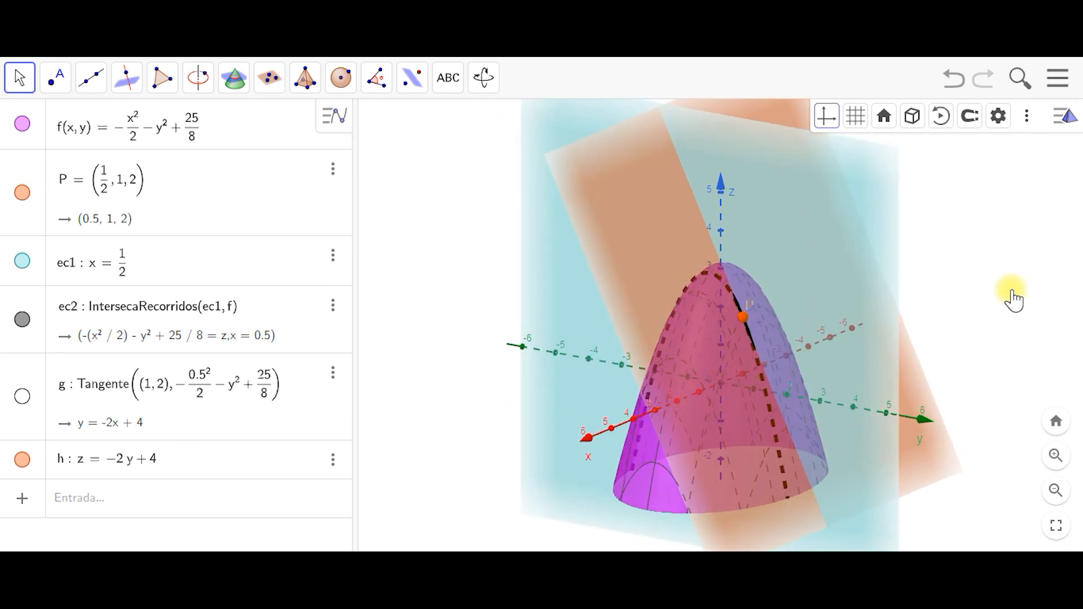
- Create the intersection line of the planes z = -2y + 4 and x = 1/2, and hide both planes
click(234, 78)
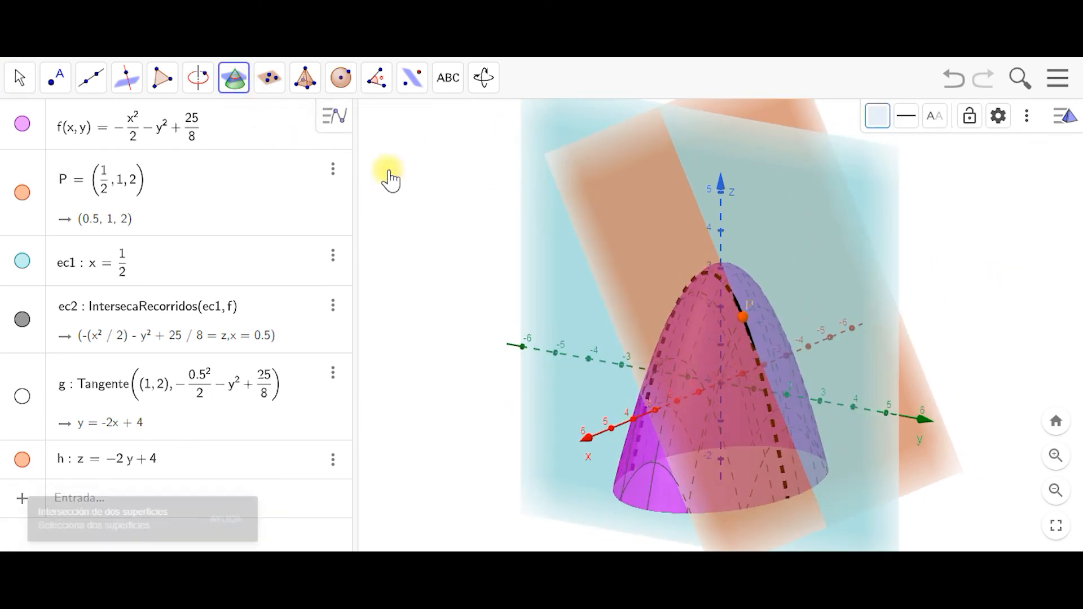
click(701, 223)
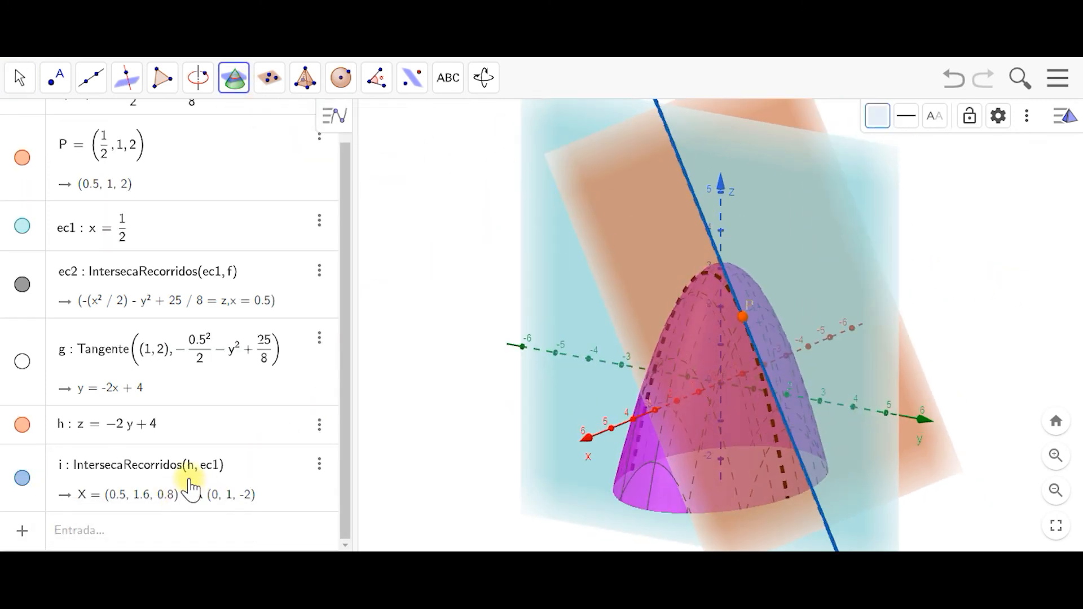
click(22, 424)
click(26, 231)
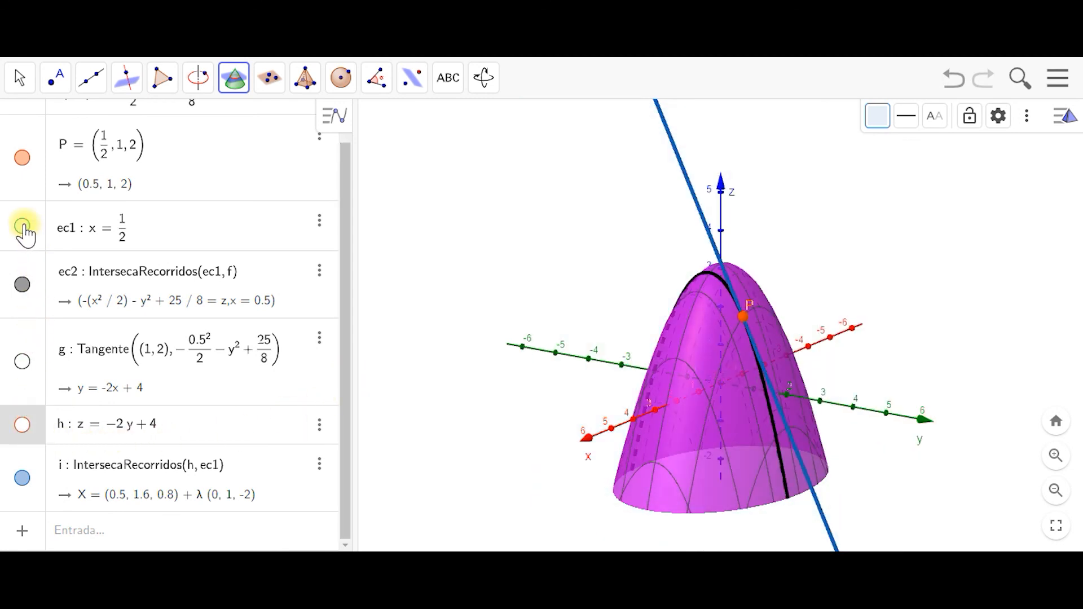
click(709, 261)
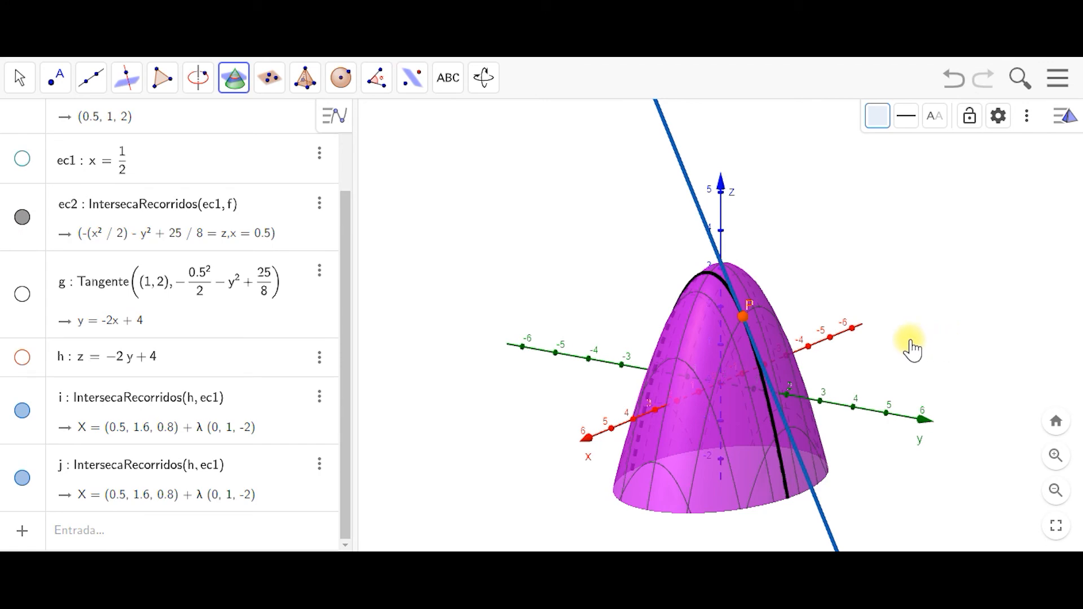
click(16, 79)
- Hide the surface f, keeping point P, the section curve and its tangent line displayed
drag(943, 343, 847, 361)
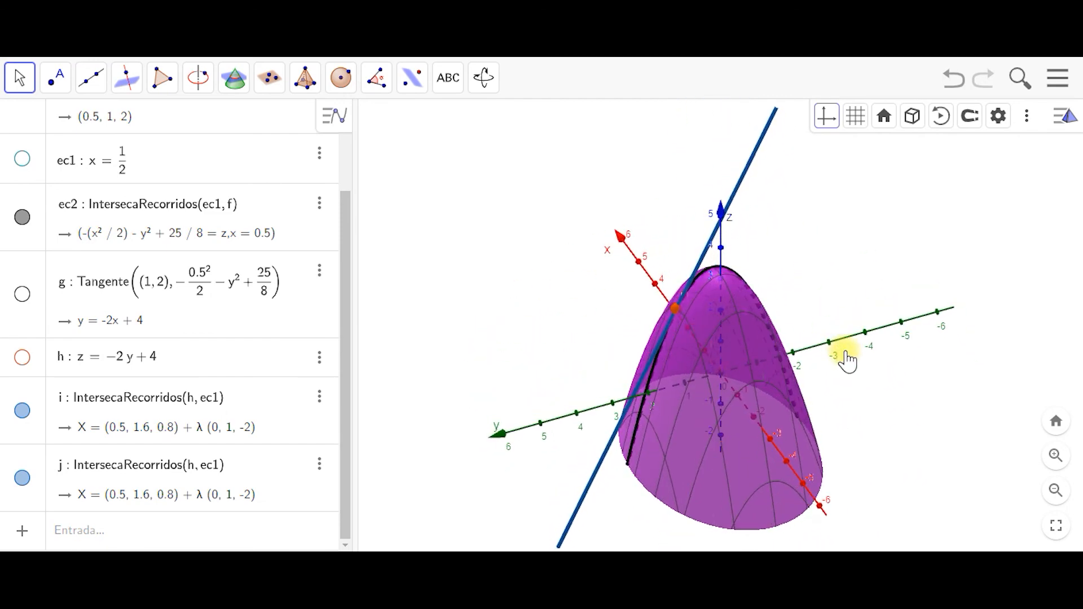
drag(345, 373, 188, 146)
click(22, 125)
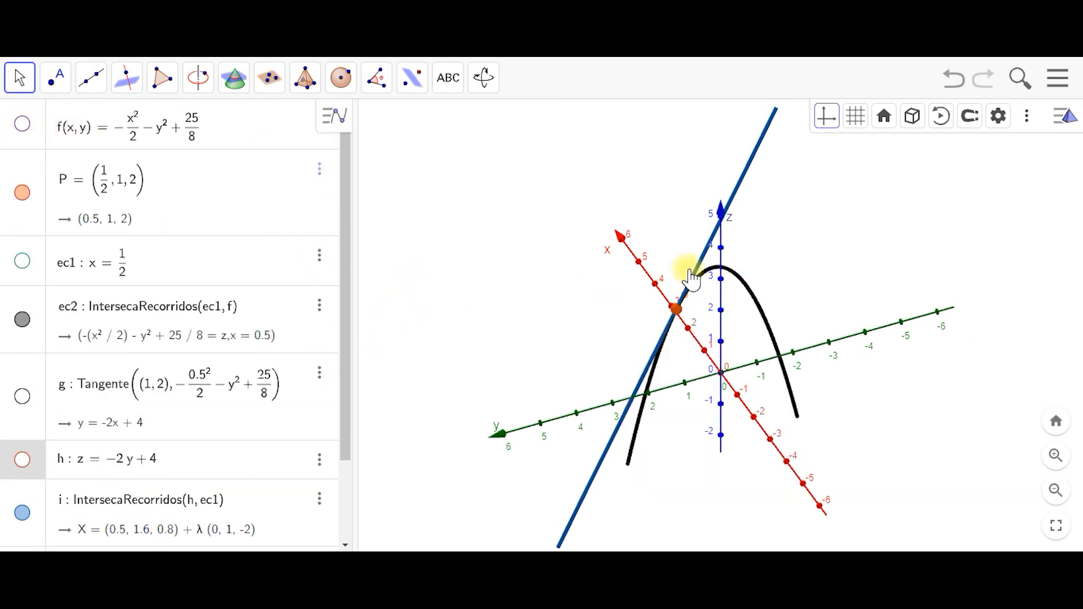
- Draw a line through point P parallel to the y-axis
mouse_move(851, 280)
mouse_down()
mouse_move(822, 280)
mouse_move(839, 285)
mouse_up()
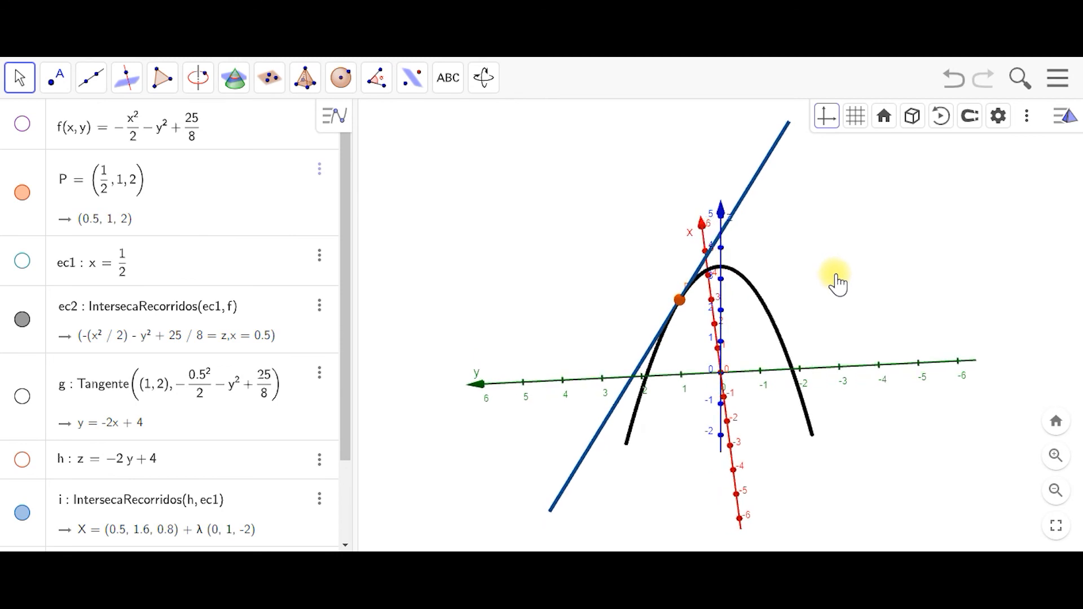
click(129, 83)
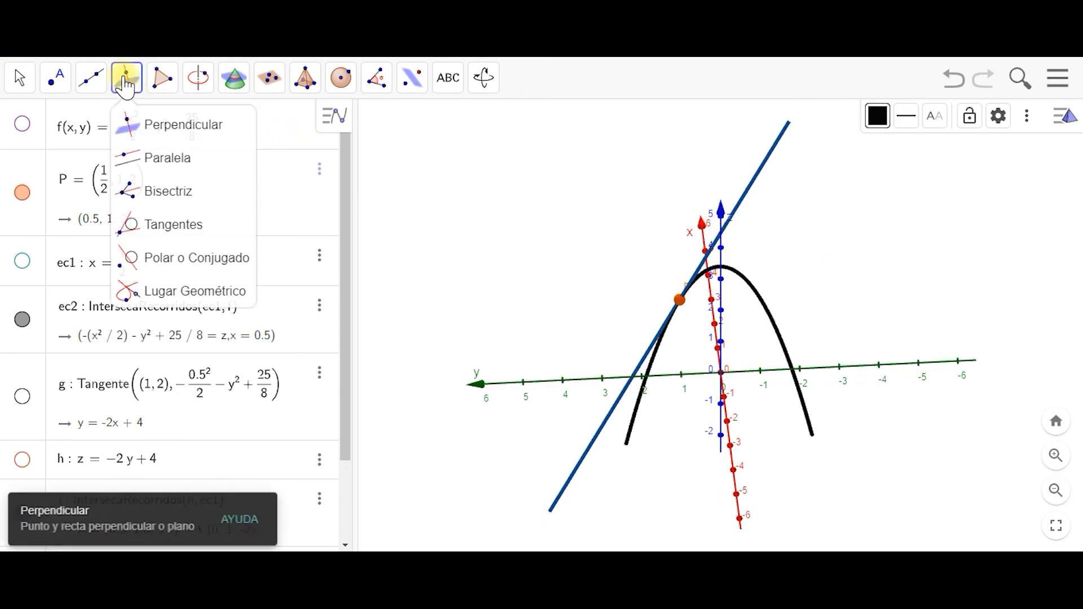
click(161, 153)
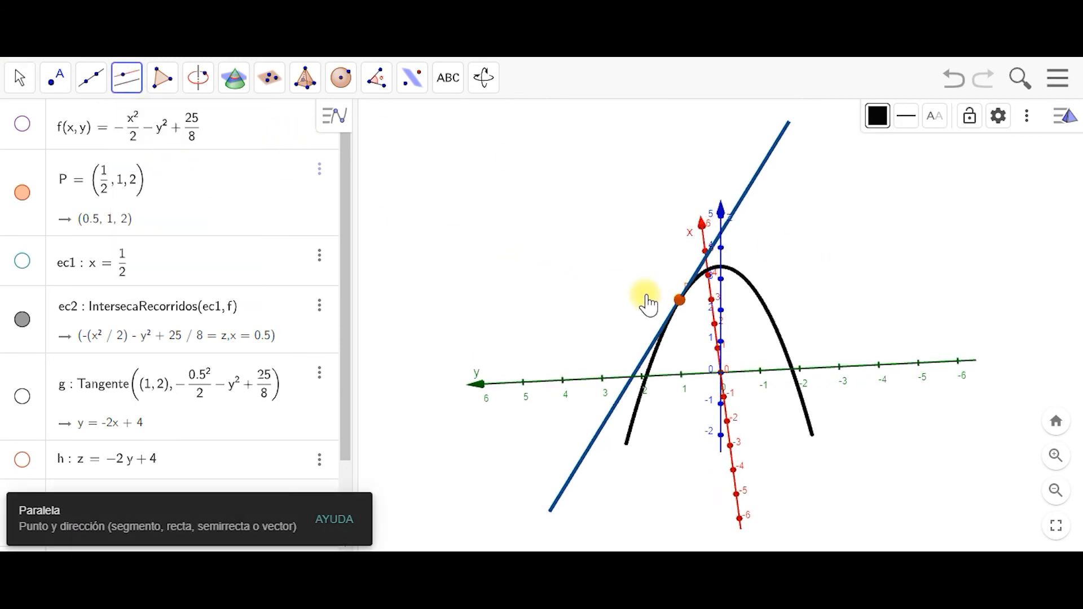
click(679, 301)
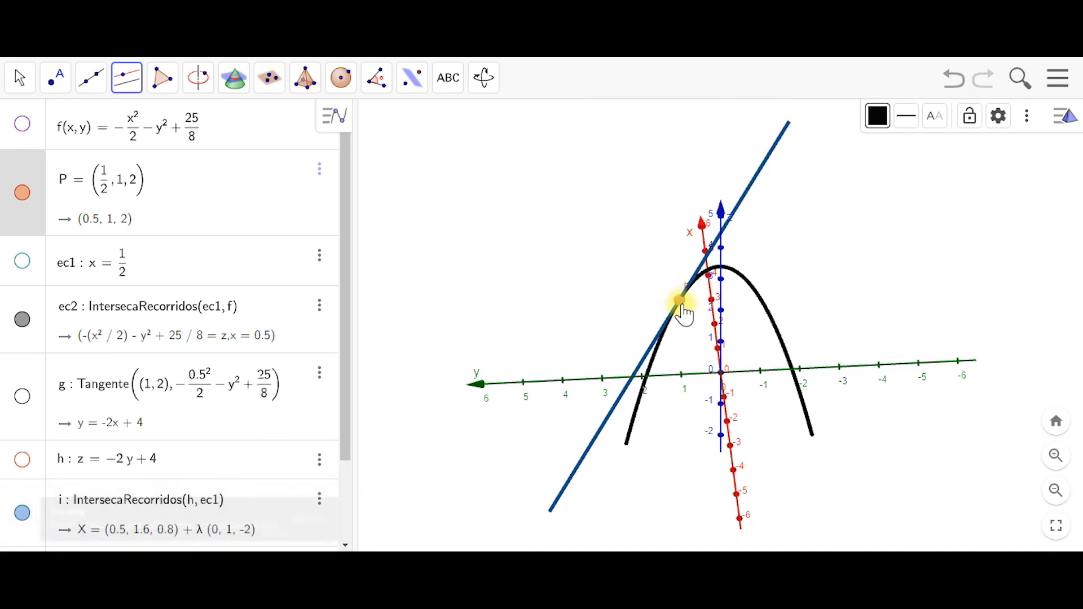
click(565, 389)
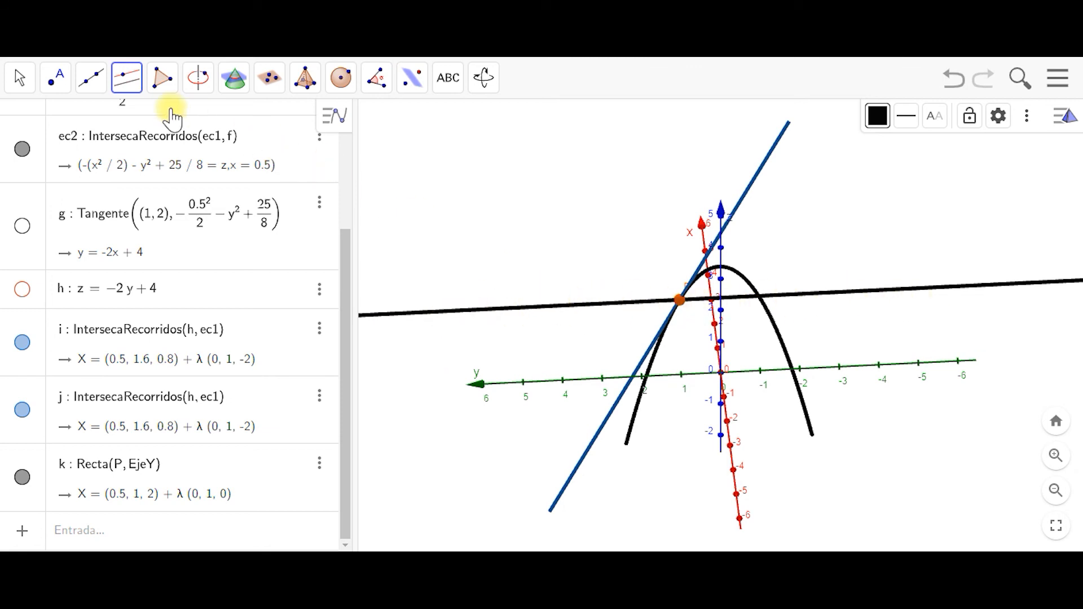
- Place point A on the parallel line at about (0.5, 3.95, 2) and point B on the tangent line at about (0.5, 2.52, -1.03)
click(55, 78)
click(87, 118)
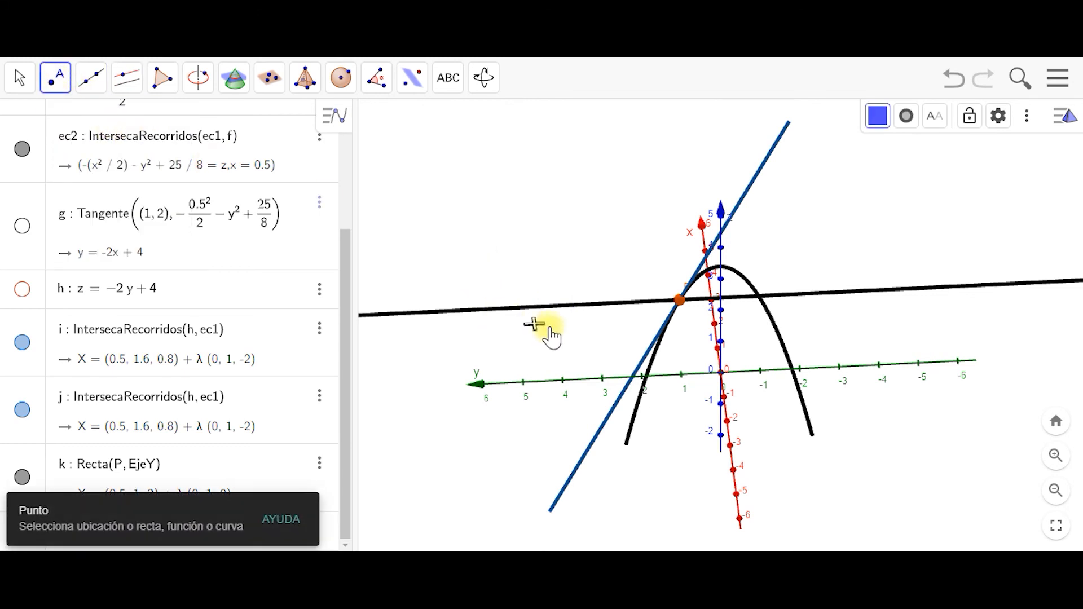
click(563, 306)
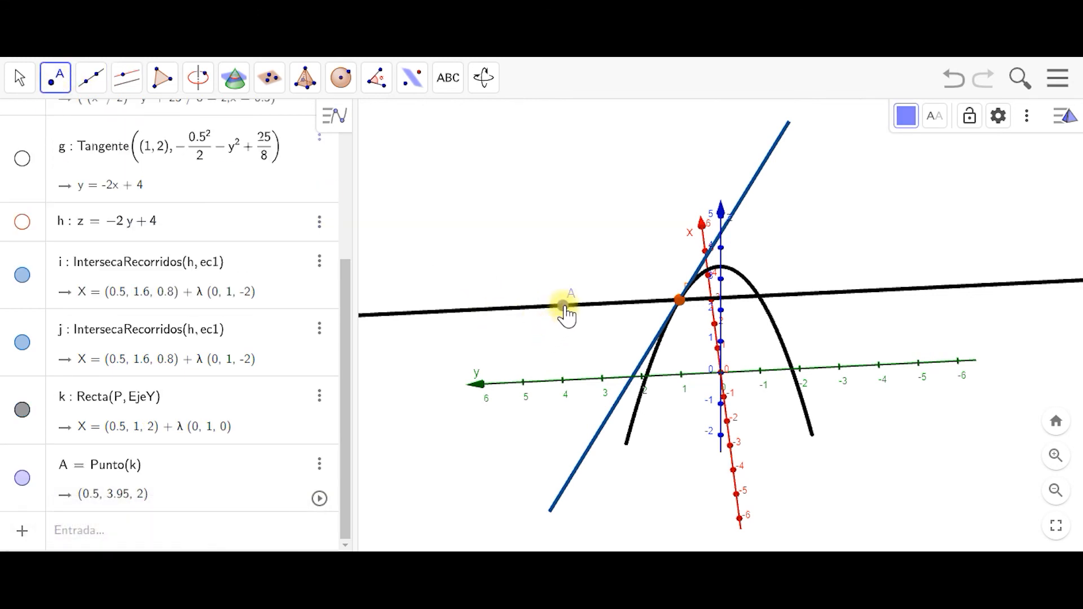
click(618, 399)
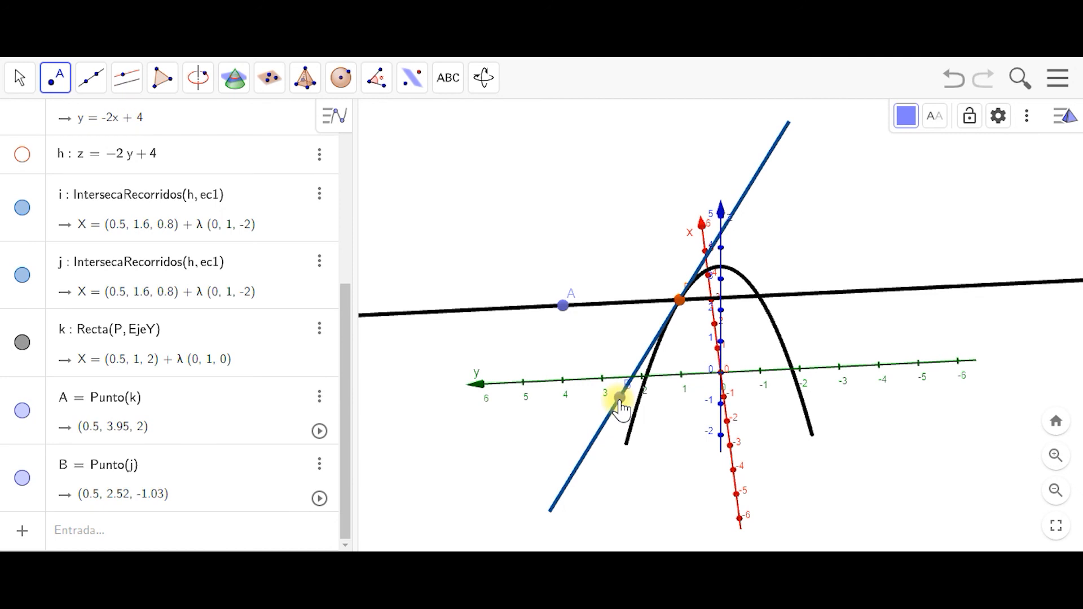
- Measure the angle APB between the parallel line and the tangent line, with its vertex at P
click(376, 81)
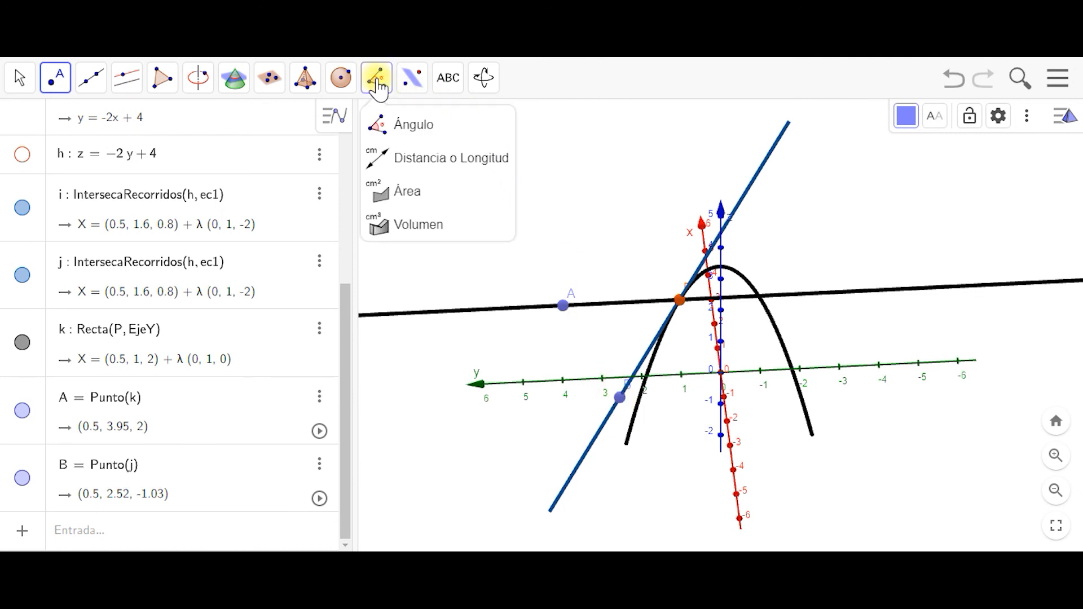
click(430, 125)
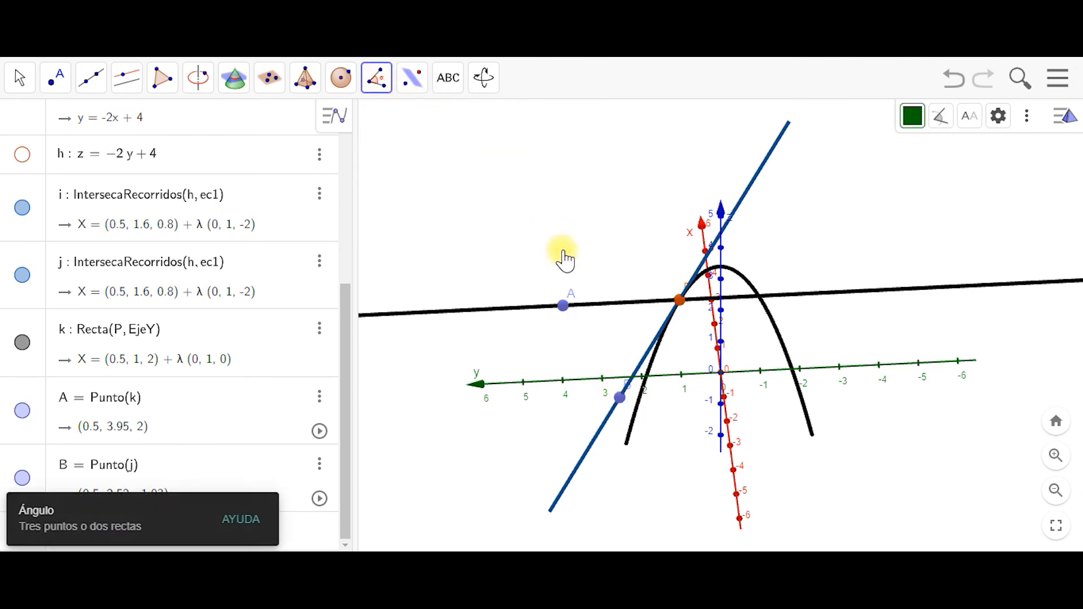
click(563, 306)
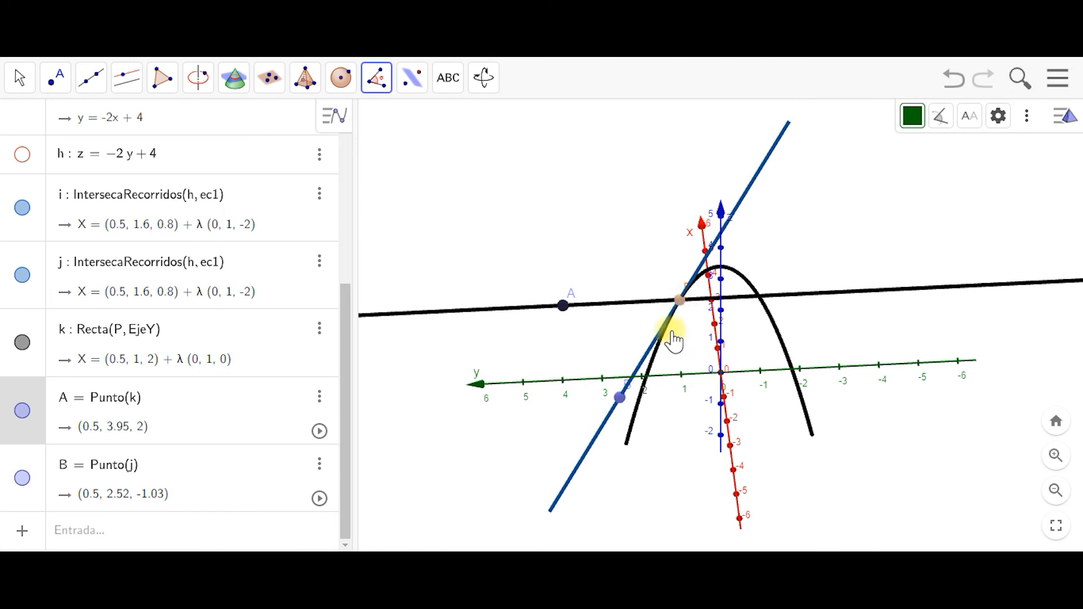
click(619, 398)
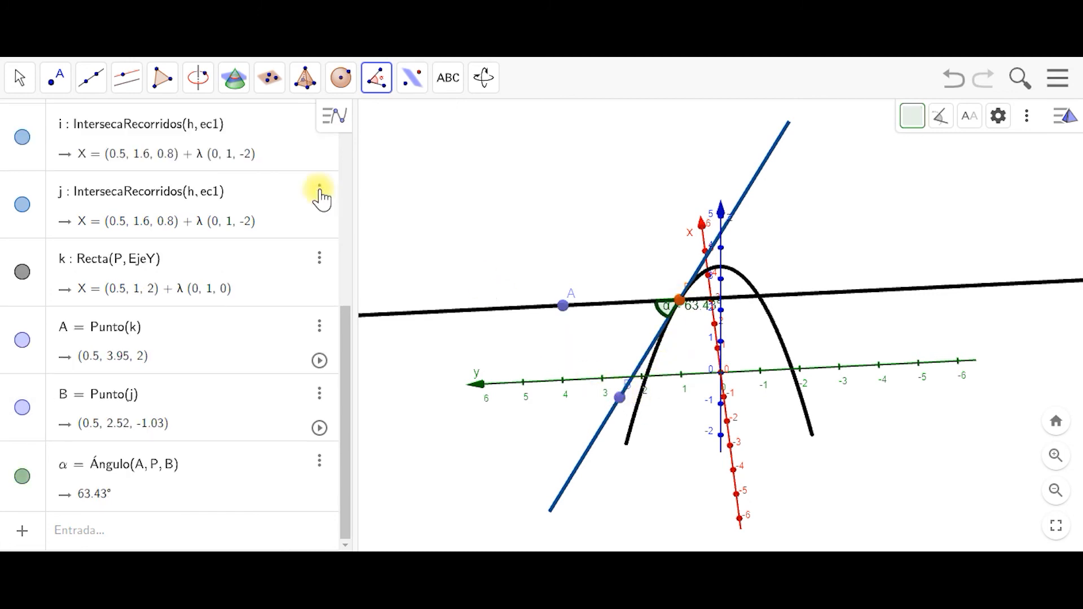
click(17, 82)
- Check the calculated y-direction inclination in Microsoft Whiteboard, and return to GeoGebra to examine the angle at P
drag(492, 250, 529, 244)
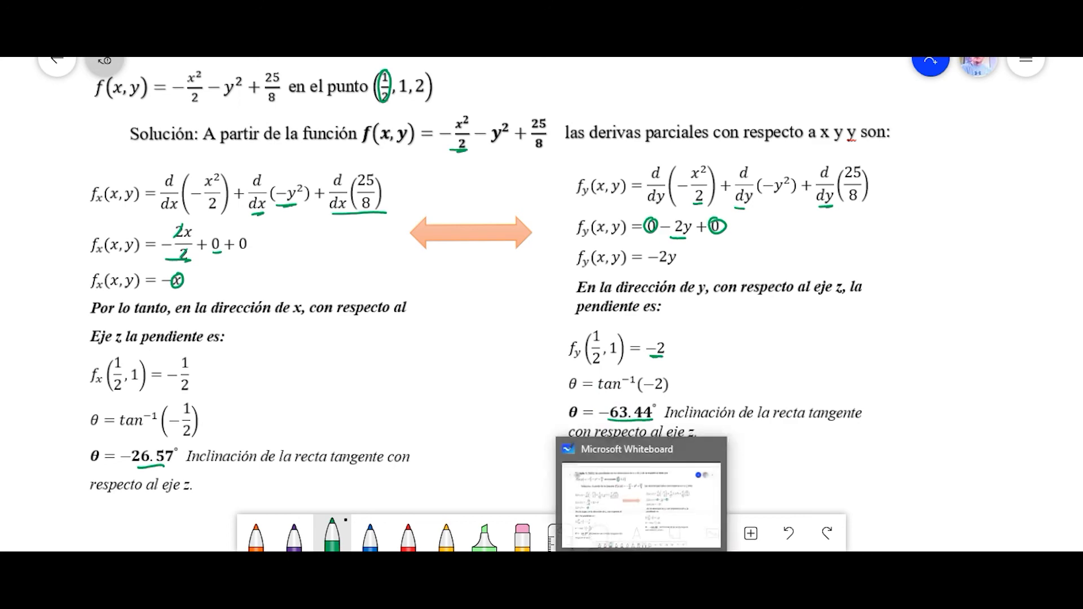
key(alt+Tab)
drag(921, 406, 876, 404)
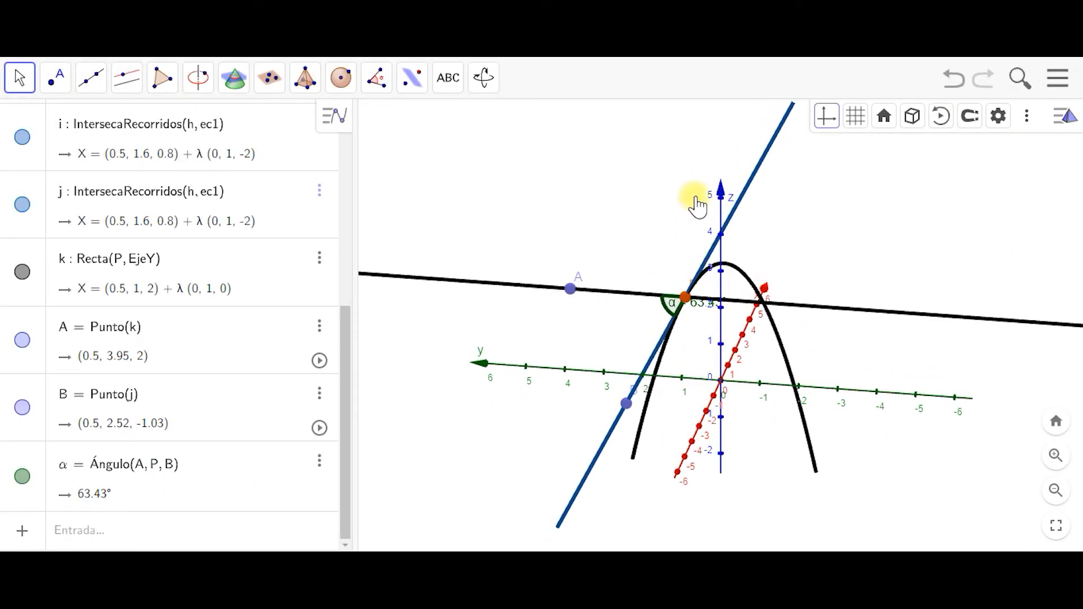